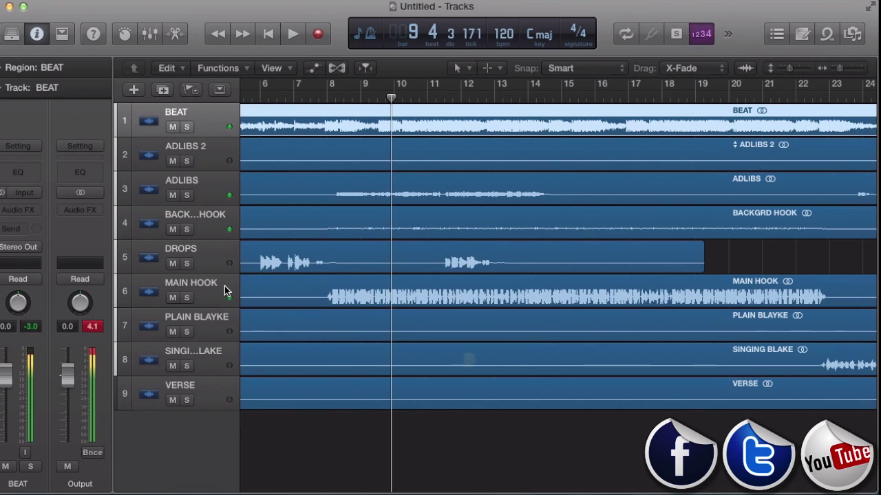
Insert a stereo Compressor on the MAIN HOOK track and move its window clear of the timeline ruler
left_click(326, 100)
left_click(175, 290)
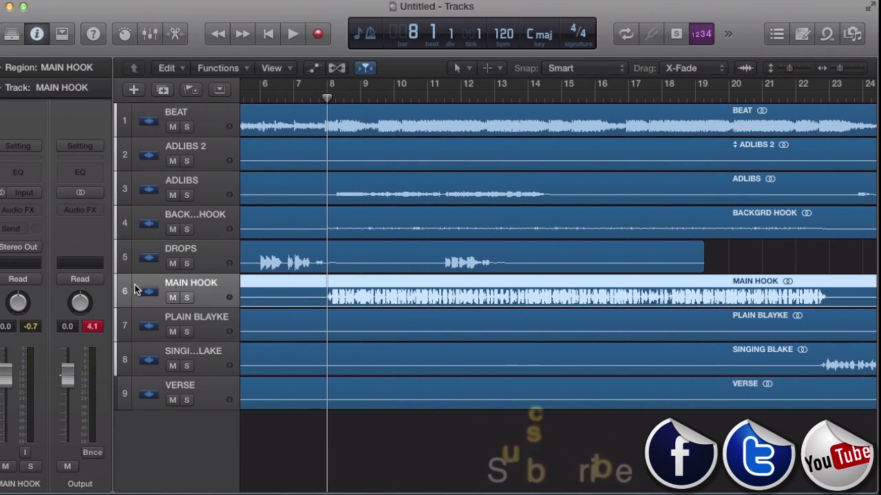
left_click(36, 213)
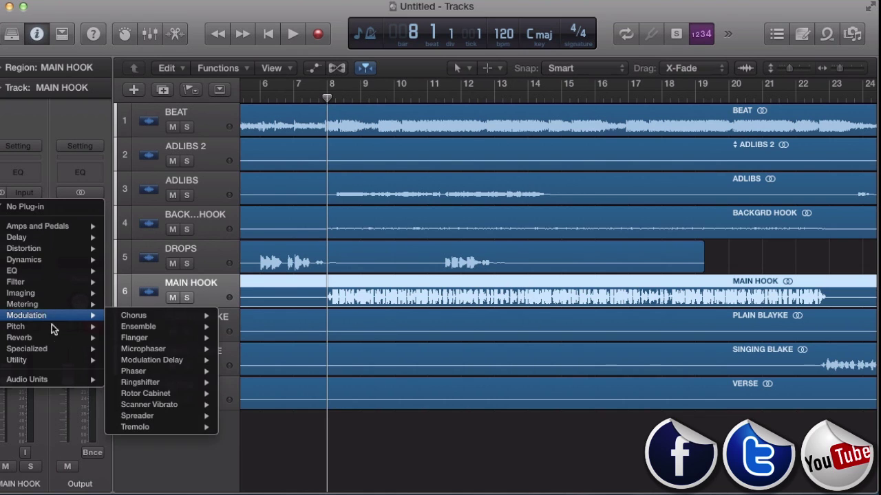
mouse_move(41, 265)
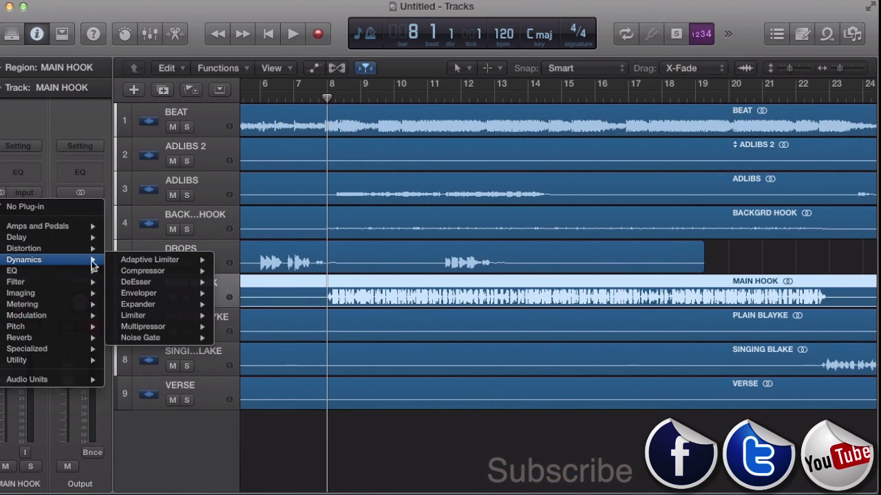
mouse_move(156, 262)
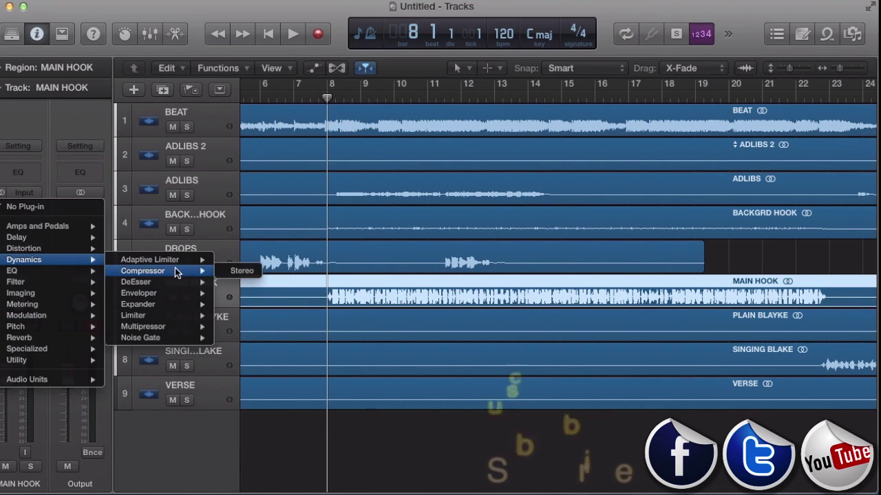
left_click(233, 271)
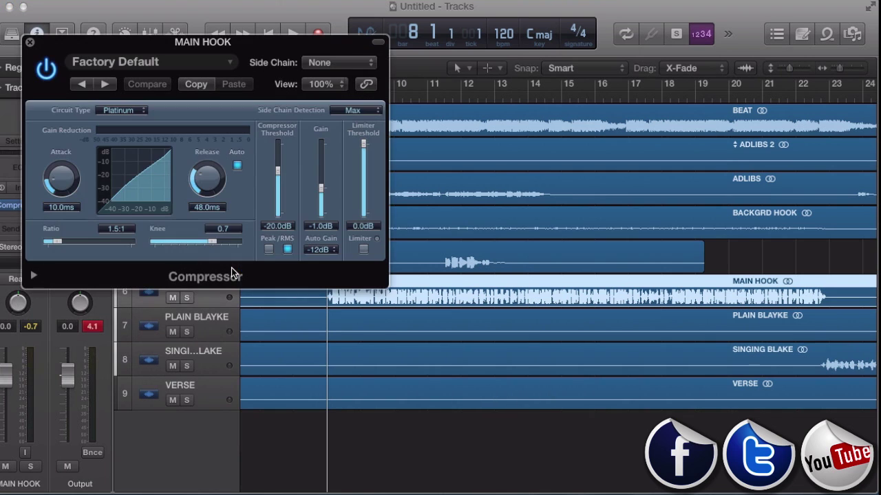
left_click_drag(220, 47, 164, 69)
left_click_drag(250, 69, 440, 189)
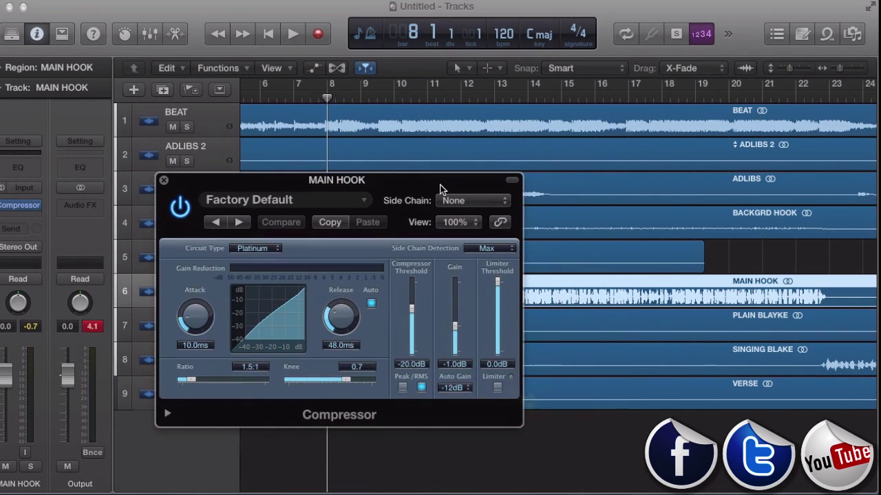
During playback of the hook, set the compressor's attack to 0 ms, release to 880 ms and threshold to -14.5 dB
left_click(297, 97)
key("space")
left_click_drag(294, 187, 276, 139)
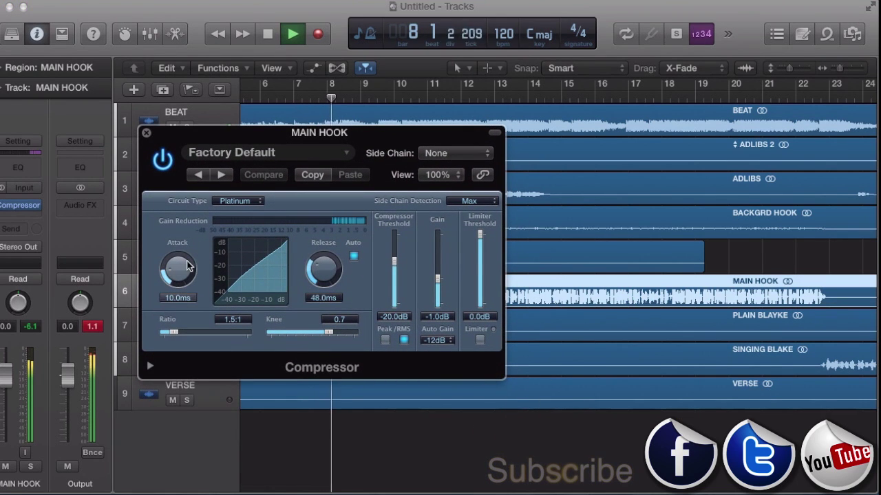
left_click_drag(187, 290, 204, 326)
left_click_drag(319, 286, 309, 198)
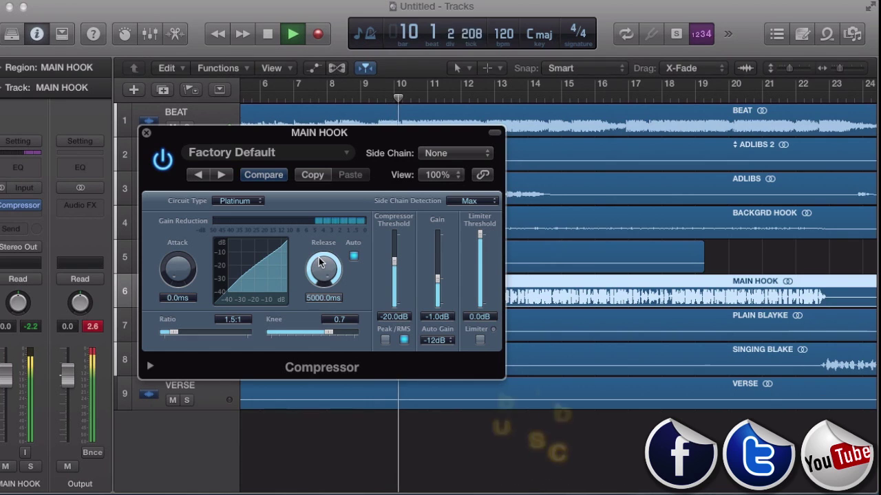
left_click_drag(321, 283, 402, 264)
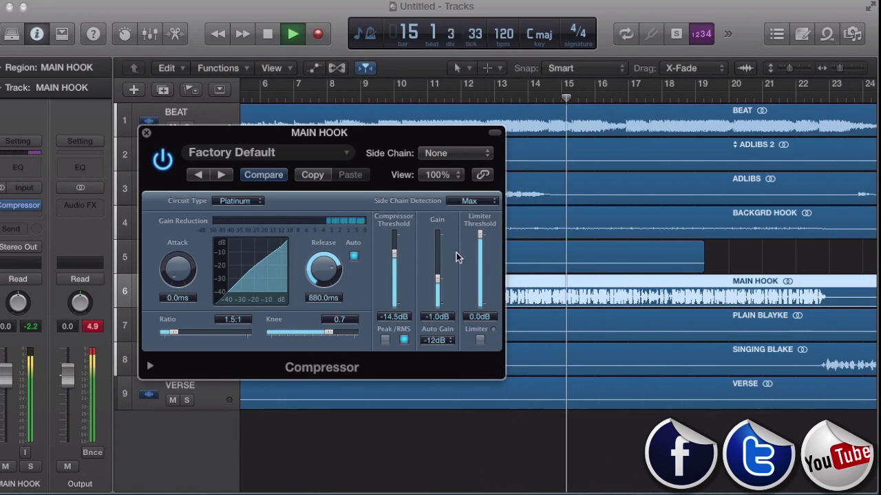
left_click(146, 132)
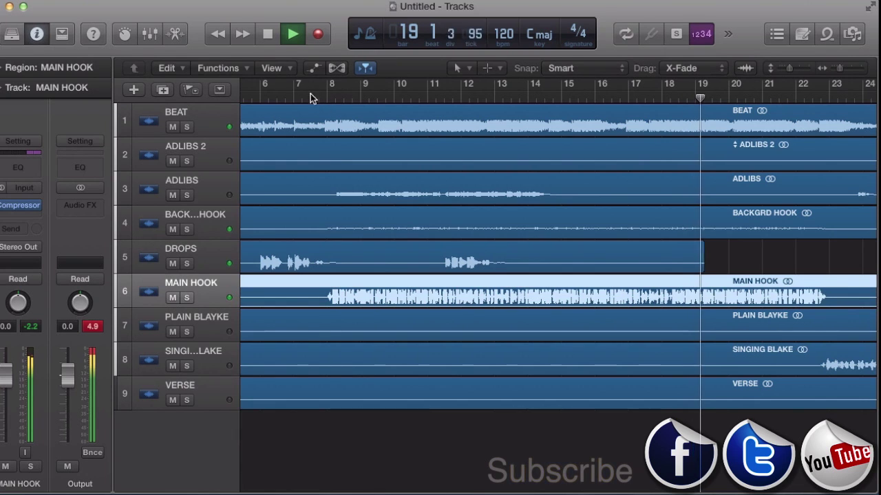
left_click(268, 36)
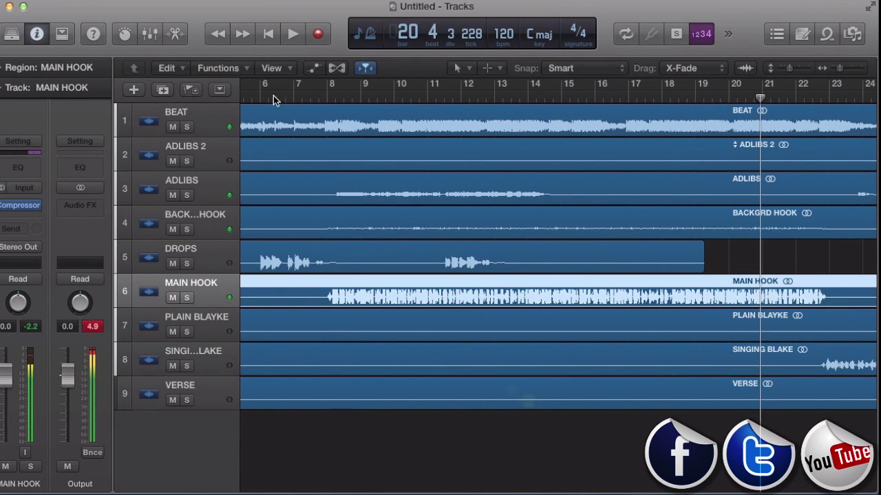
Insert a stereo Channel EQ after the Compressor on the MAIN HOOK track
left_click(39, 217)
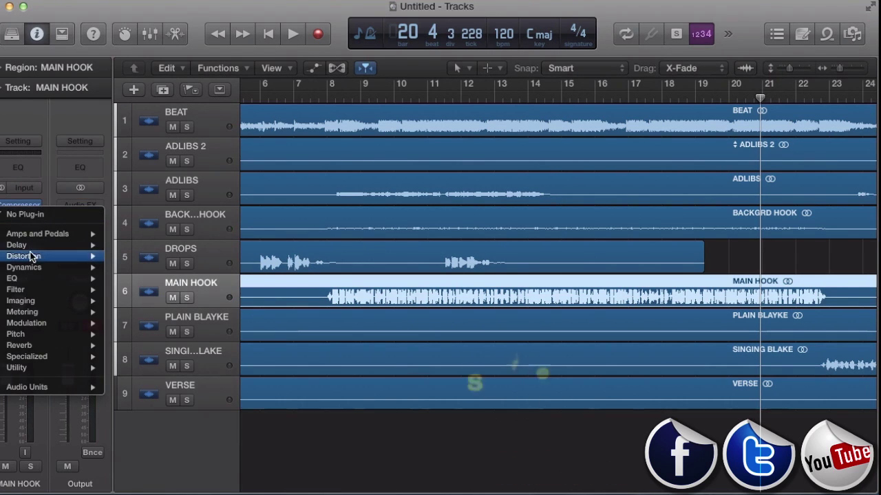
mouse_move(27, 279)
mouse_move(148, 292)
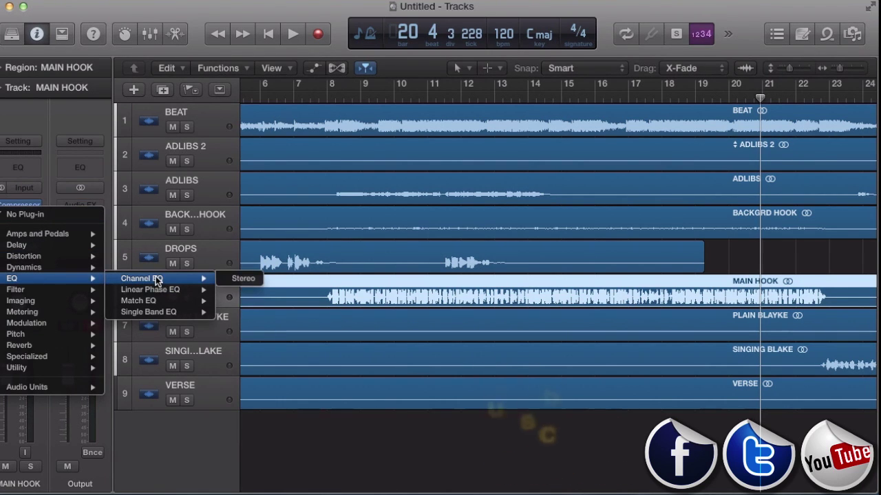
left_click(241, 279)
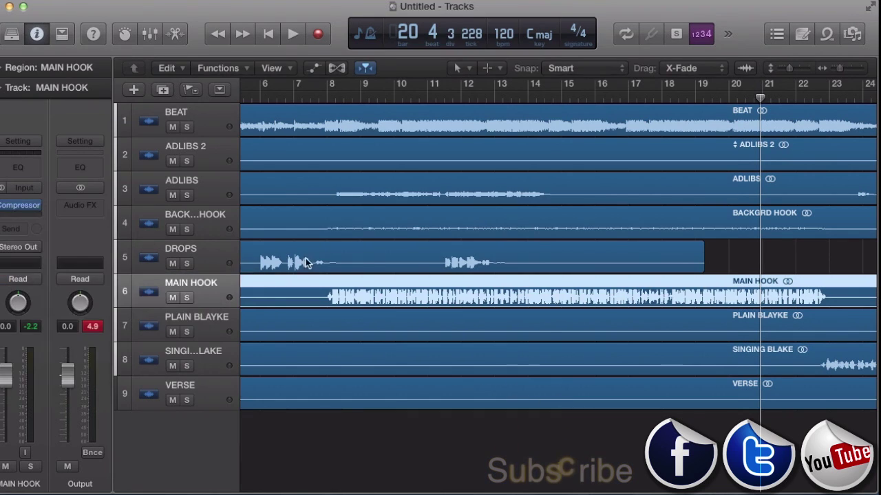
left_click_drag(308, 49, 311, 320)
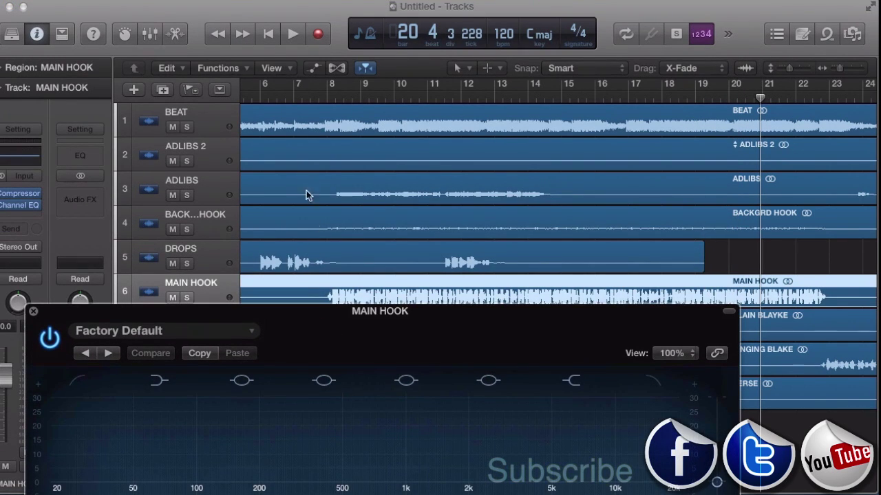
While the hook plays, set one Channel EQ band to -3.0 dB at 2350 Hz and the 250 Hz band to +3.5 dB
left_click(311, 99)
left_click_drag(291, 318, 310, 103)
key("space")
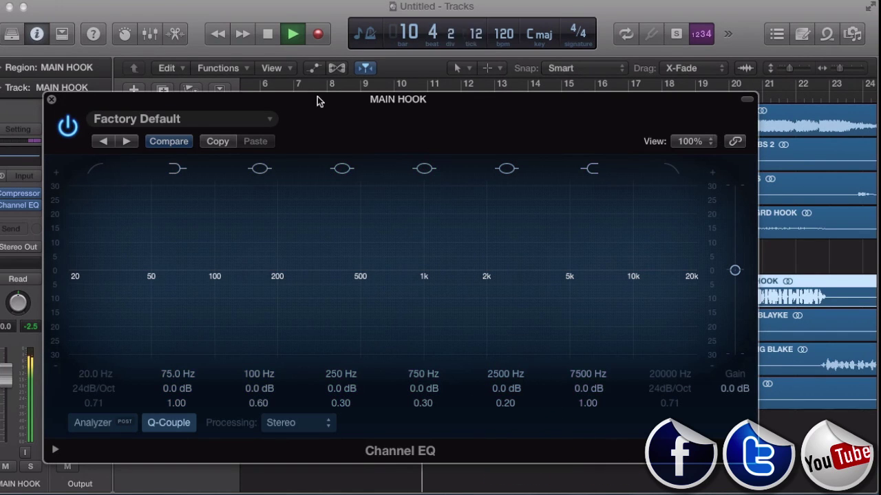
left_click_drag(318, 110, 314, 80)
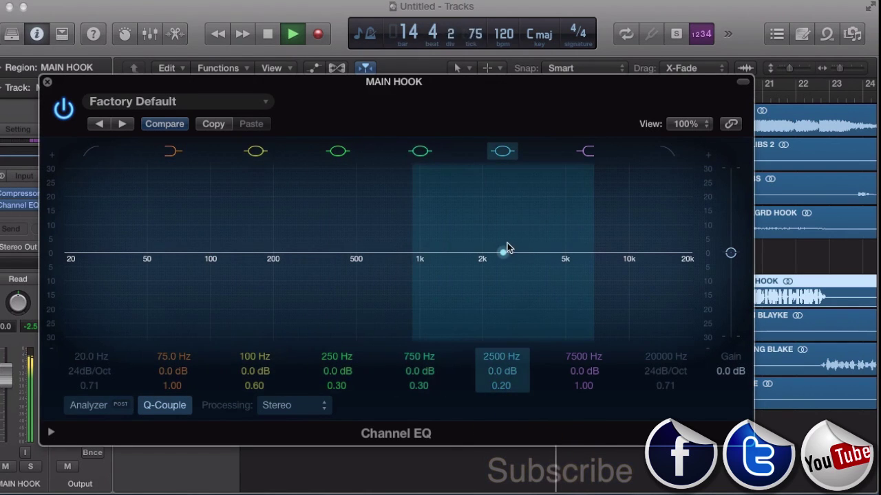
mouse_move(512, 245)
left_mouse_down()
mouse_move(505, 181)
mouse_move(505, 274)
mouse_move(507, 254)
left_mouse_up()
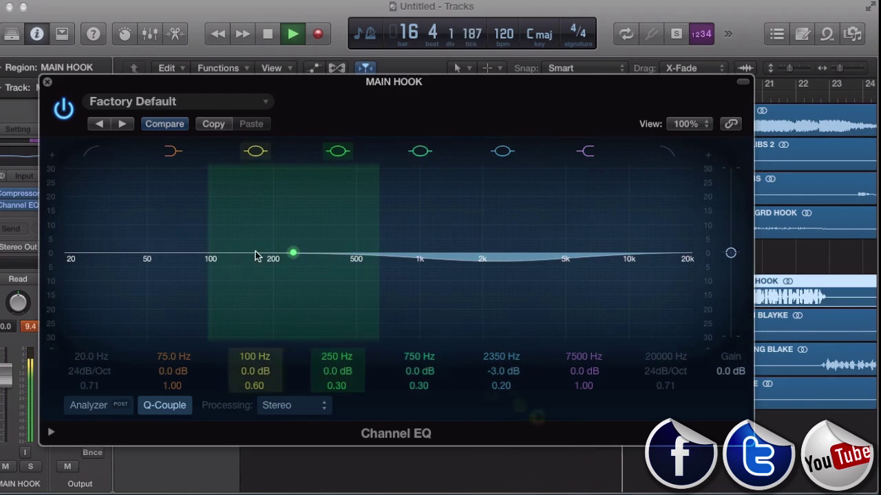
left_click_drag(292, 254, 291, 244)
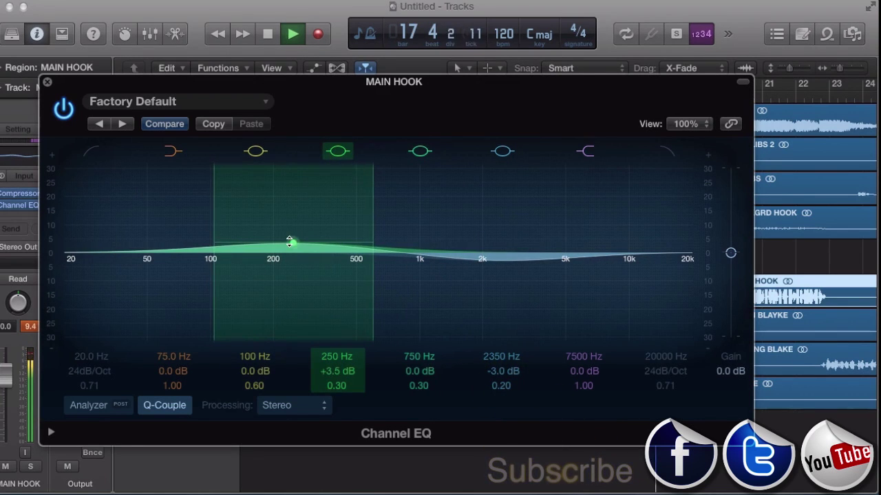
Replay the hook and enable the EQ's low-cut filter at 73 Hz with a Q of 0.88
left_click_drag(366, 106, 293, 298)
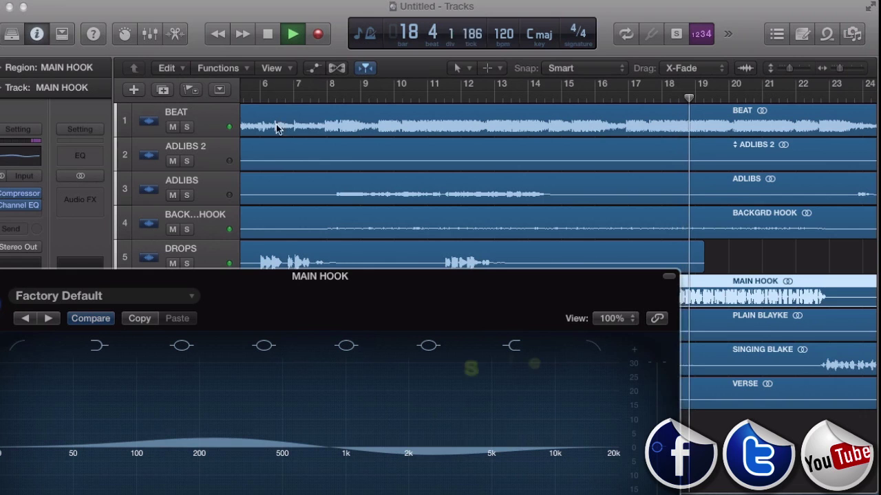
left_click(320, 95)
left_click_drag(260, 281, 361, 105)
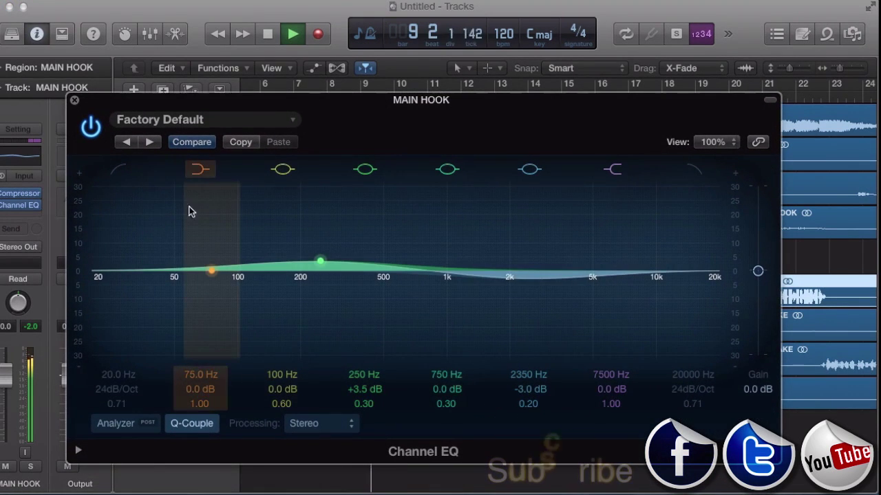
left_click(125, 166)
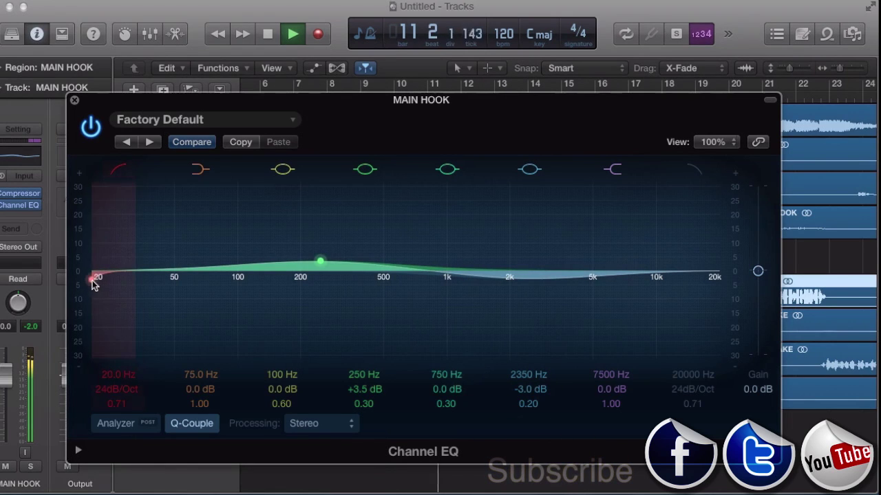
left_click_drag(92, 277, 223, 274)
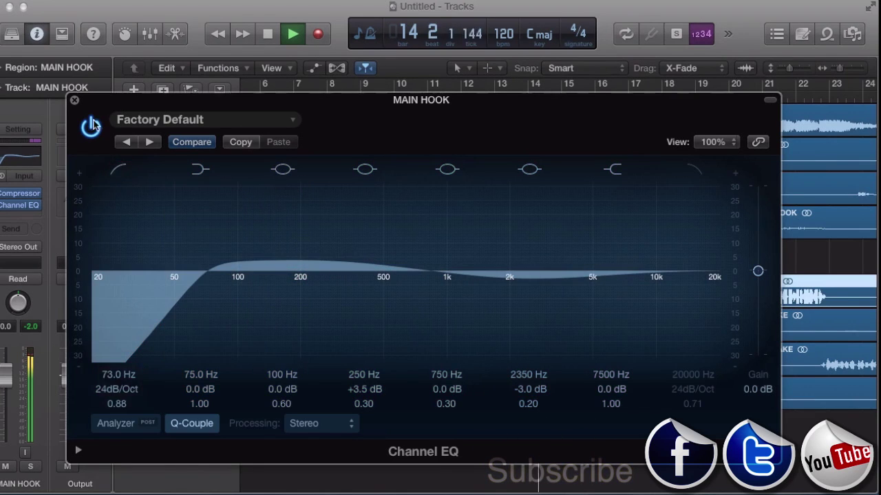
left_click(74, 100)
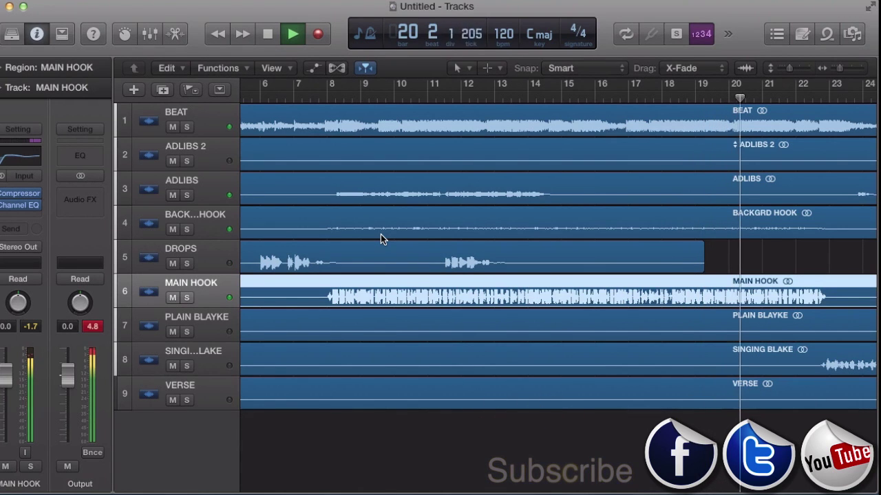
key("space")
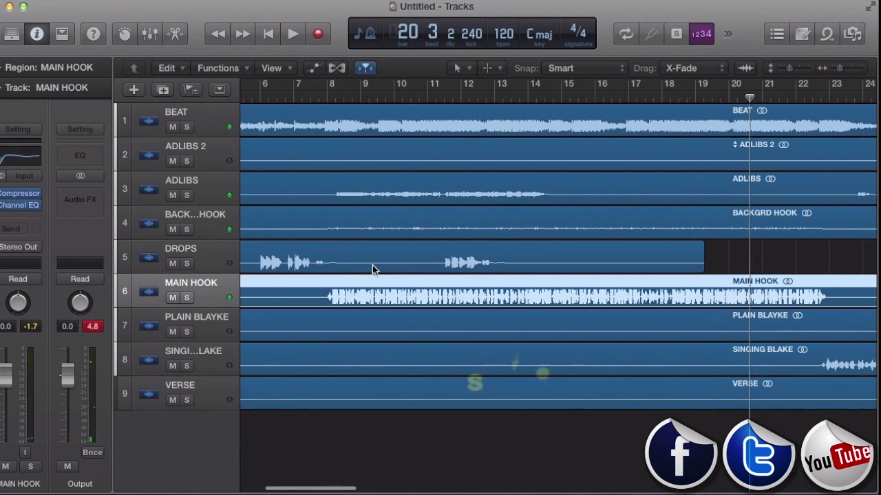
Audition the transition from the end of the MAIN HOOK into the SINGING BLAKE part, starting at bar 21
scroll(372, 265, "right", 2)
scroll(372, 265, "left", 5)
left_click(463, 95)
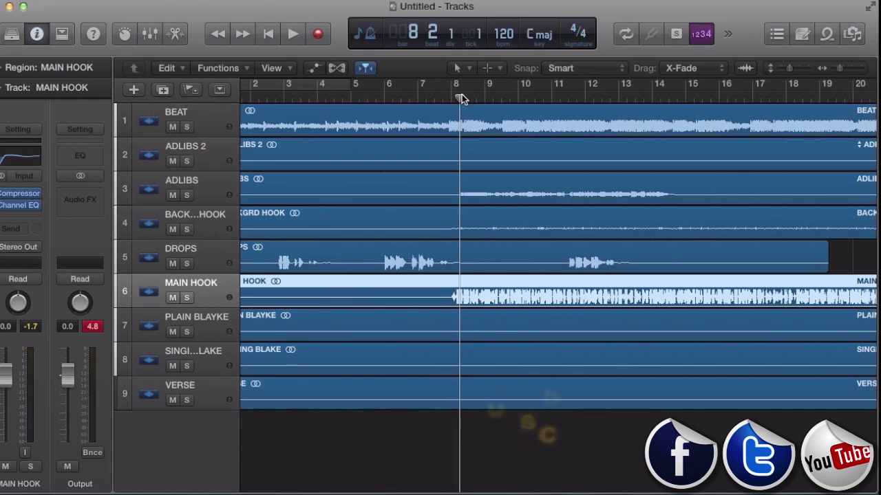
scroll(462, 94, "right", 2)
scroll(462, 95, "right", 7)
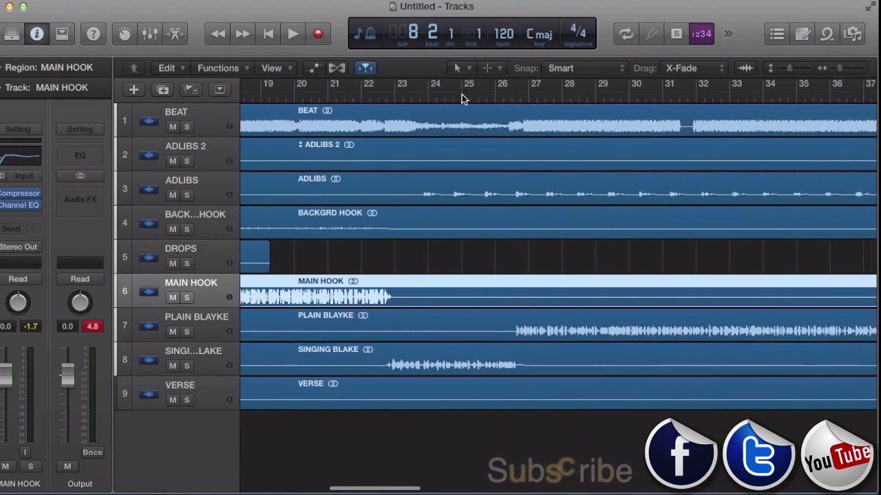
scroll(357, 178, "right", 7)
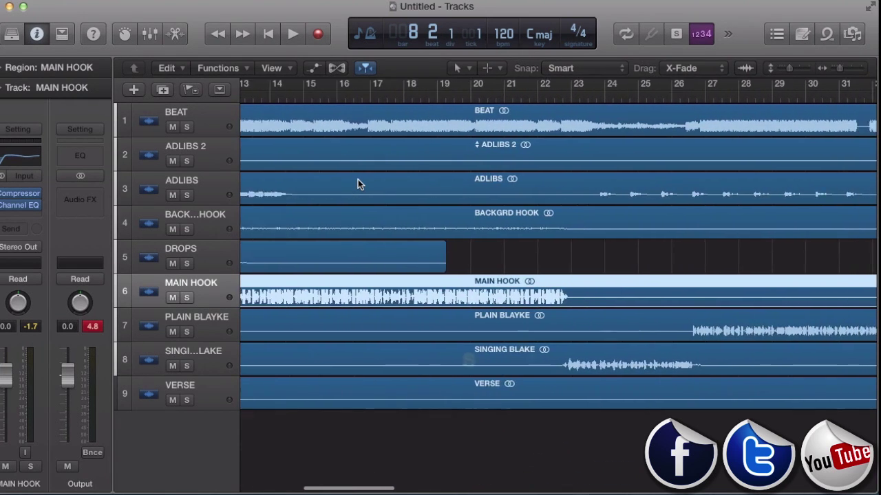
scroll(358, 179, "right", 1)
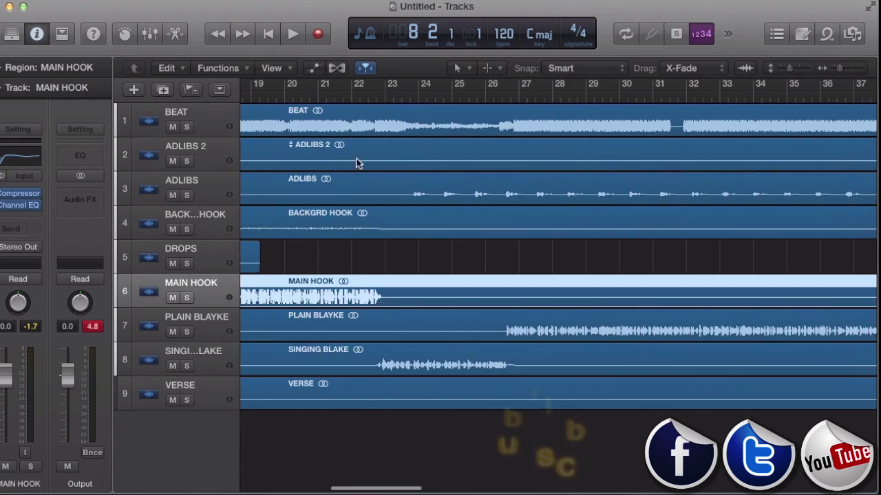
left_click(312, 100)
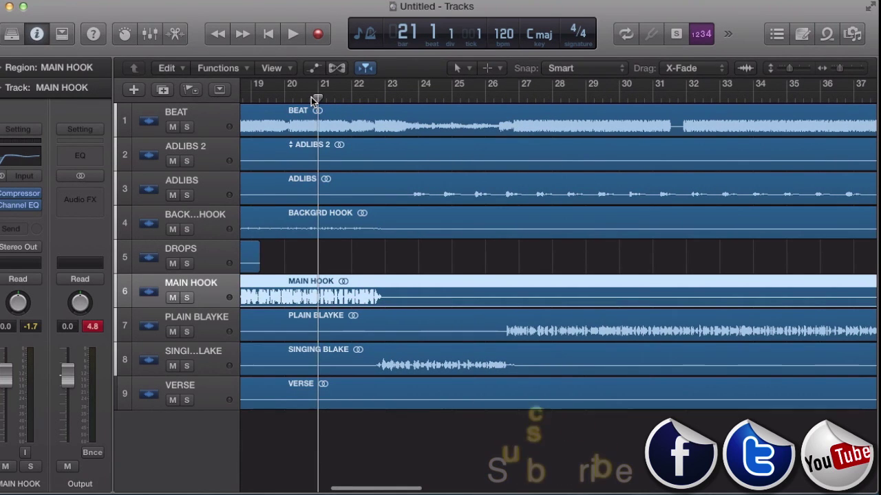
key("space")
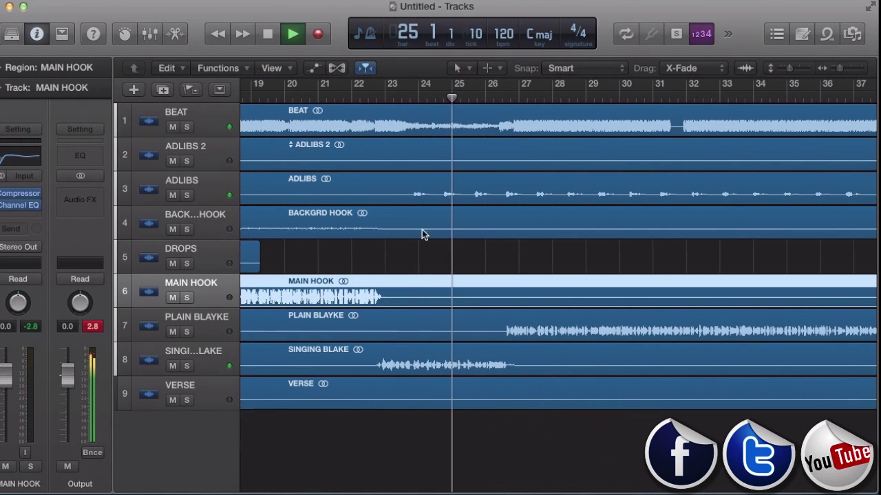
left_click(358, 99)
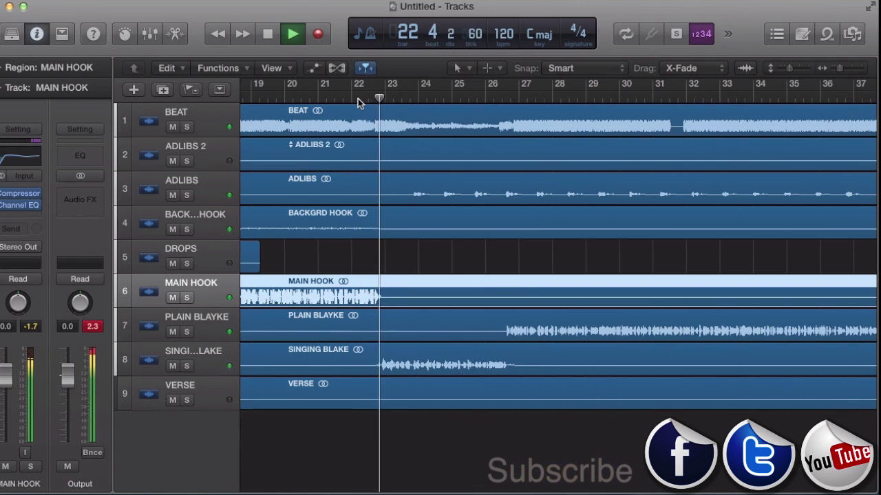
key("space")
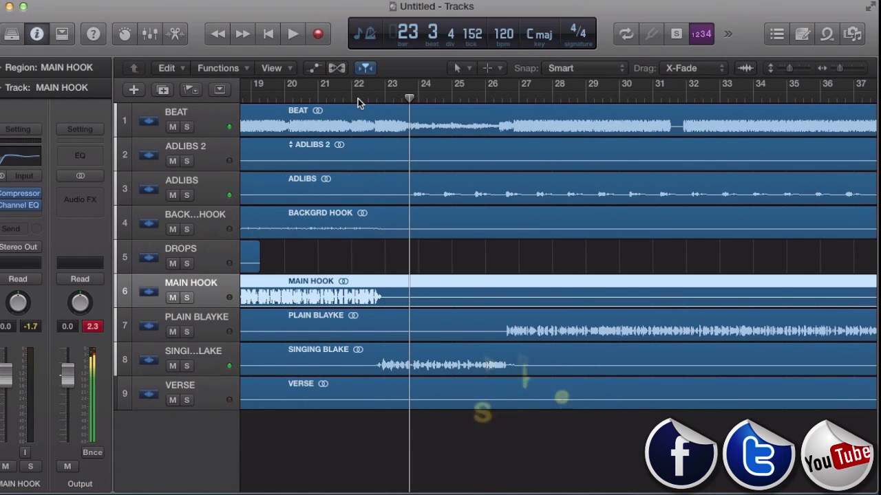
Insert the stereo Waves OneKnob Filter plug-in on the BEAT track and close its window
left_click(203, 119)
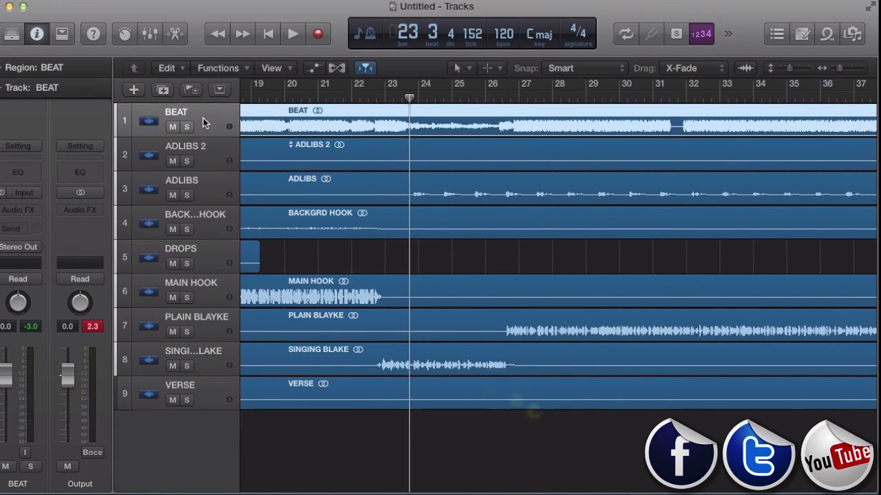
left_click(37, 214)
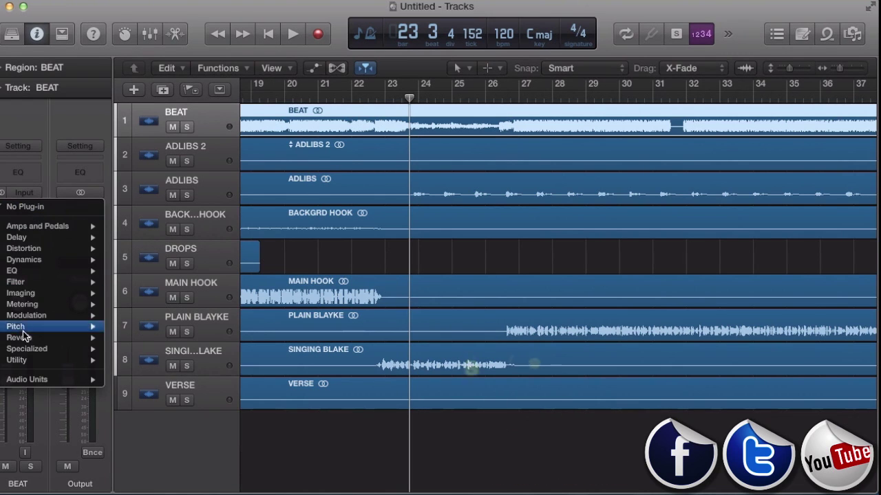
mouse_move(21, 381)
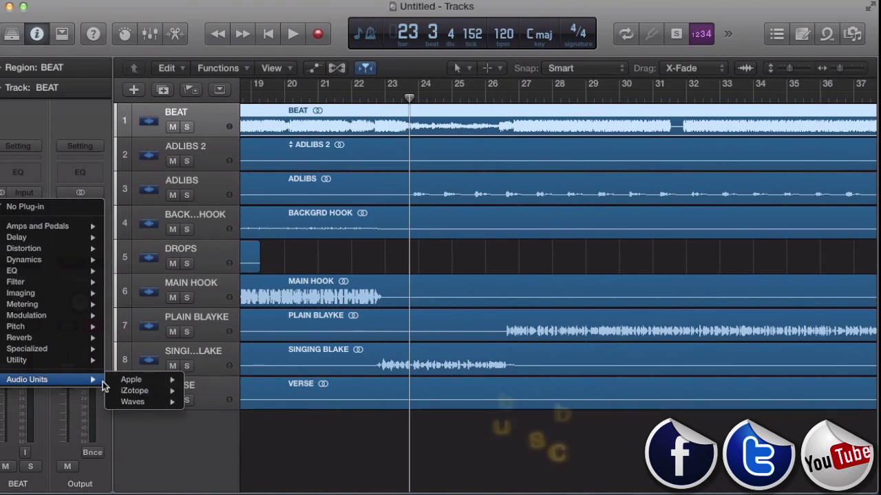
mouse_move(138, 404)
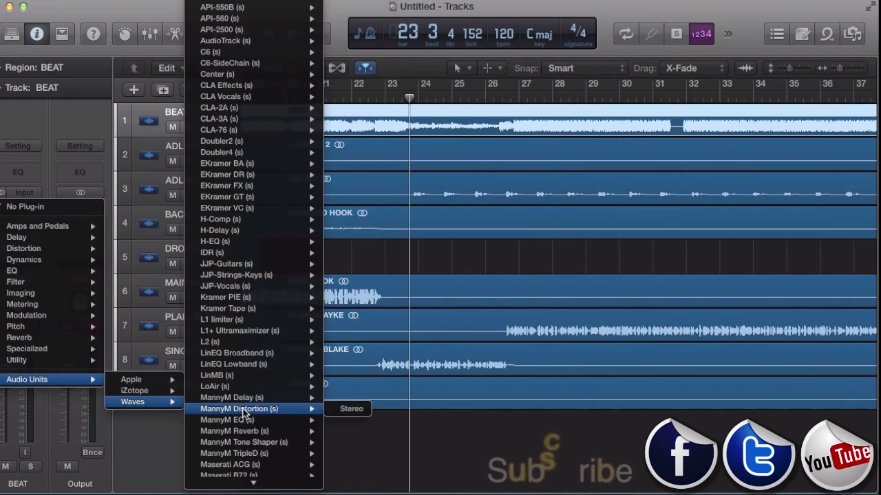
scroll(238, 410, "down", 8)
mouse_move(244, 410)
mouse_move(227, 304)
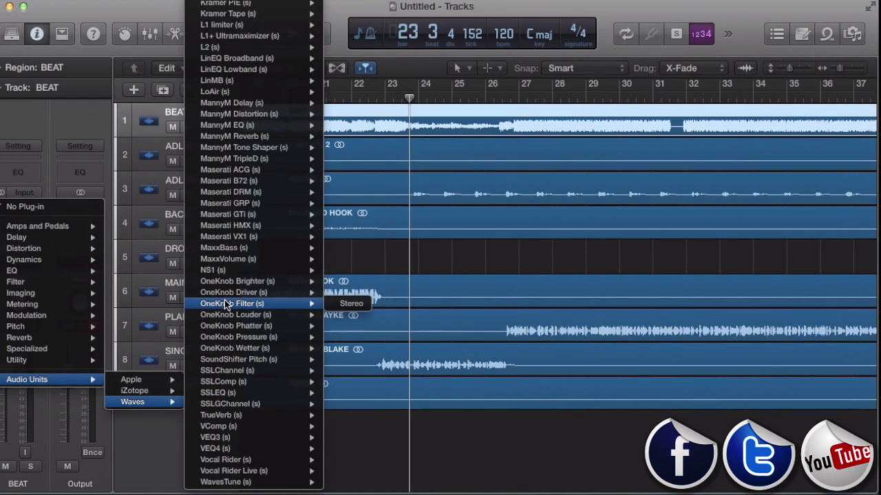
left_click(351, 303)
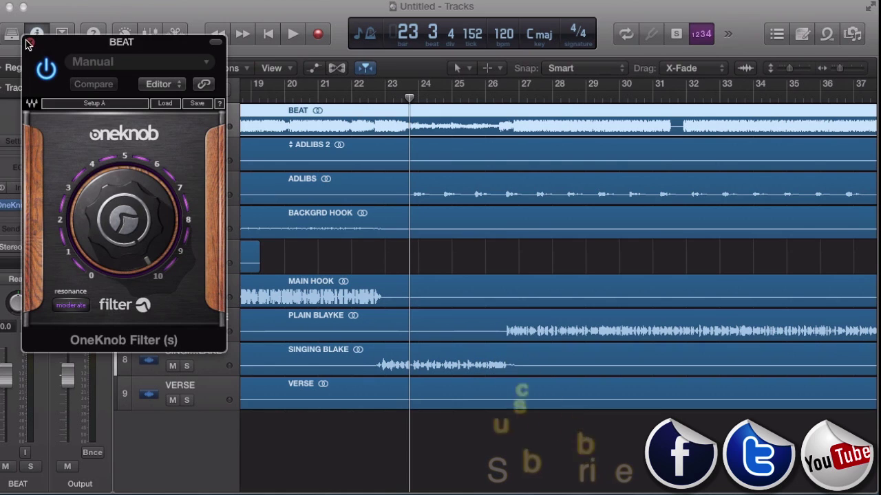
left_click(30, 42)
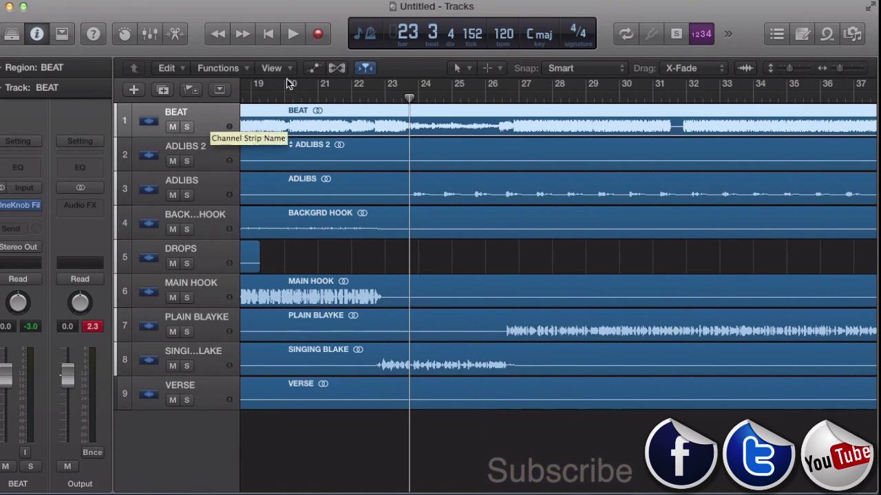
Show track automation and set the BEAT track's automation parameter to the OneKnob Filter's Filter control
left_click(314, 67)
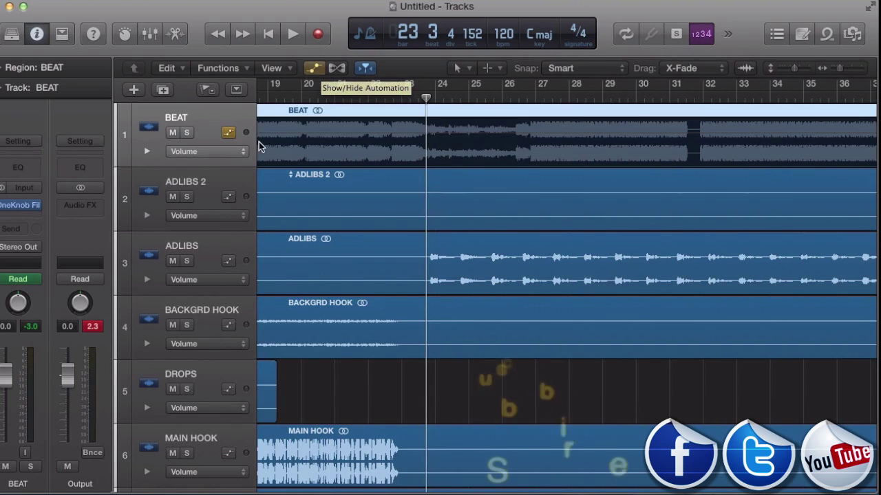
left_click(244, 152)
mouse_move(270, 119)
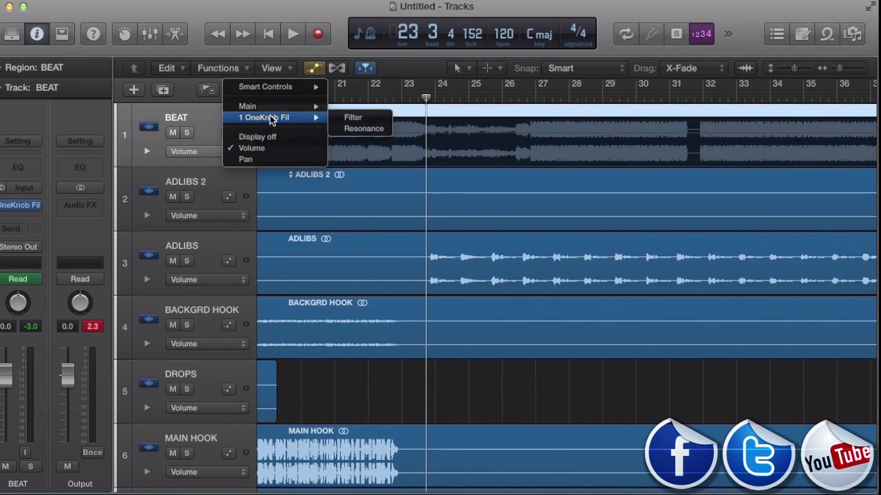
left_click(338, 118)
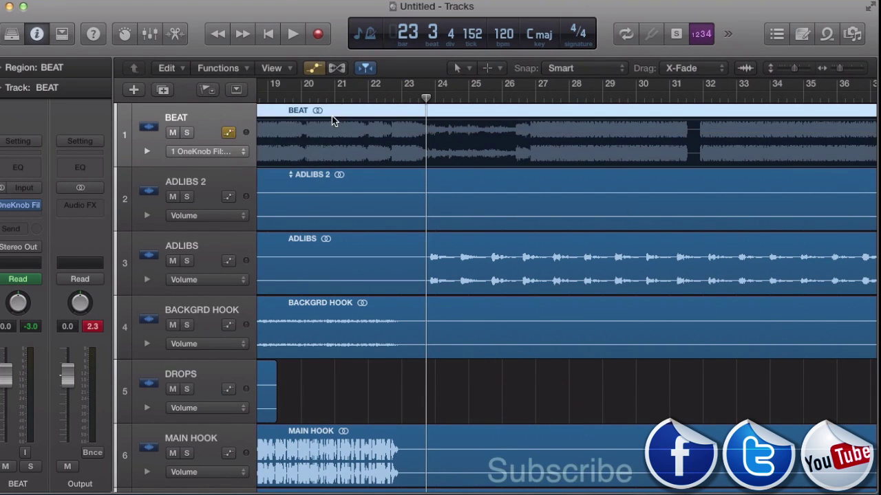
Automate the BEAT intro's filter to rise from a low value at bar 1 to 10.0 midway through bar 2, and play it from bar 1
scroll(290, 138, "left", 10)
double_click(269, 98)
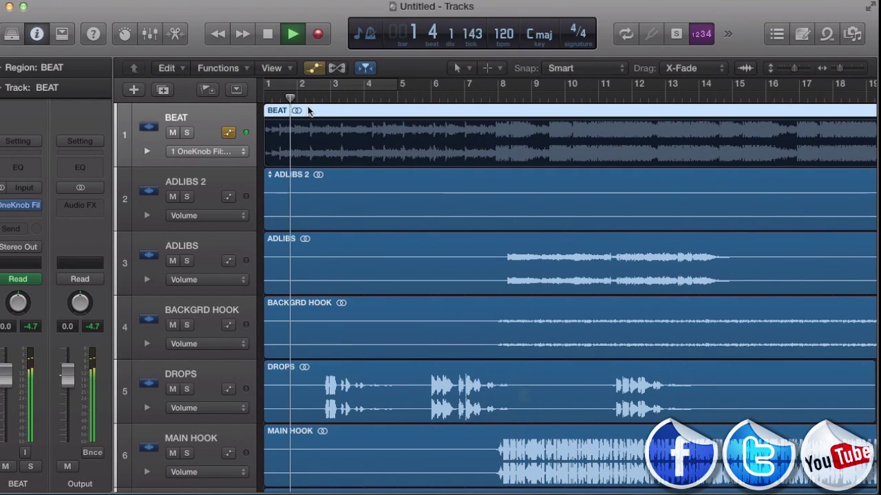
key("space")
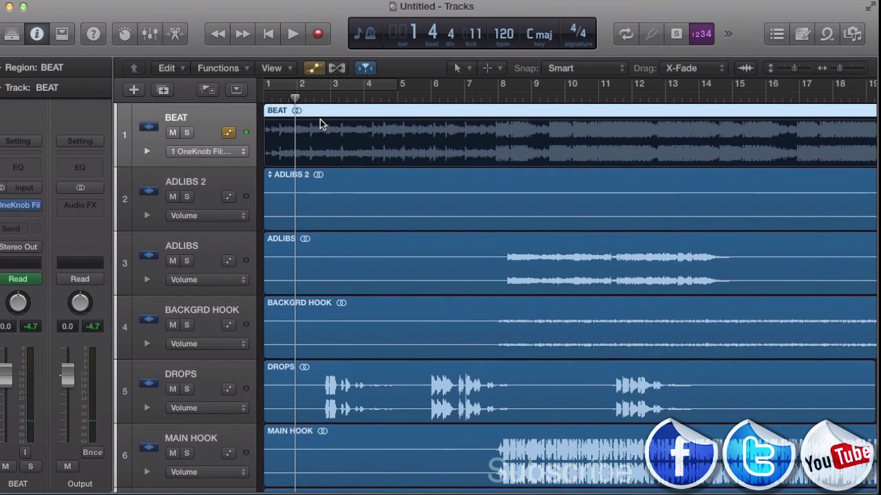
left_click(320, 123)
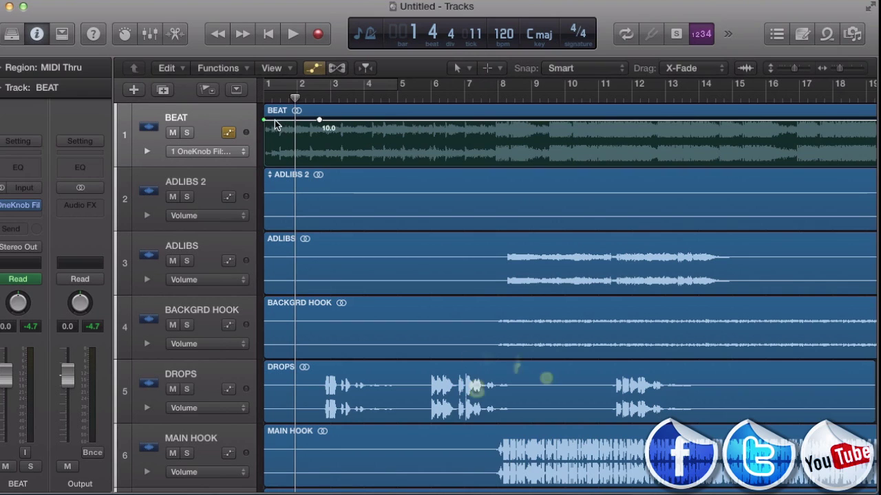
left_click_drag(264, 136, 264, 152)
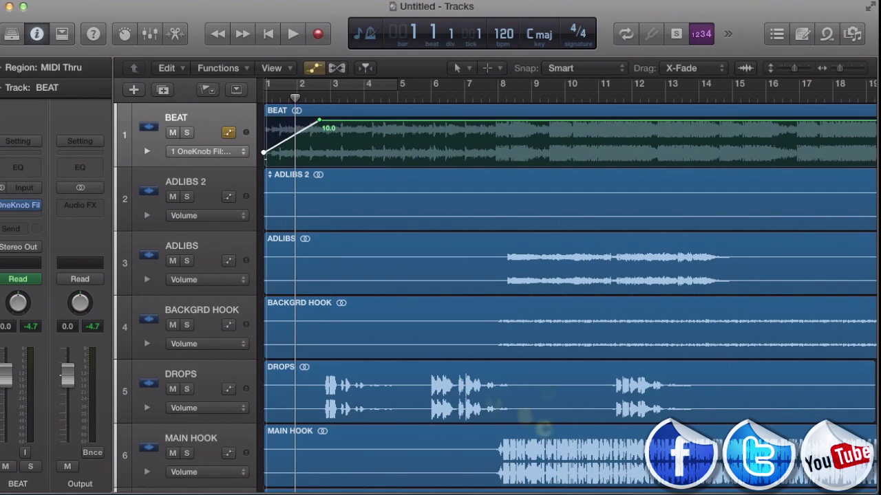
left_click(267, 94)
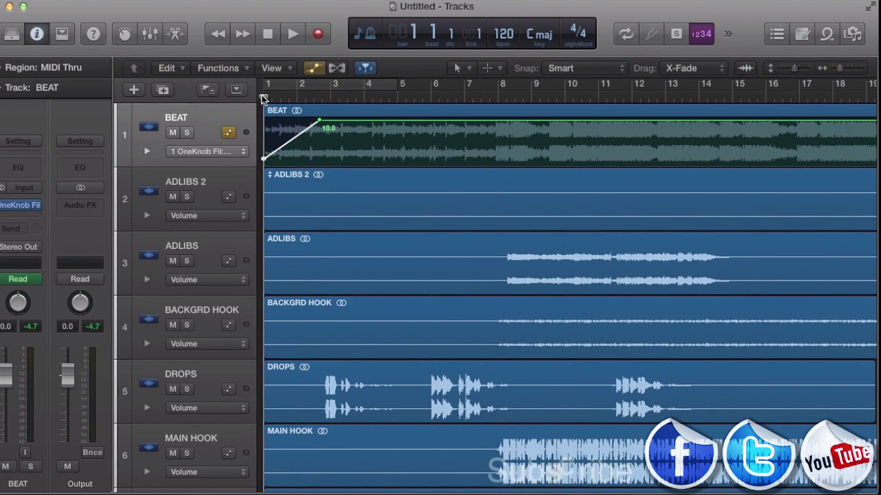
key("space")
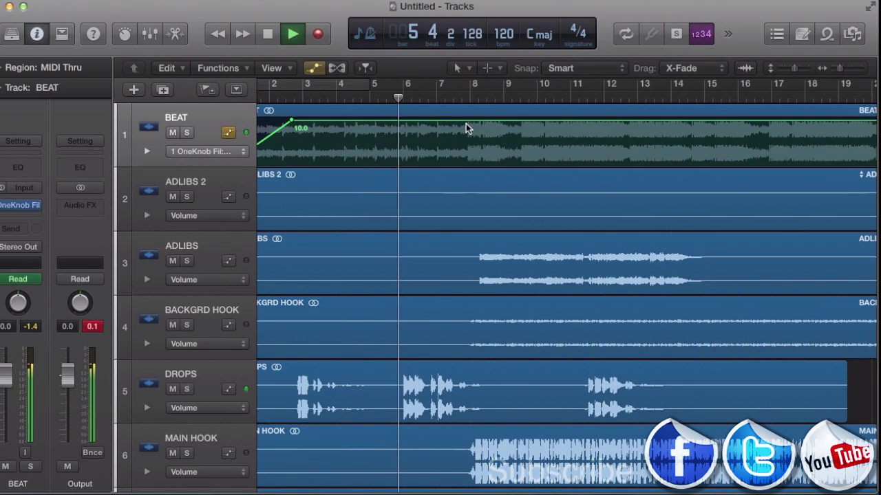
Dip the BEAT's filter automation to 6.4 at bar 7, with a point at 10.0 just before bar 8
left_click(468, 121)
left_click(439, 121)
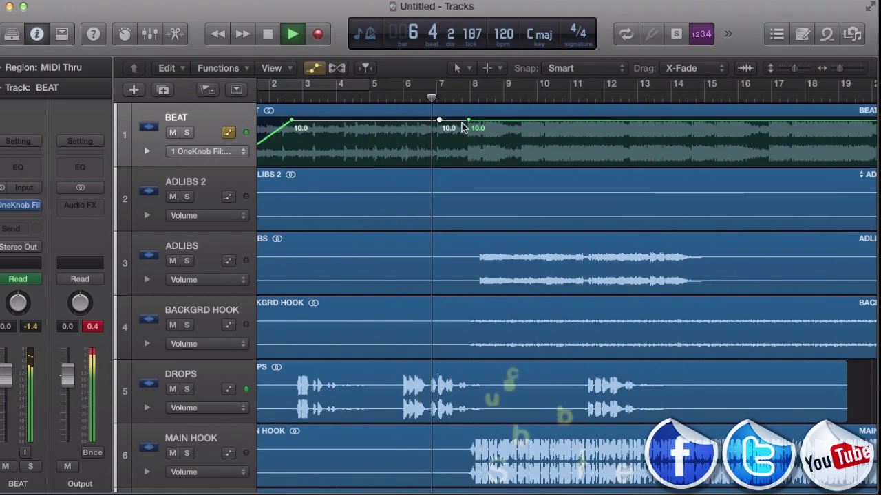
left_click_drag(463, 126, 479, 131)
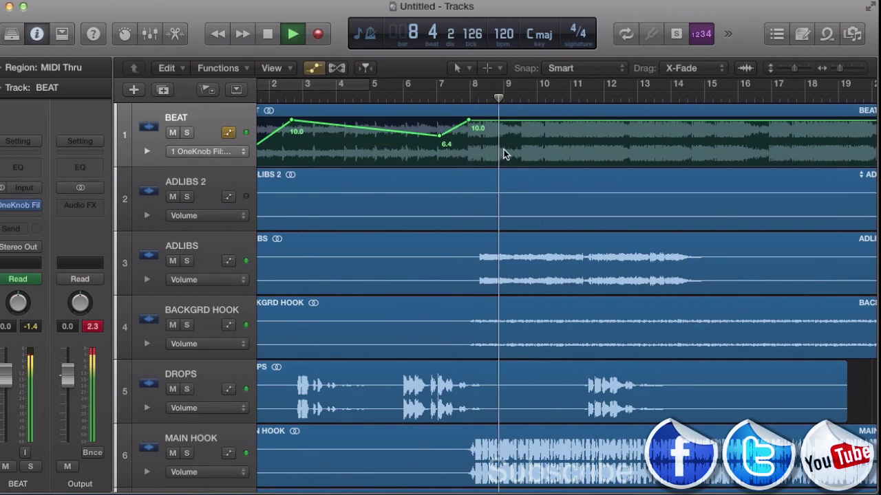
Add a filter dip on the BEAT with points at 4.7 near bar 11.7, 5.9 near bar 13.5 and 10.0 just before bar 14
scroll(504, 149, "right", 5)
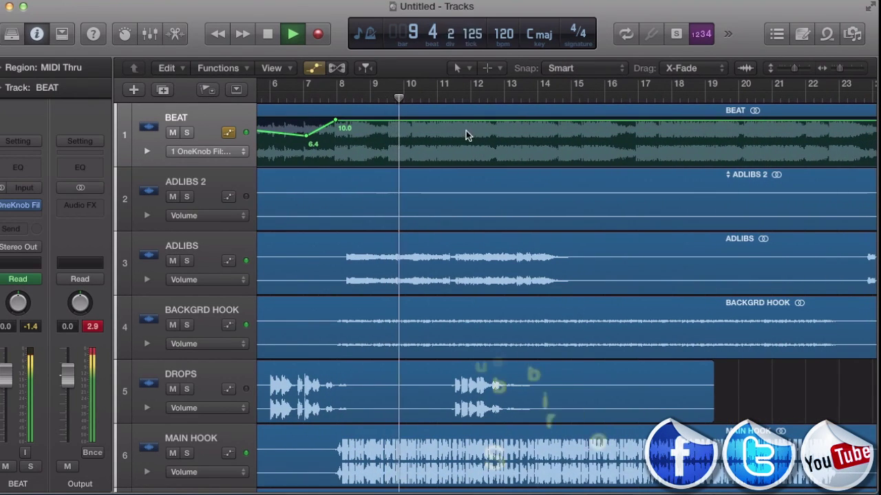
left_click(461, 121)
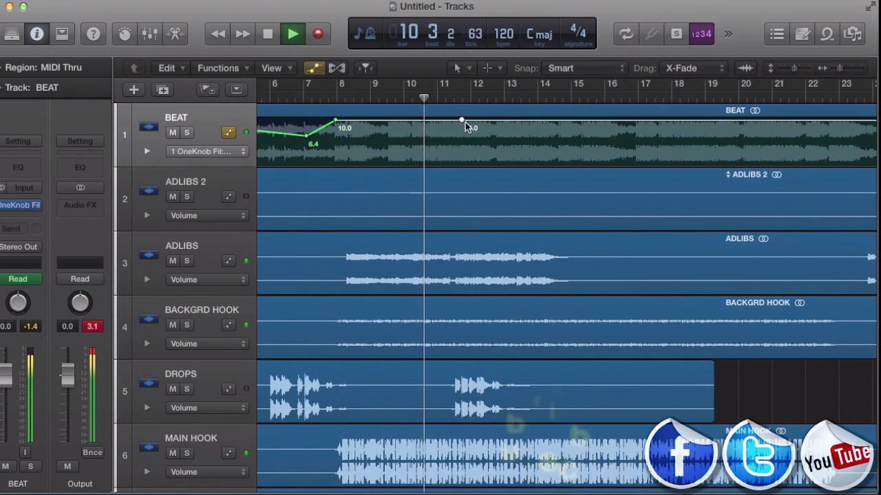
left_click(523, 121)
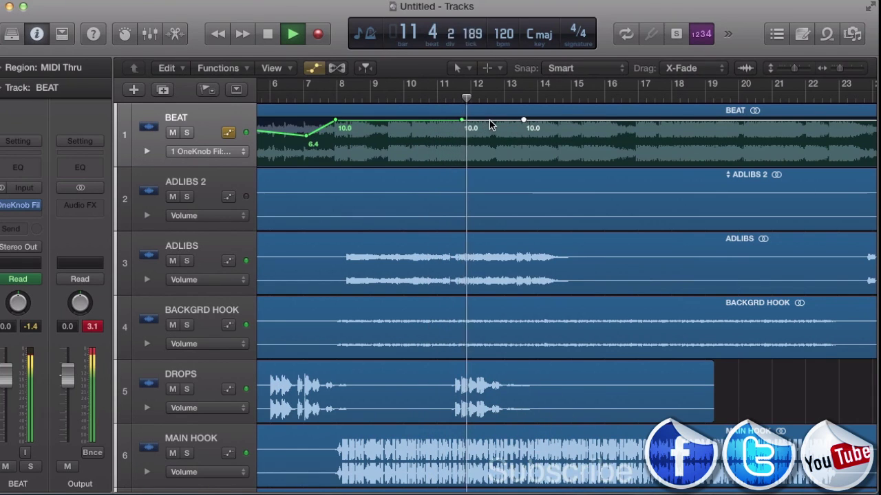
left_click_drag(491, 123, 494, 147)
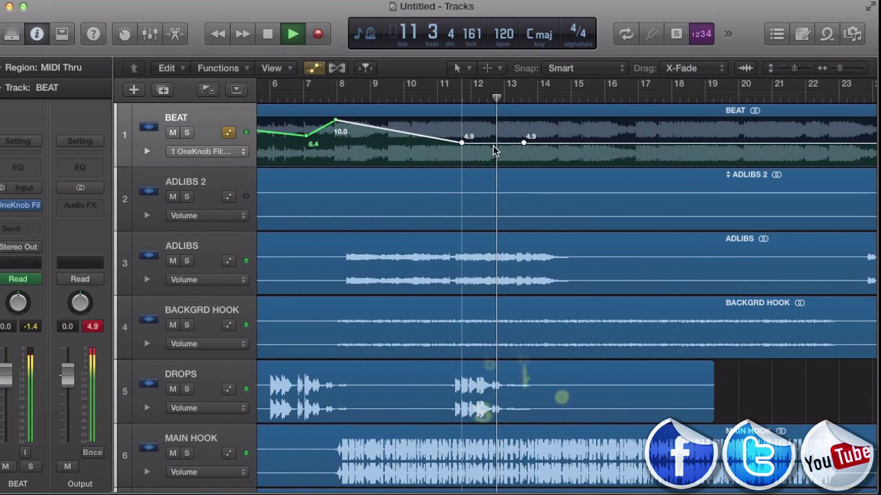
left_click_drag(527, 142, 529, 139)
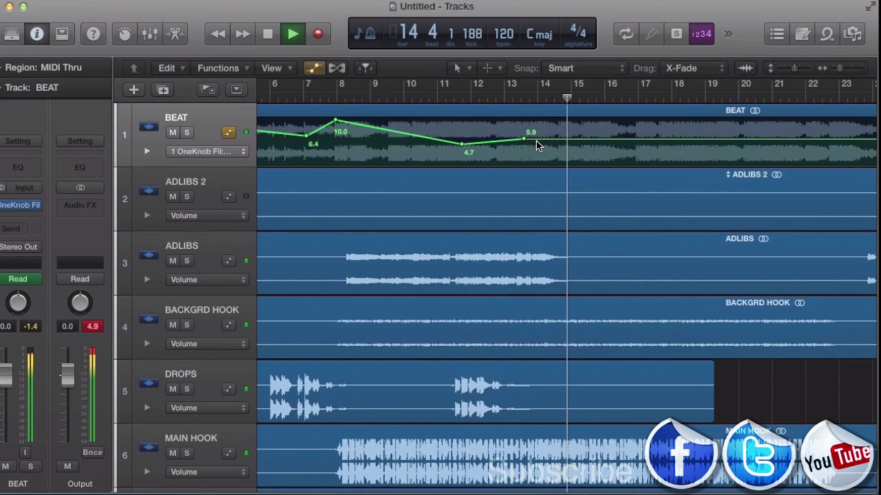
left_click(537, 139)
left_click_drag(538, 140, 538, 121)
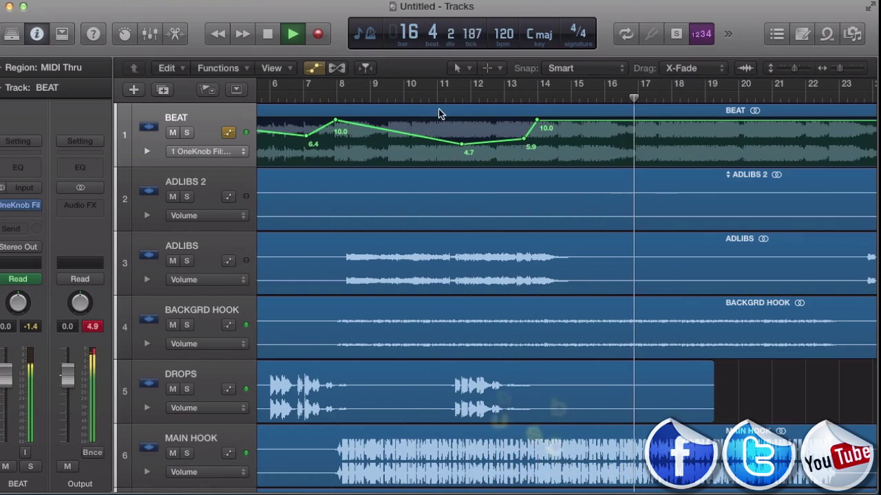
Replay from bar 7 and deepen the filter dip, setting the point before bar 12 to 2.9 and the one in bar 13 to 3.2
left_click(303, 98)
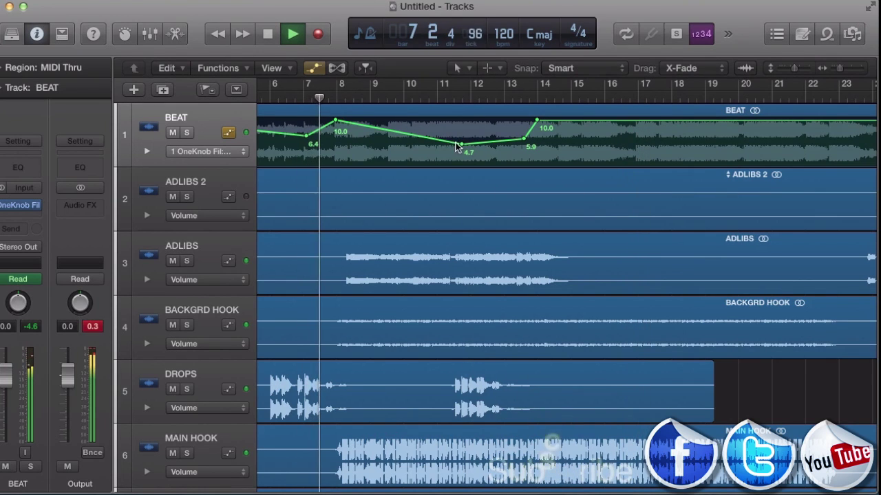
left_click_drag(461, 143, 461, 152)
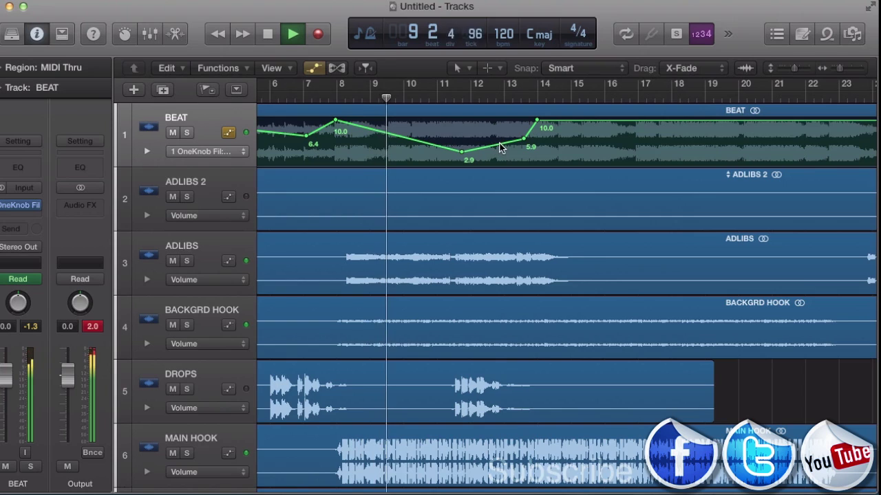
left_click_drag(526, 143, 530, 158)
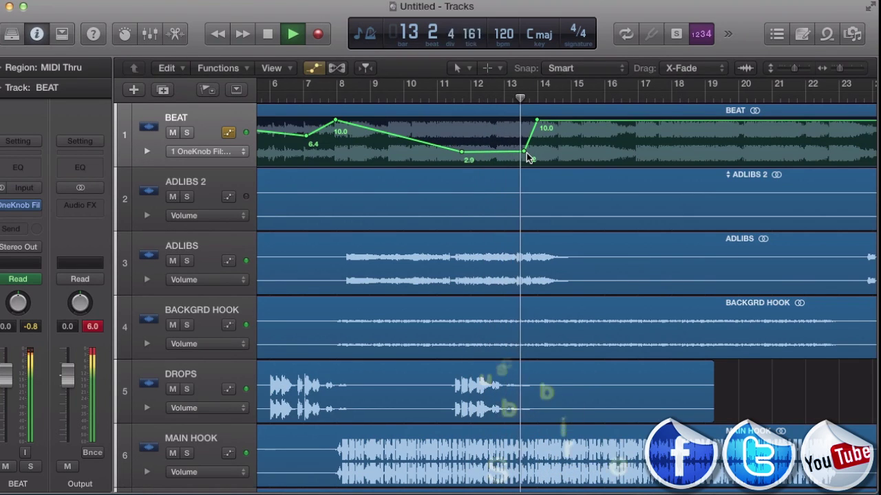
Add 10.0 filter points near bars 16, 17, 18.5 and 19.4 on the BEAT, and drop the filter to 0.0 just before the last one
scroll(571, 155, "right", 5)
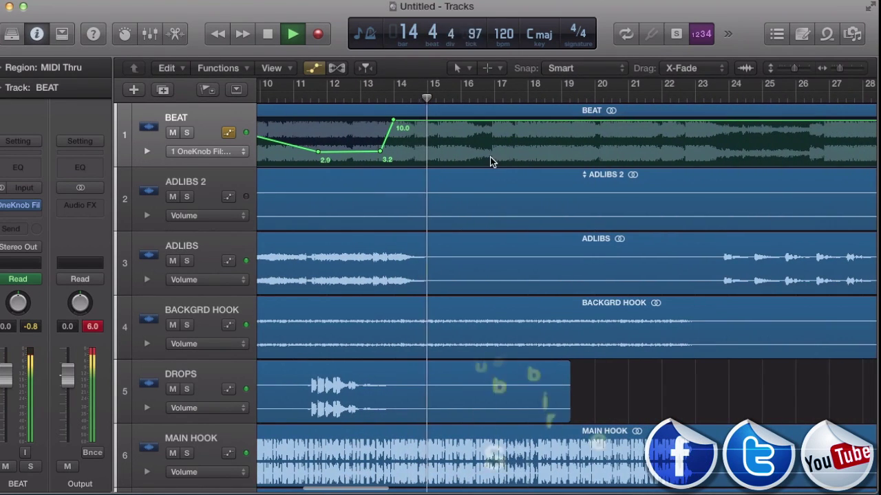
left_click(492, 121)
left_click(468, 120)
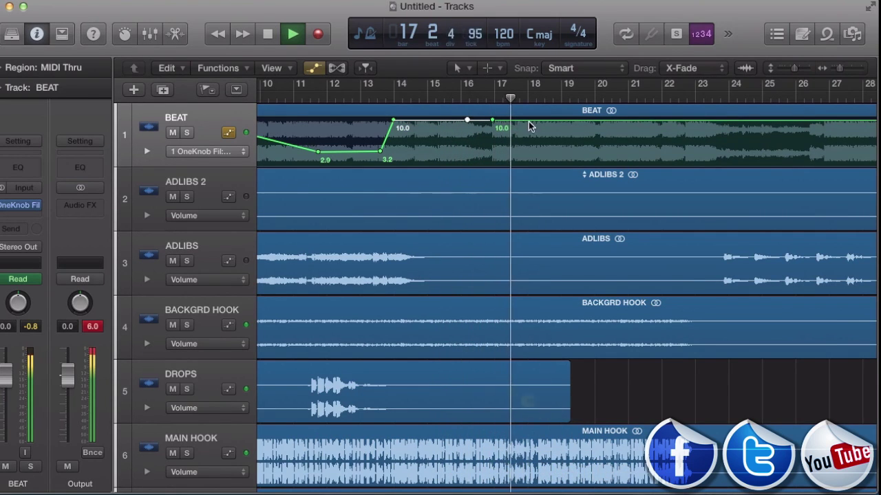
left_click(576, 122)
left_click(548, 123)
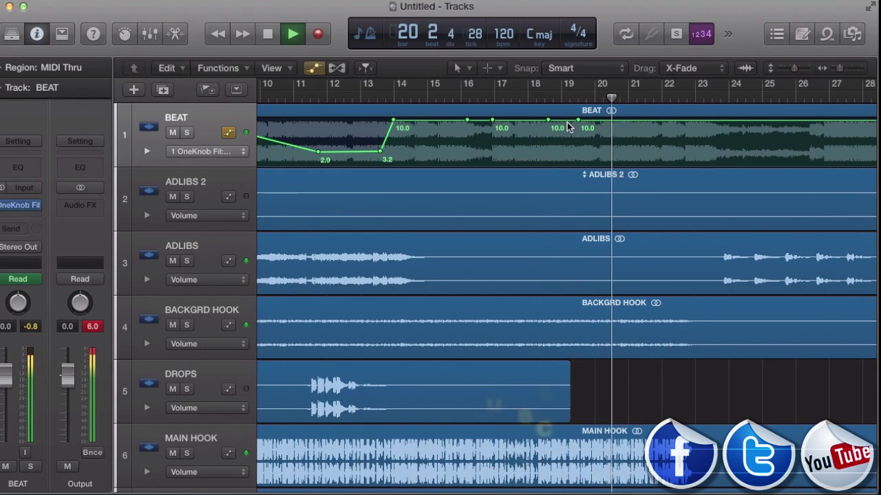
left_click_drag(576, 123, 577, 172)
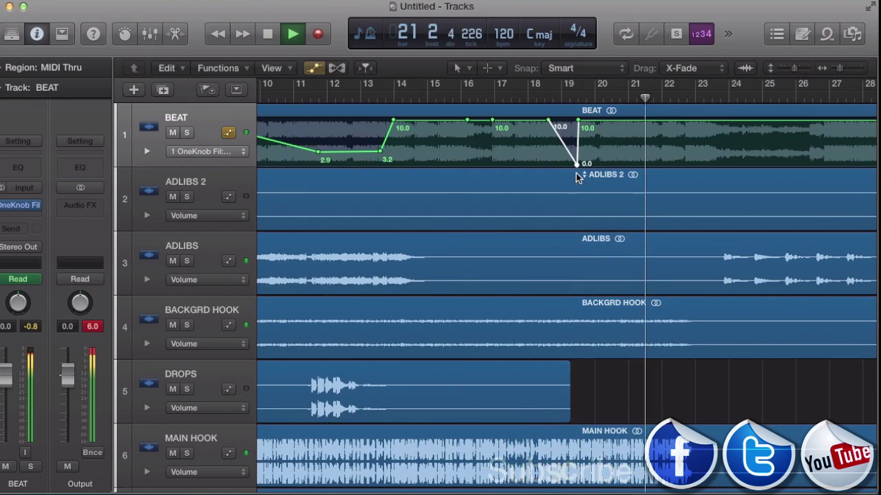
Audition the BEAT's filter automation from bar 12 onward, and replay the drop near bar 19 from bar 17
left_click(349, 100)
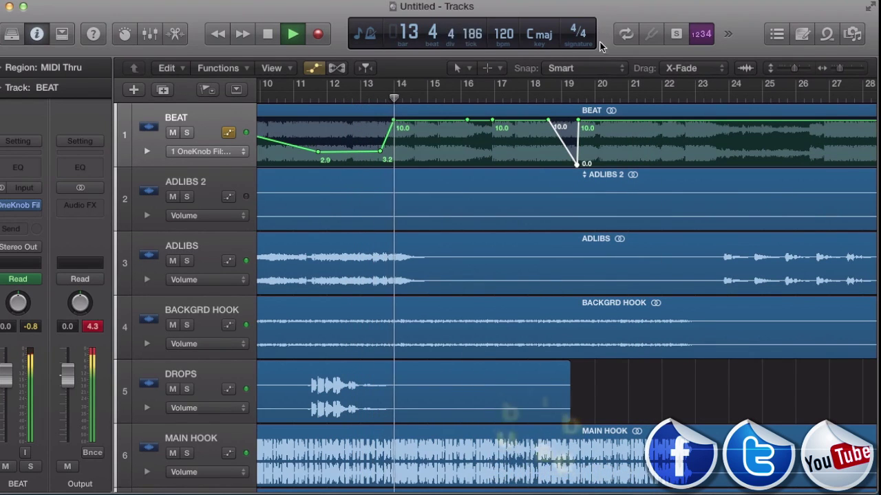
scroll(523, 104, "right", 2)
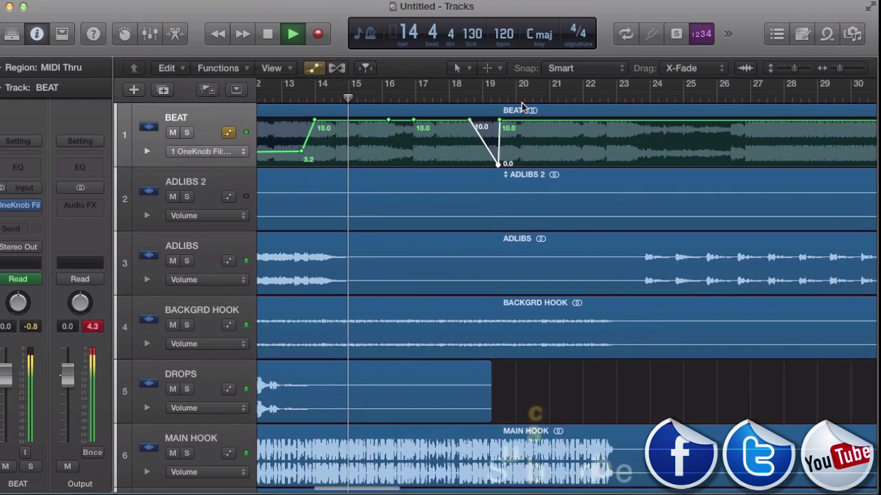
scroll(522, 103, "right", 4)
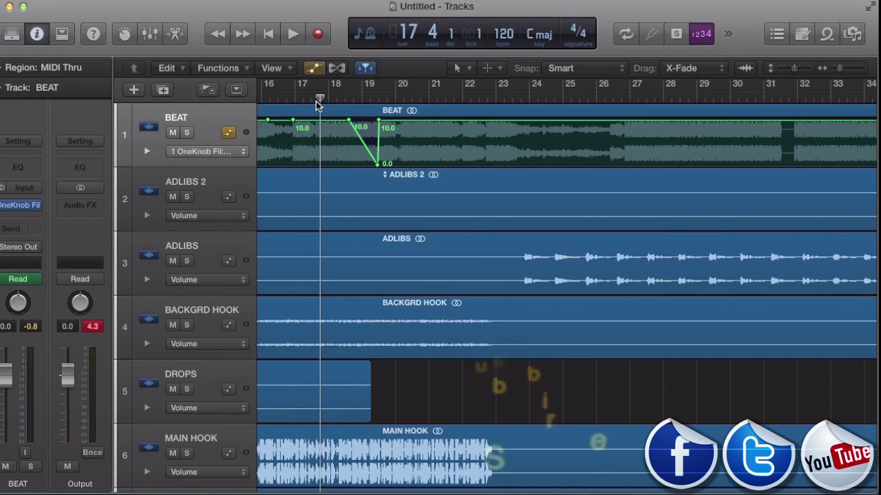
key("space")
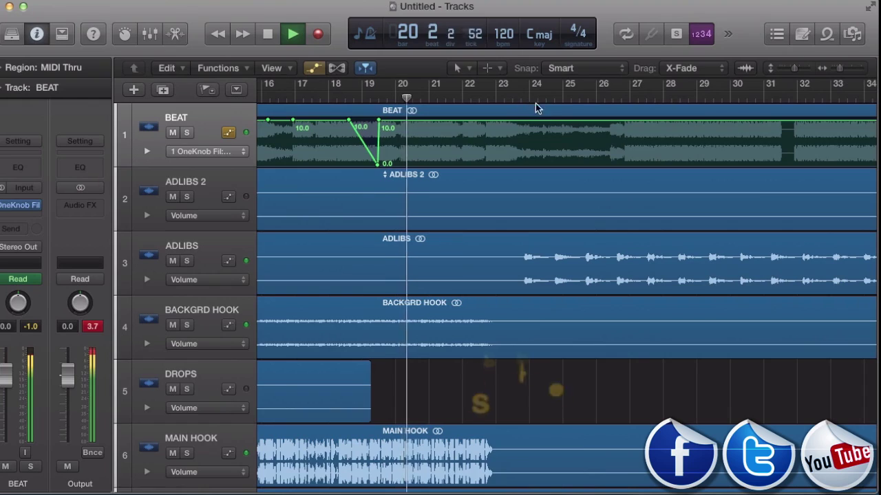
Add filter points on the BEAT at 10.0 near bar 23.4, 1.5 near bar 23.7 and 10.0 near bar 26.7
scroll(553, 178, "right", 2)
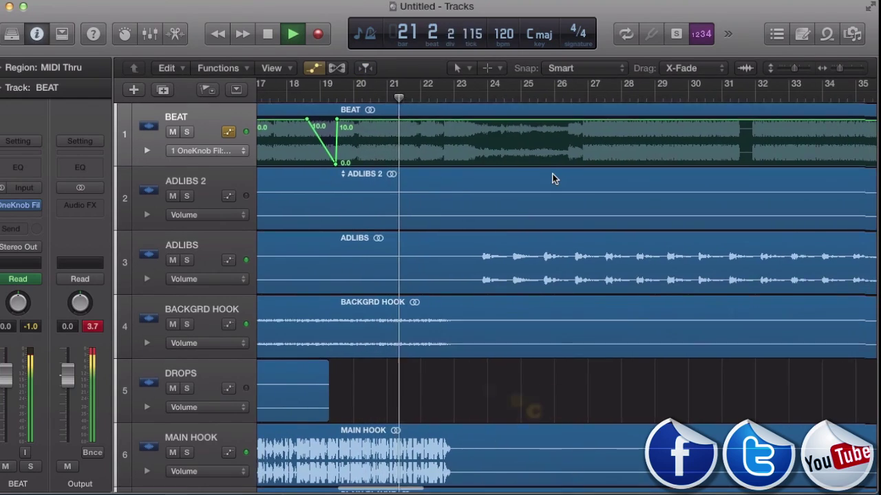
scroll(552, 178, "down", 5)
scroll(552, 178, "up", 3)
scroll(552, 178, "up", 2)
scroll(552, 178, "right", 2)
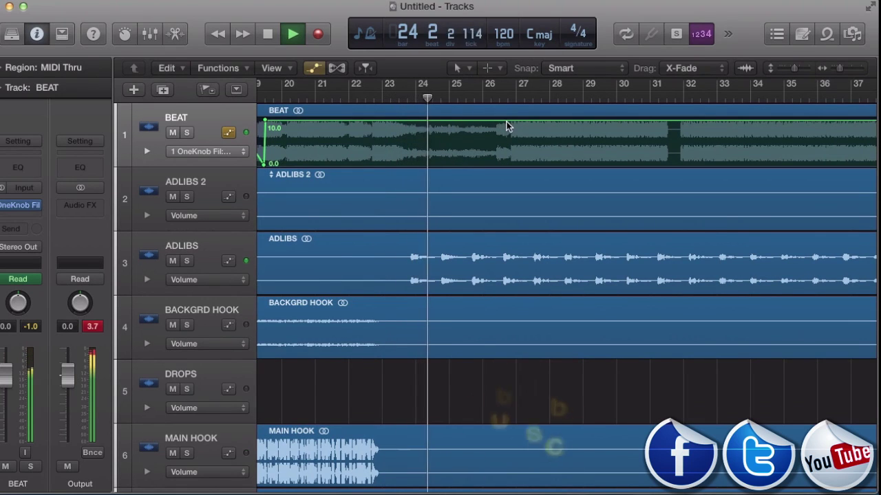
left_click(404, 121)
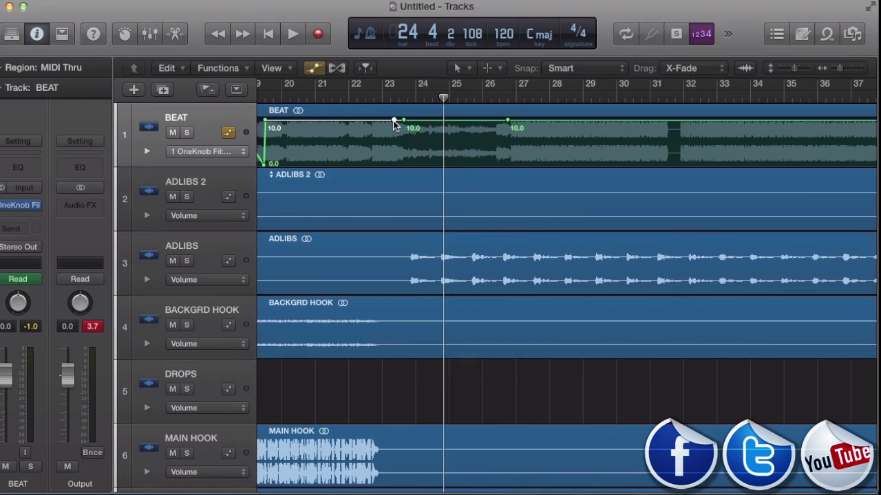
left_click_drag(404, 122, 404, 159)
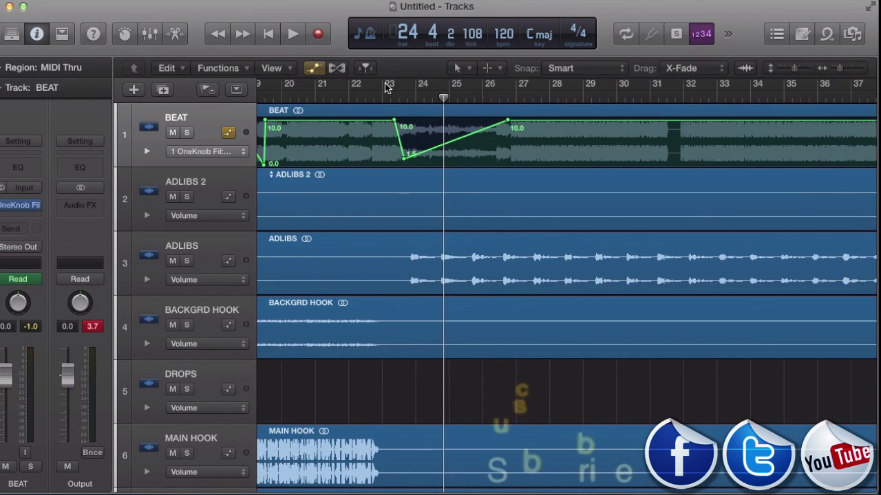
Add a 6.1 filter point near bar 25.8 on the BEAT and play the dip from bar 22
left_click(368, 96)
left_click(352, 99)
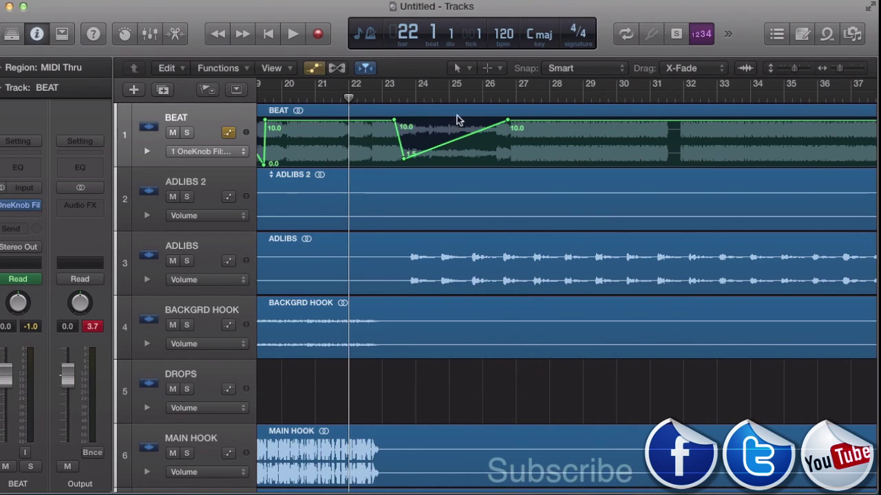
left_click_drag(476, 131, 476, 138)
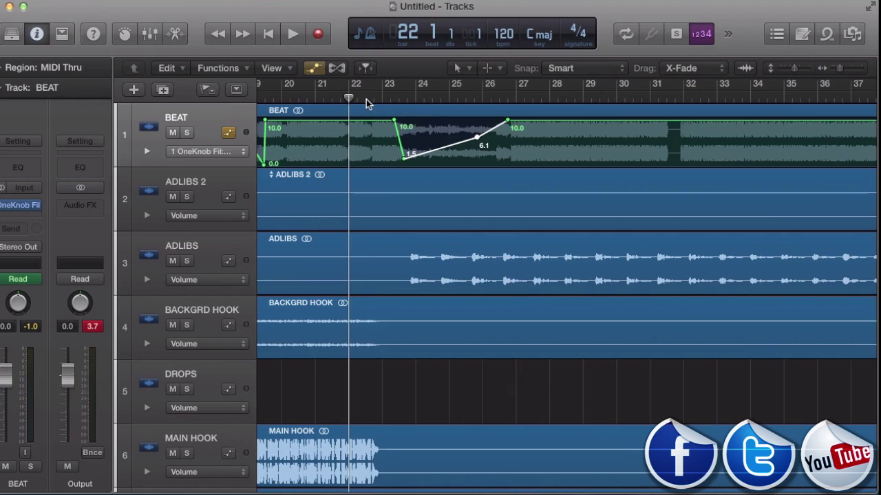
key("space")
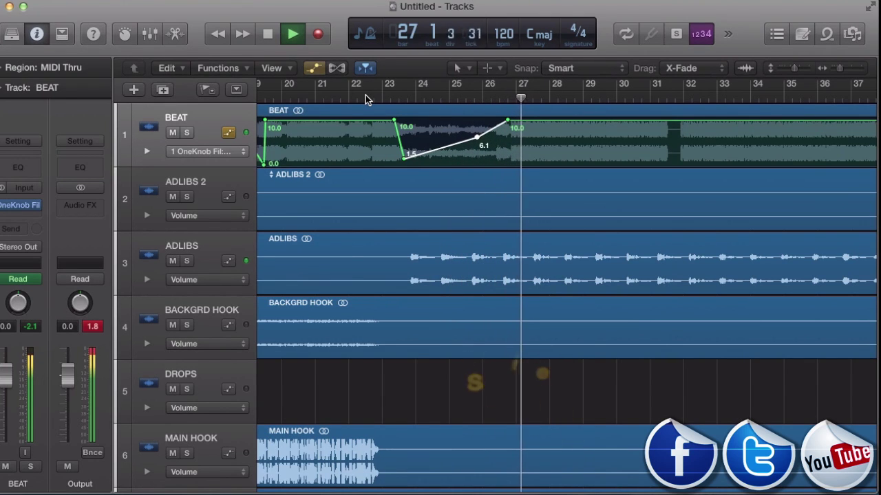
Listen on to bar 40 while examining the waveforms ahead for the next place to filter the BEAT
scroll(509, 154, "right", 5)
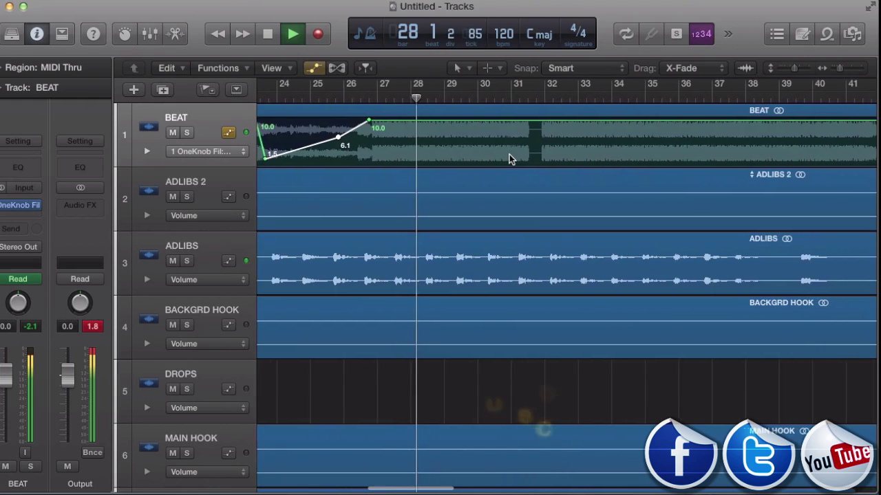
scroll(509, 154, "right", 7)
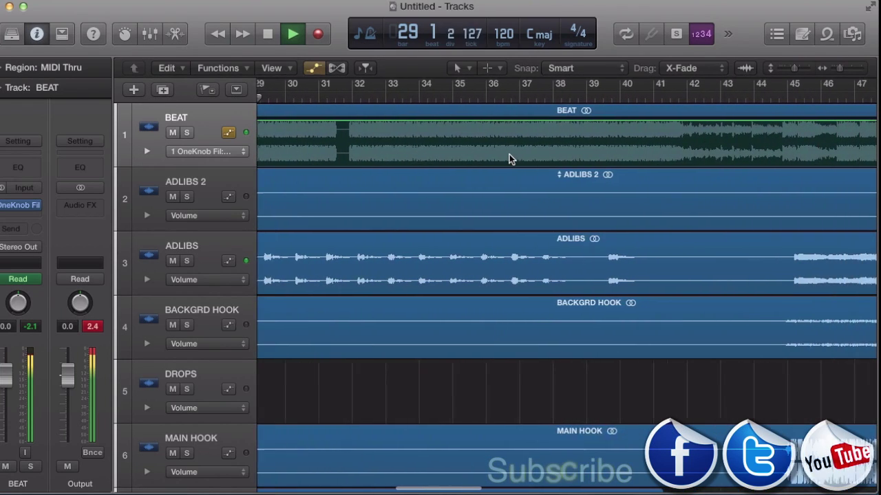
scroll(509, 158, "right", 5)
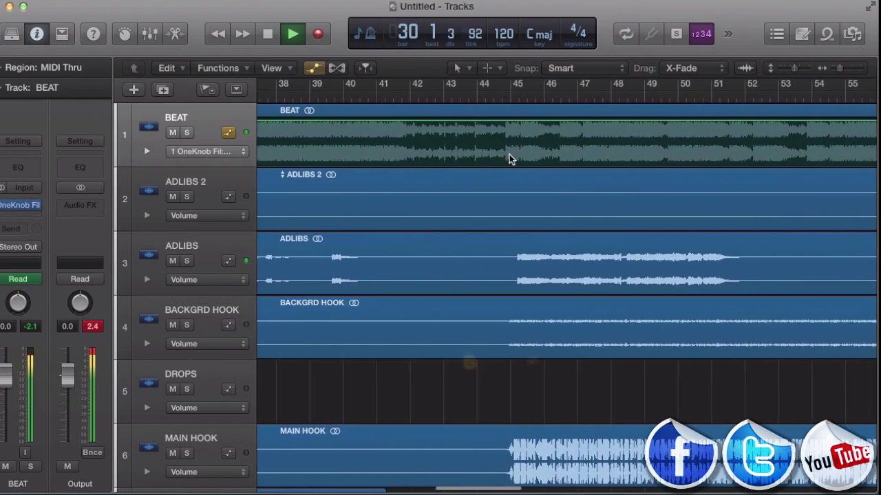
scroll(509, 158, "left", 9)
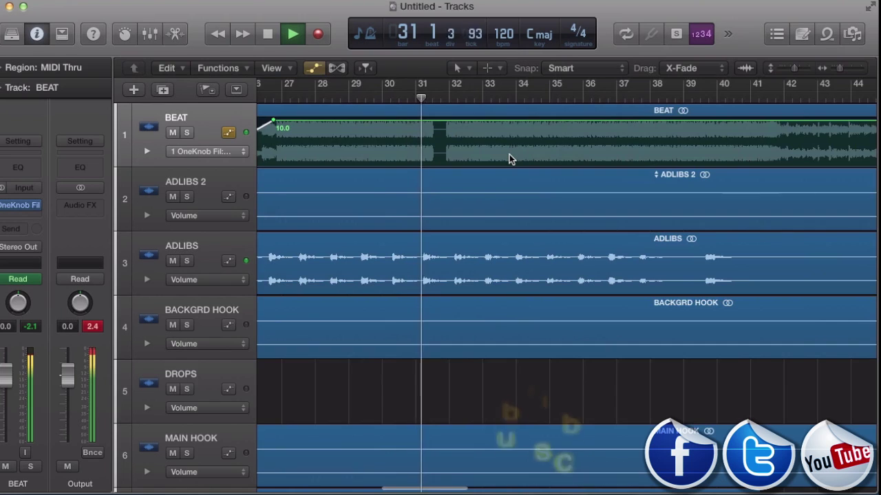
scroll(509, 154, "right", 1)
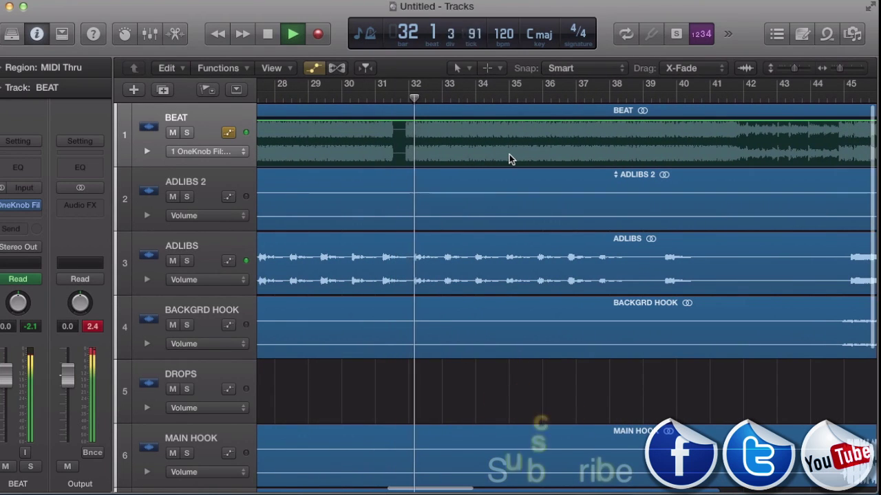
scroll(509, 154, "left", 1)
scroll(509, 154, "right", 4)
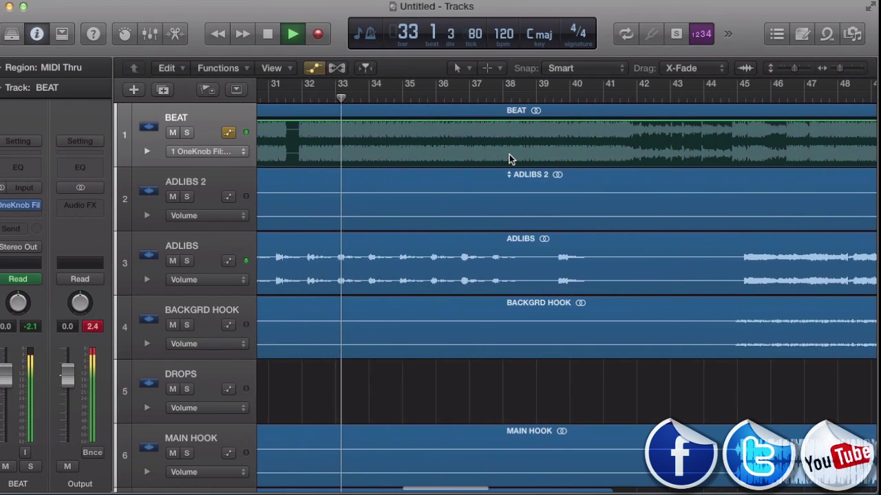
scroll(509, 159, "right", 1)
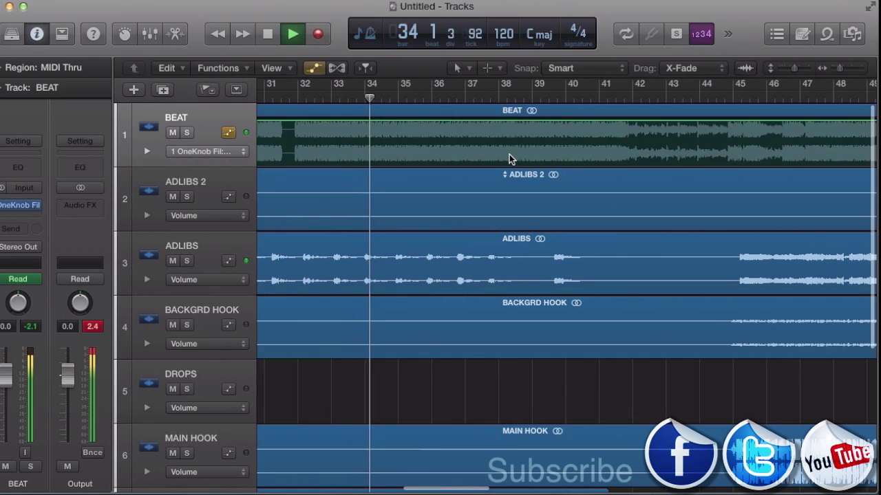
scroll(509, 159, "right", 1)
scroll(509, 159, "right", 1)
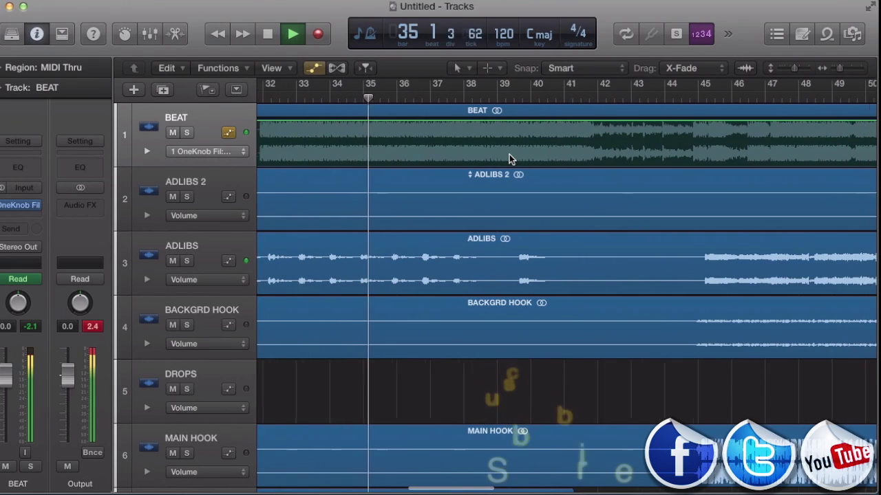
scroll(509, 154, "right", 3)
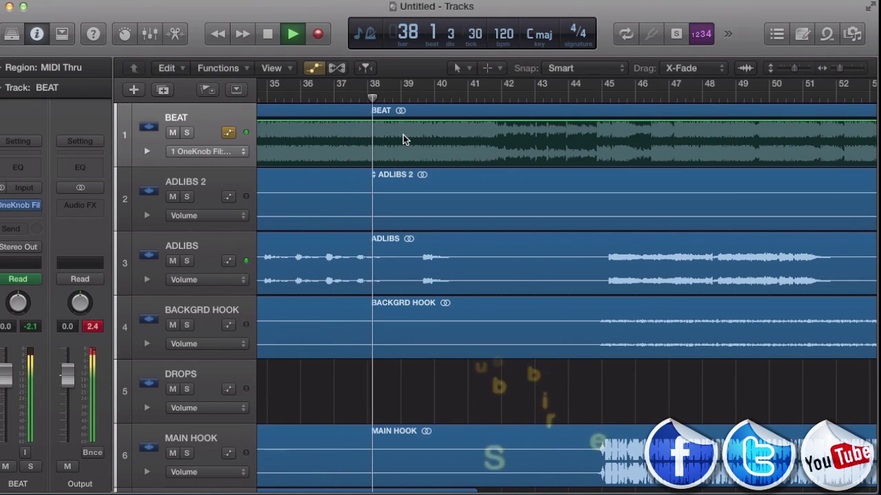
scroll(446, 145, "right", 1)
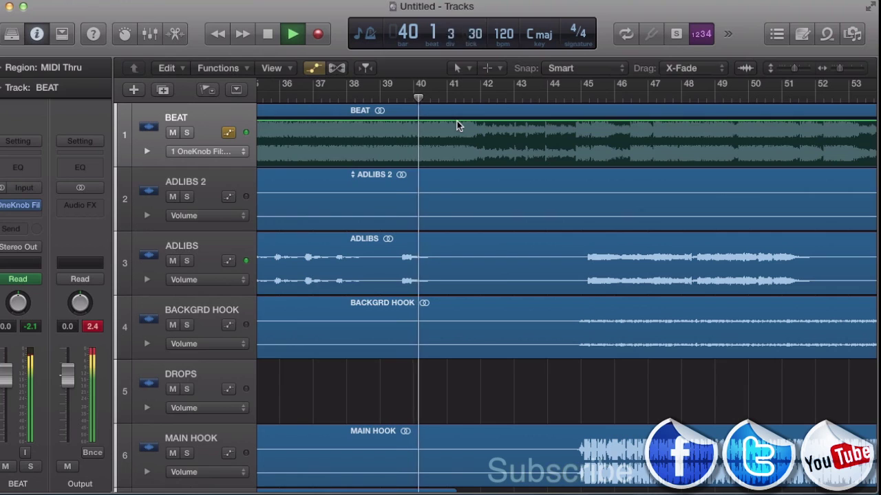
key("space")
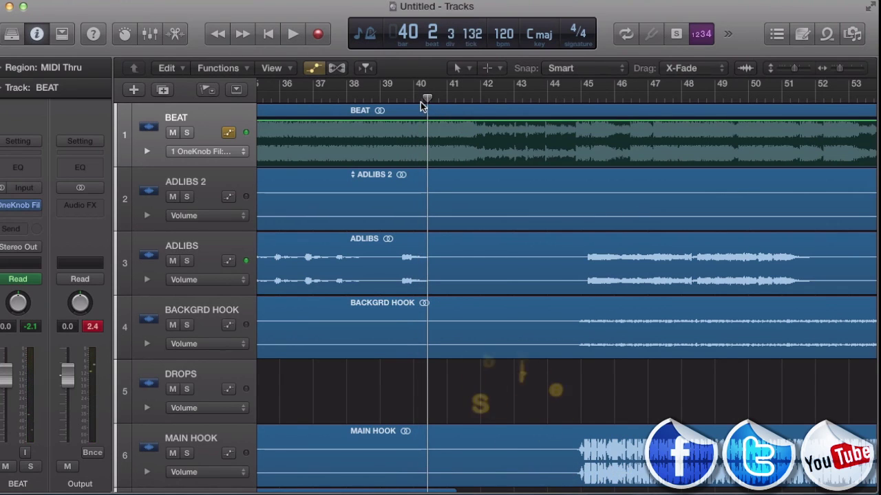
Add a BEAT filter dip with 10.0 just before bar 40, 3.6 just after it and 10.0 near bar 42.8, and play it from bar 39.5
left_click(417, 99)
left_click(409, 121)
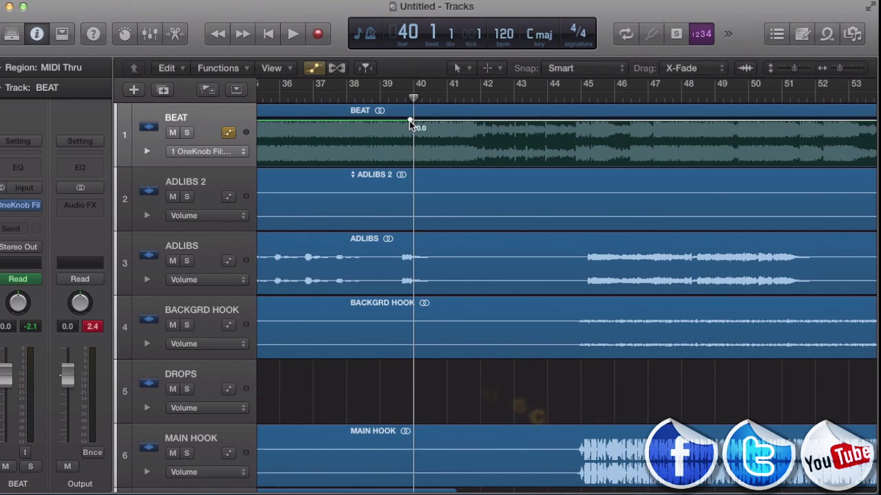
left_click(506, 121)
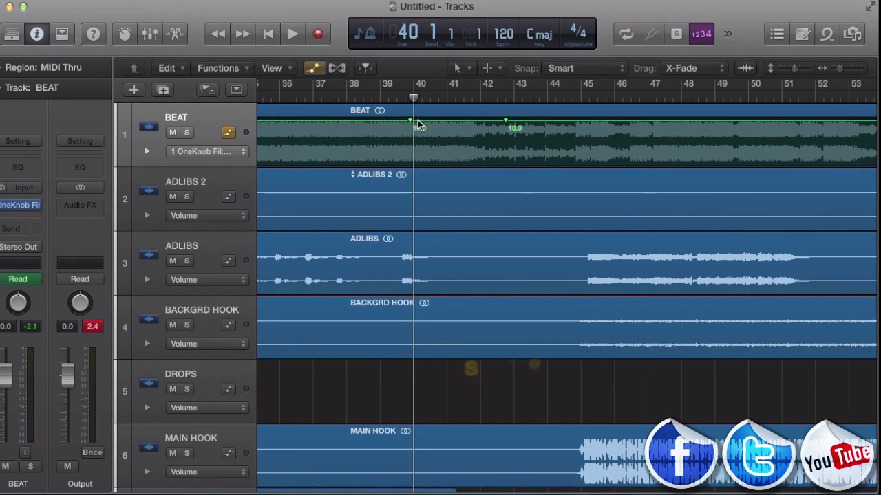
left_click_drag(418, 123, 418, 147)
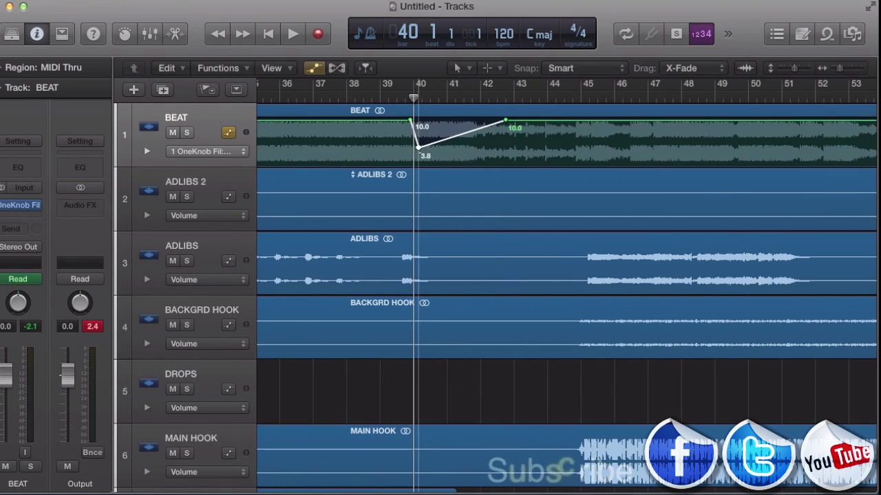
left_click(397, 101)
key("space")
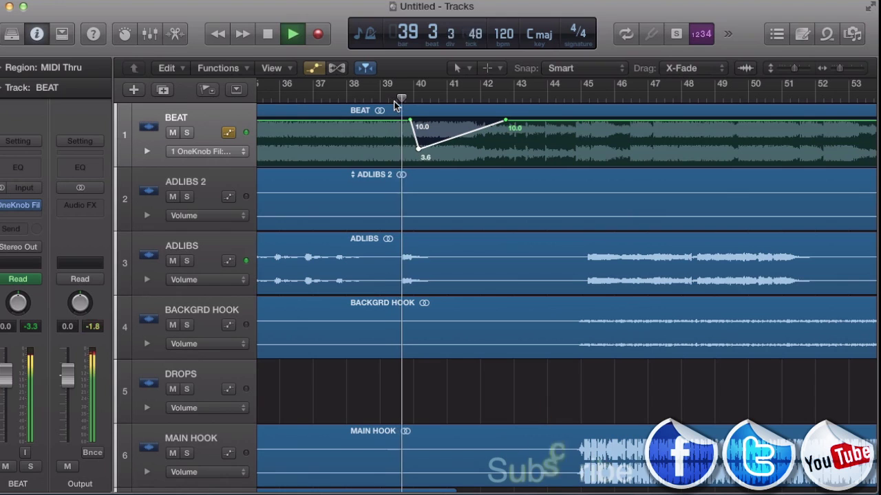
Add BEAT filter points at 5.3 near bar 42, 3.6 near bar 44.4 and 10.0 near bar 44.7, and replay them from bar 40
left_click_drag(481, 129, 483, 144)
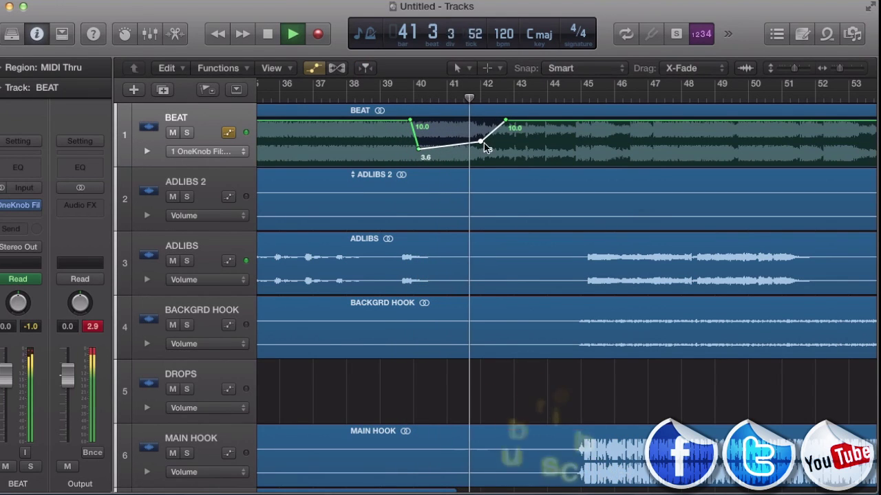
left_click(570, 121)
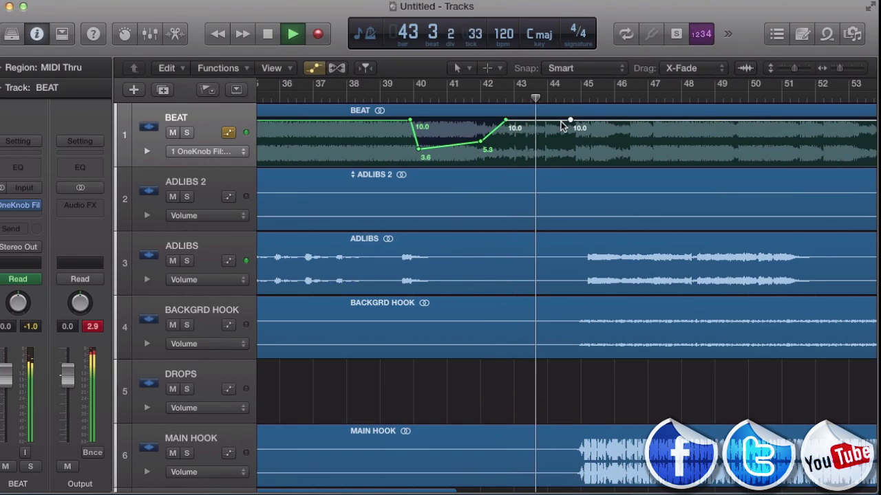
left_click(562, 124)
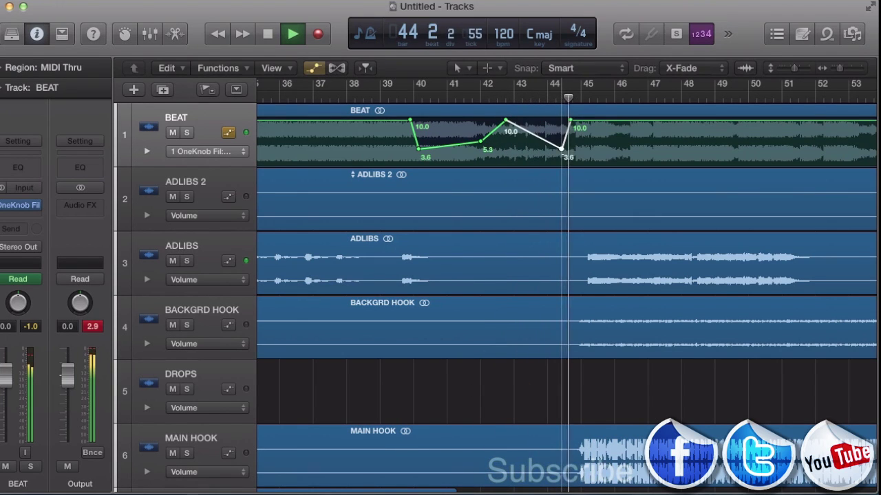
left_click(411, 100)
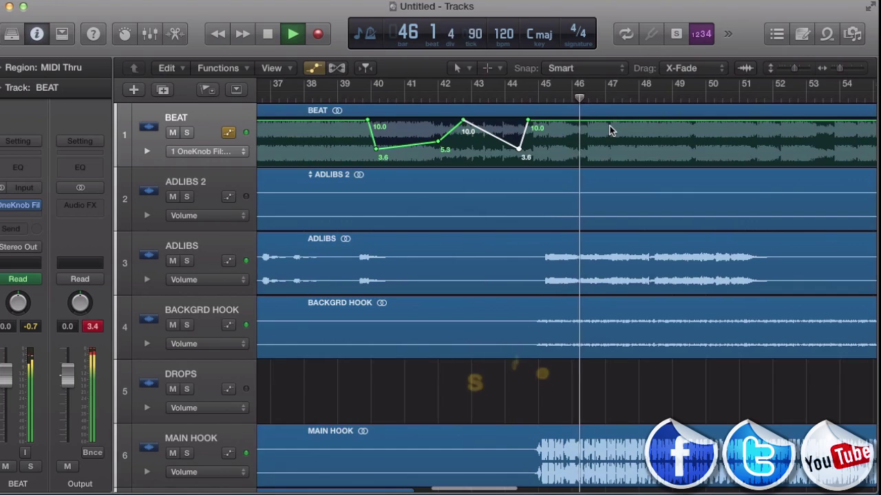
key("space")
Add a long BEAT filter dip with 10.0 near bar 53.4, 4.5 near bars 53.9 and 60.5, and 10.0 near bar 60.7
scroll(504, 147, "right", 10)
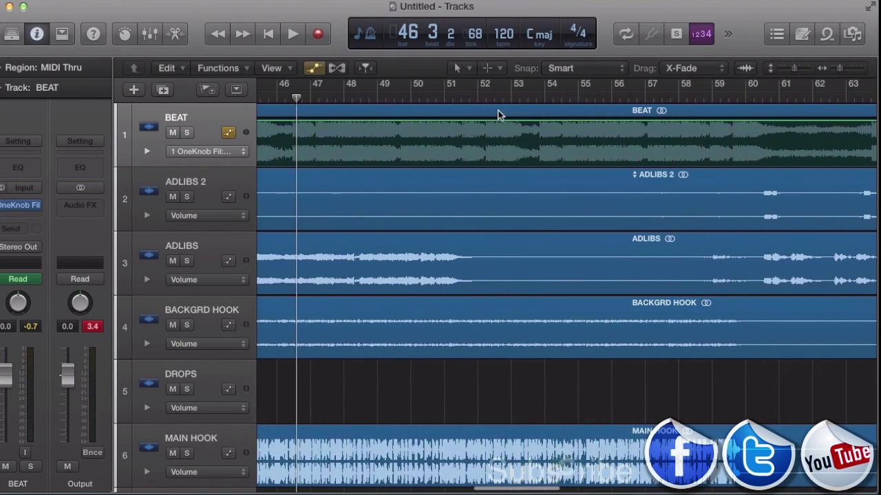
double_click(479, 99)
left_click(522, 122)
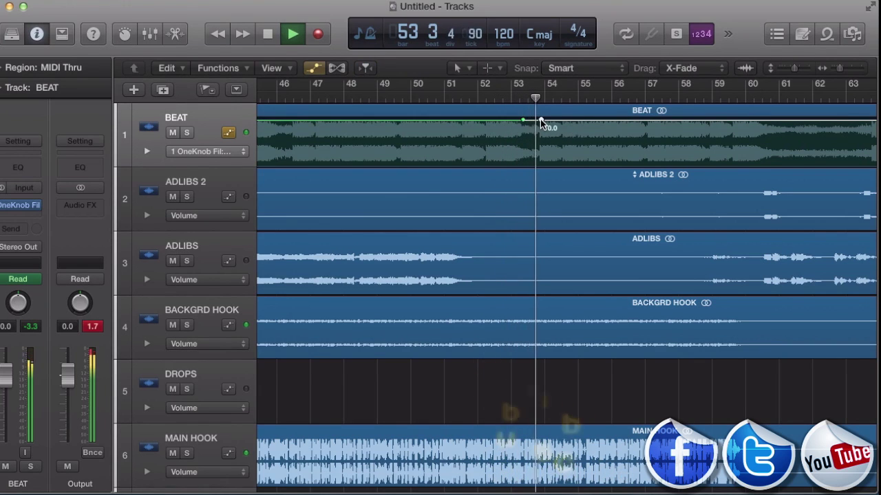
left_click_drag(541, 121, 540, 147)
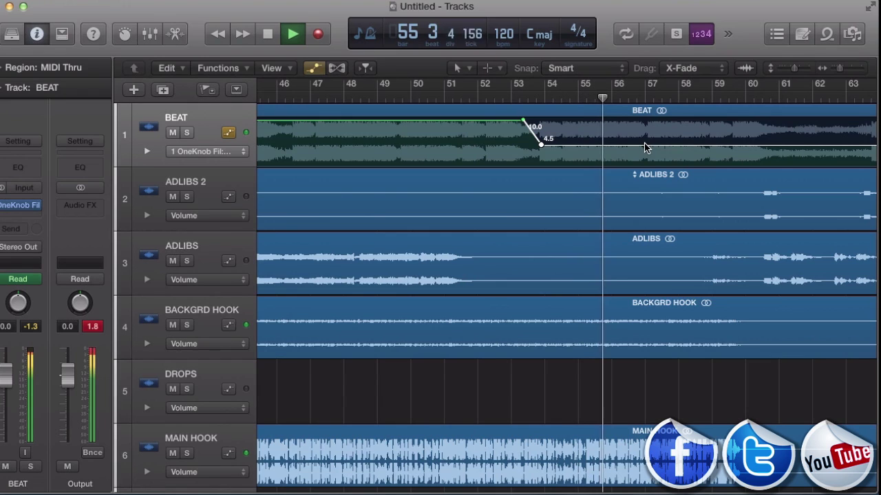
scroll(688, 144, "right", 4)
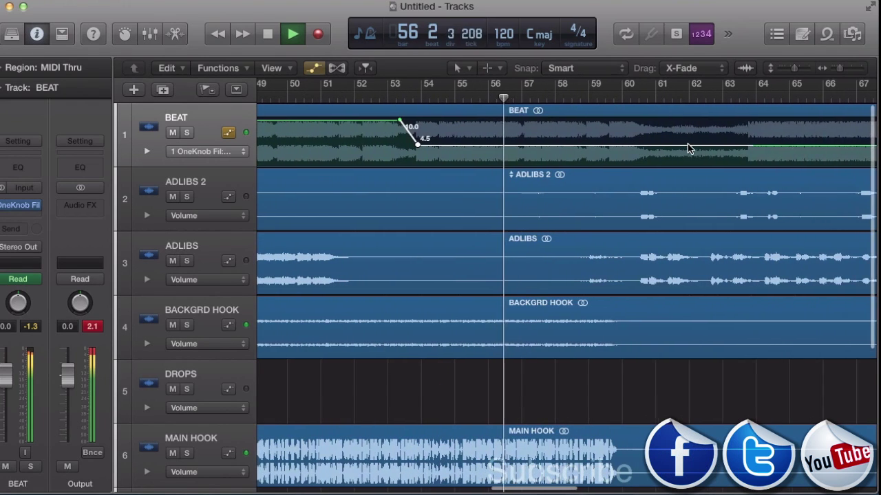
left_click(638, 145)
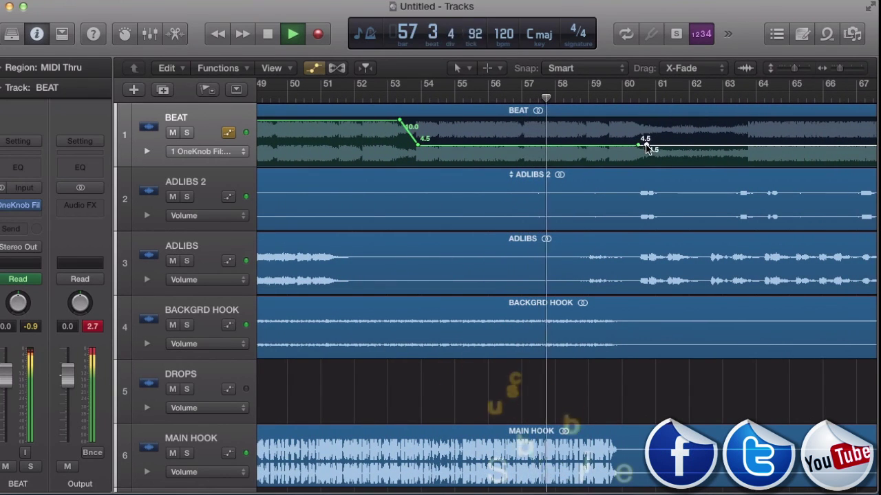
left_click_drag(645, 145, 646, 121)
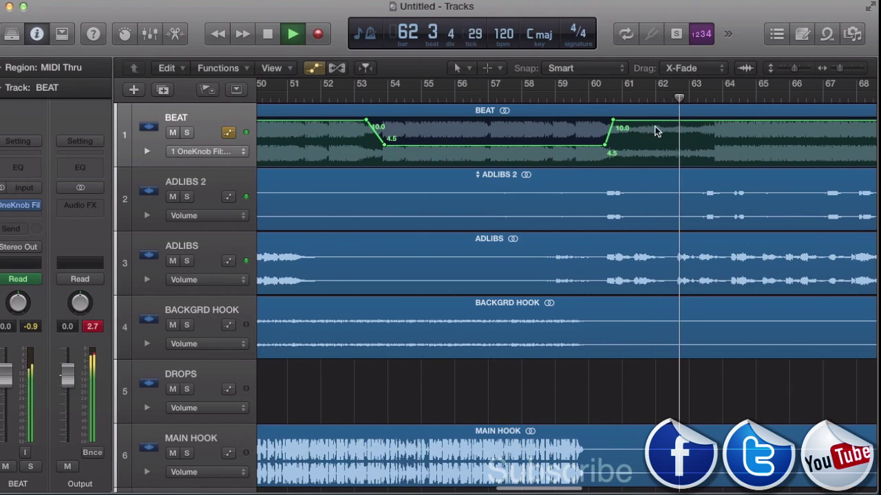
Add a filter point near bar 63.7 on the BEAT, lower it and the one near bar 60.7 to 0.0, and replay the passage
left_click(712, 121)
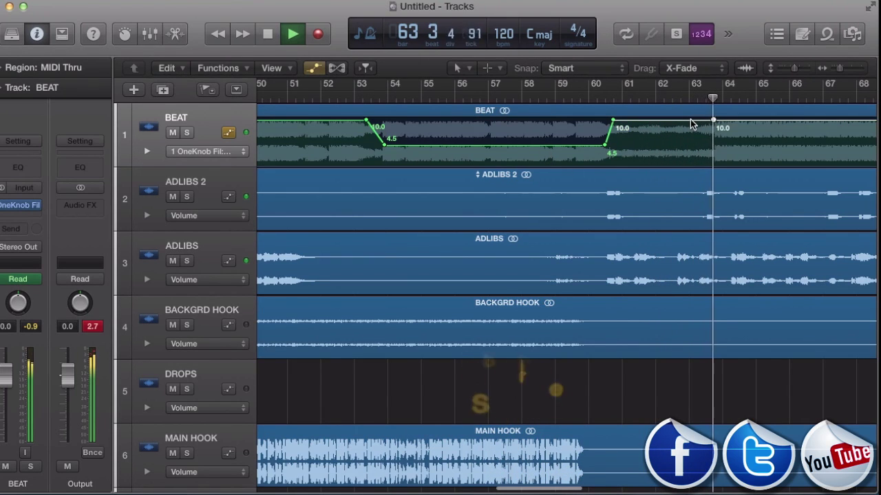
left_click_drag(693, 124, 692, 174)
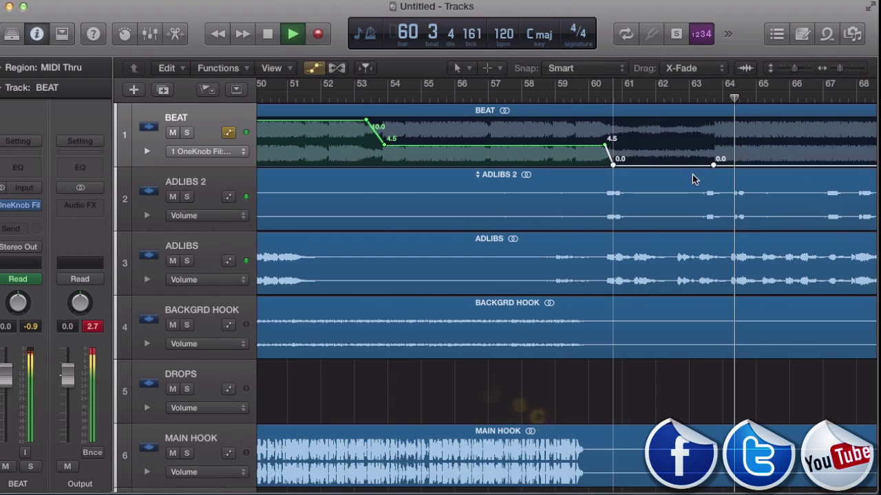
left_click(402, 111)
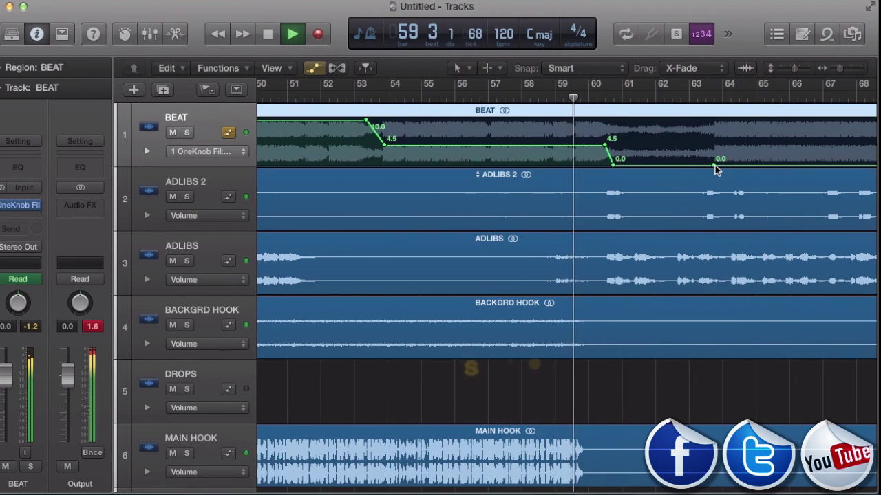
Raise the BEAT filter point near bar 63.7 to 10.0 and play the rising sweep into bar 64
left_click_drag(715, 165, 713, 148)
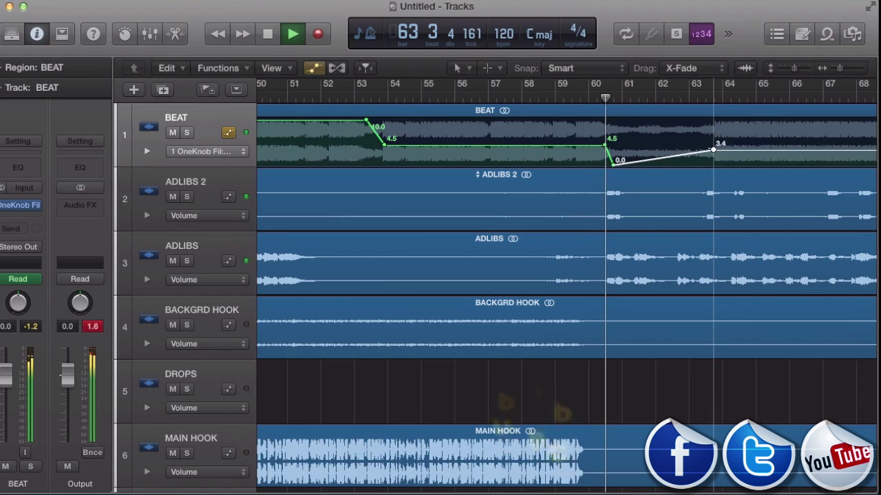
left_click_drag(713, 133, 714, 121)
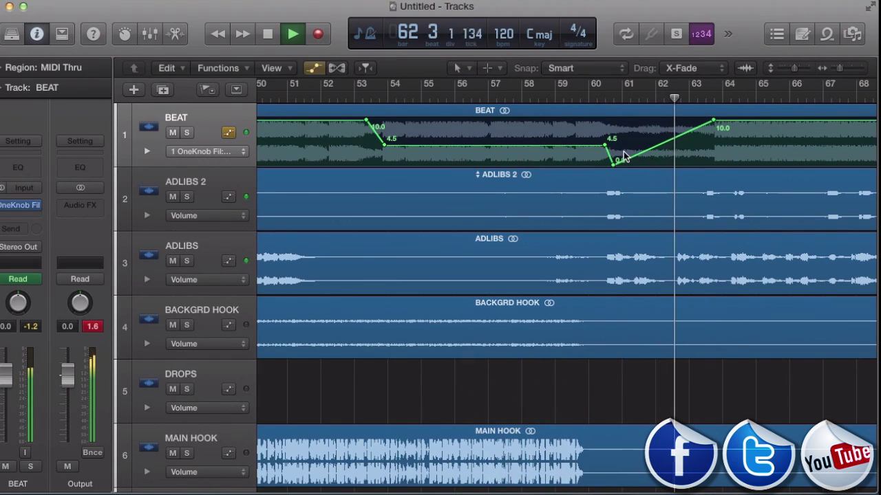
scroll(623, 157, "right", 7)
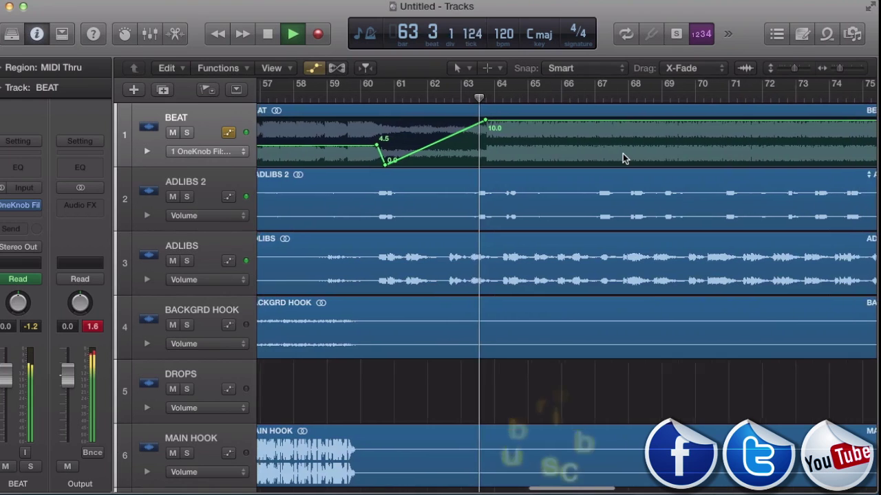
scroll(599, 162, "right", 5)
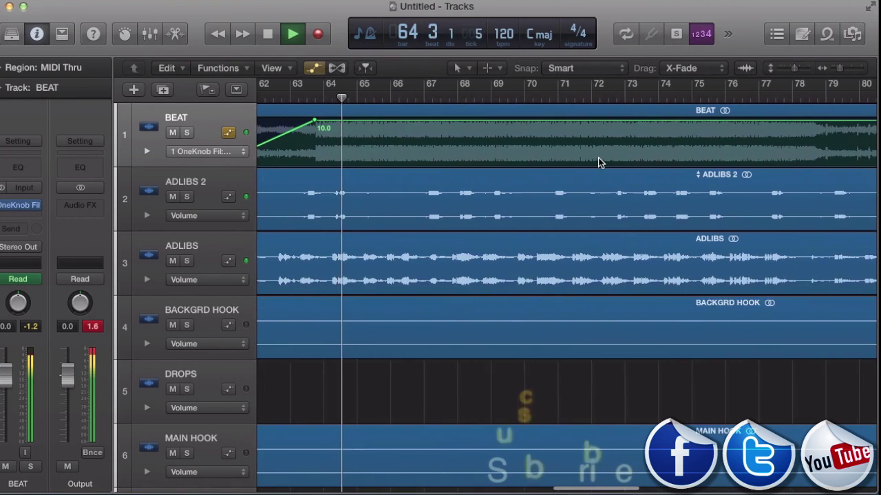
Create a closing BEAT filter sweep from 10.0 near bar 83.2 down to 0.0 near bar 96.3, play into it and stop
scroll(598, 162, "right", 3)
scroll(597, 158, "right", 1)
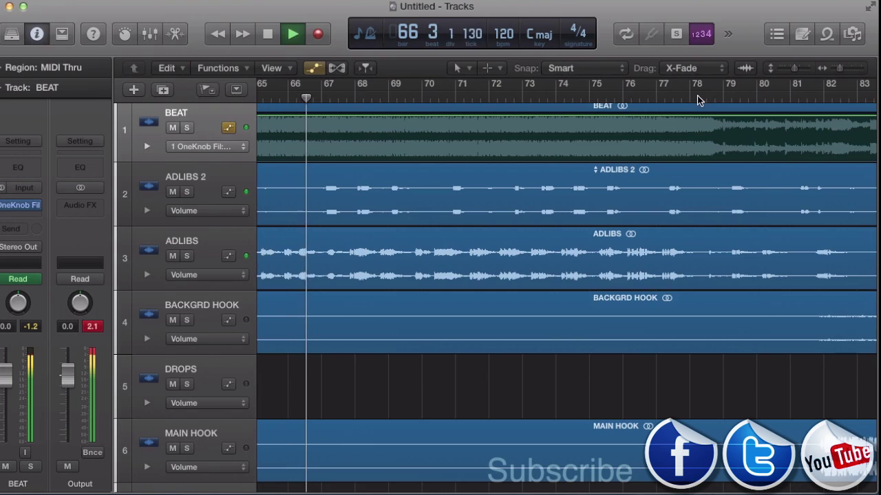
scroll(657, 137, "right", 8)
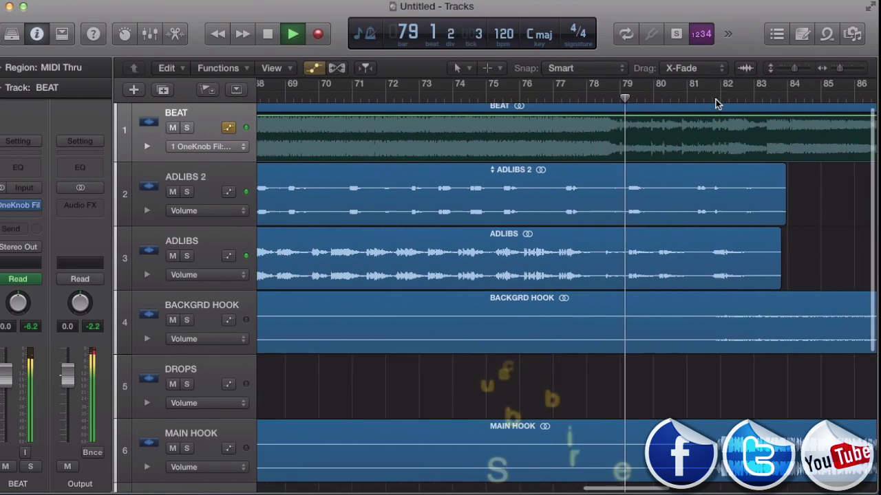
scroll(519, 155, "right", 9)
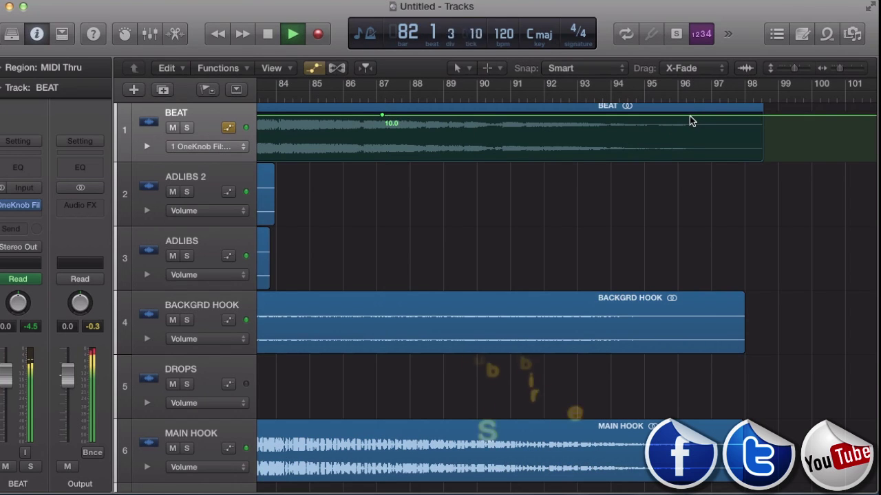
left_click_drag(690, 116, 693, 204)
scroll(438, 246, "left", 18)
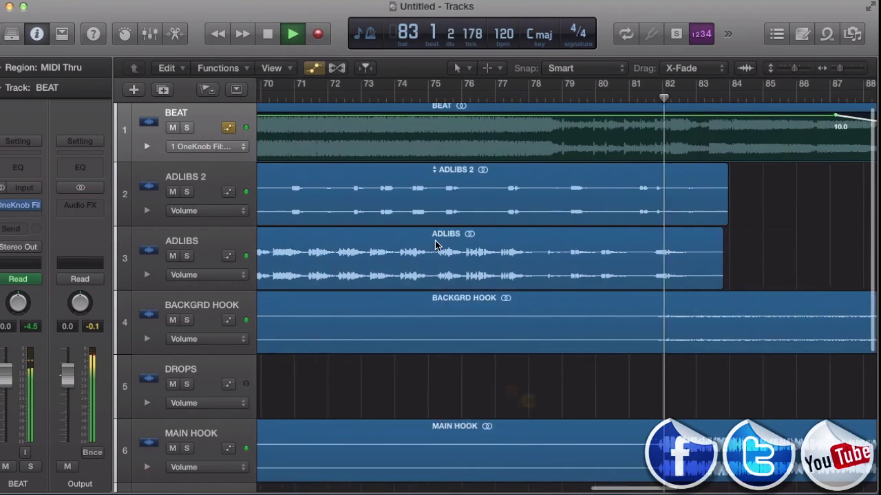
scroll(438, 246, "right", 5)
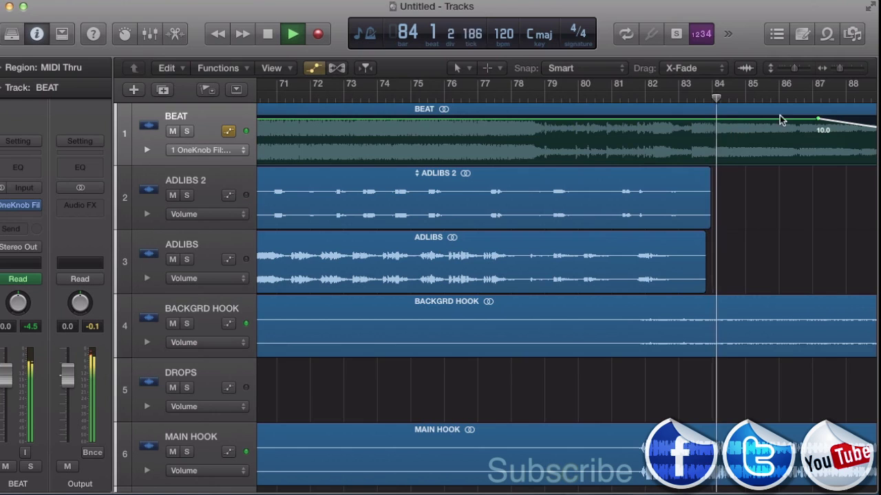
left_click_drag(819, 122, 686, 123)
scroll(699, 170, "right", 10)
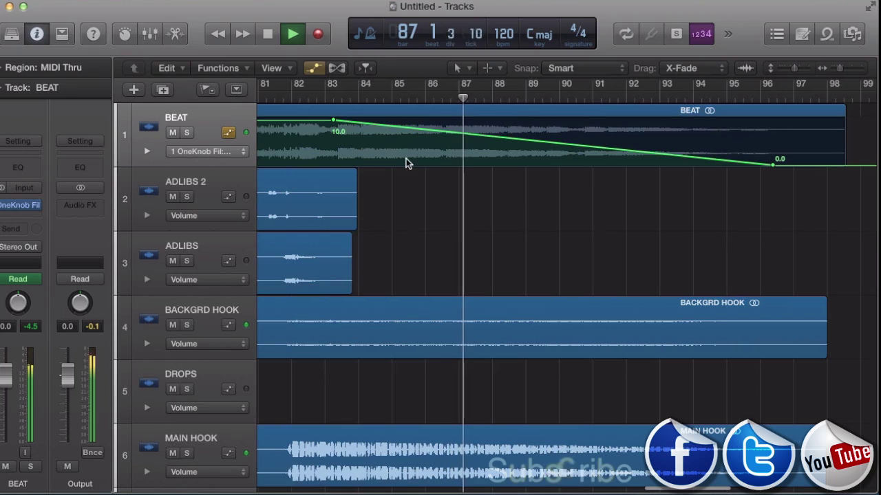
key("space")
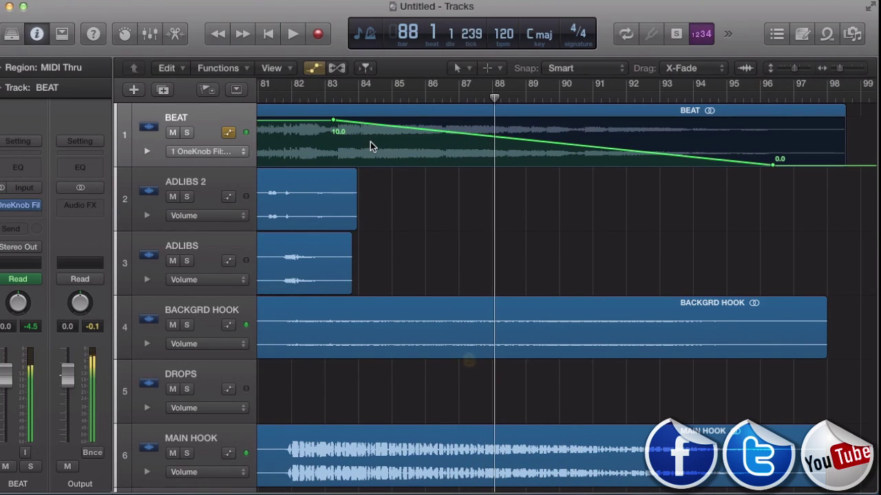
left_click(622, 1)
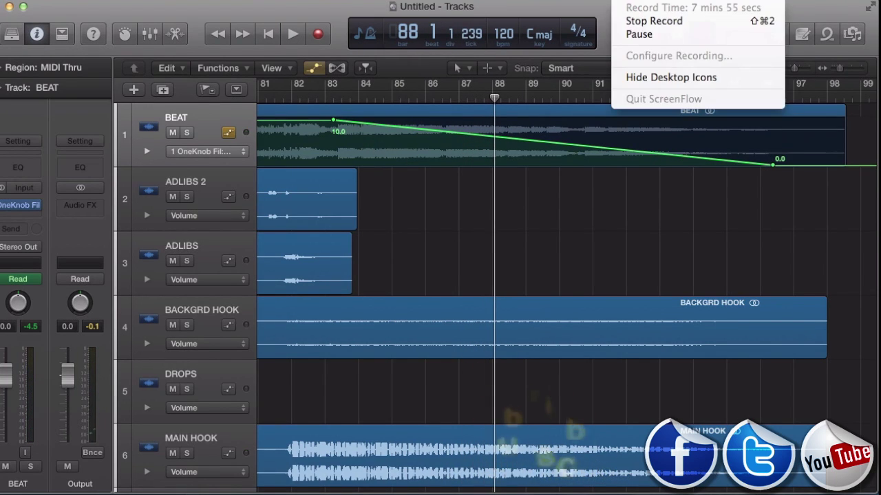
left_click(638, 34)
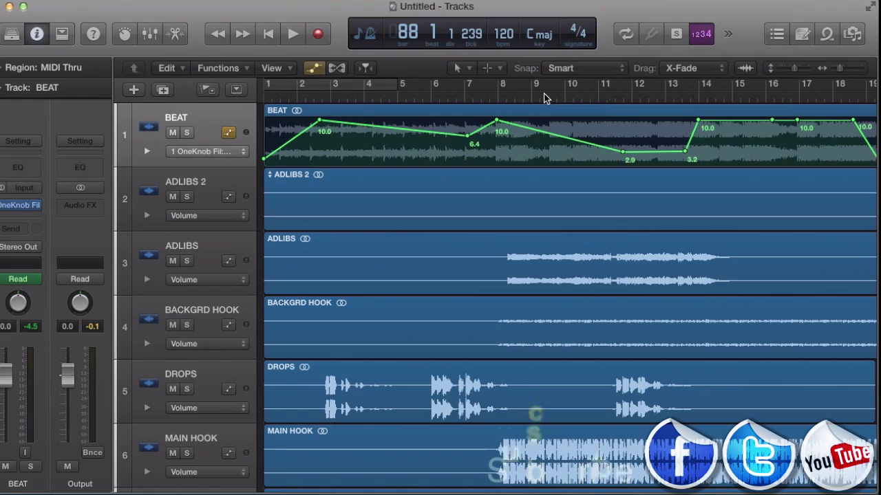
scroll(473, 179, "right", 15)
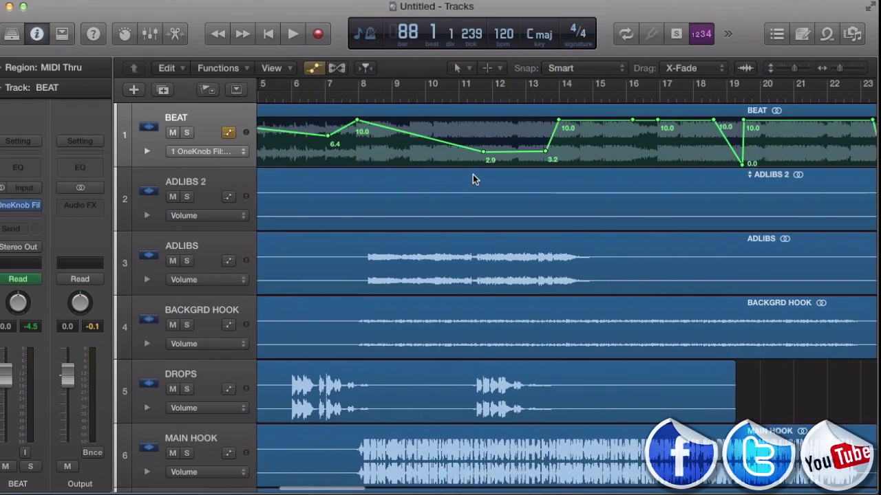
scroll(473, 179, "right", 20)
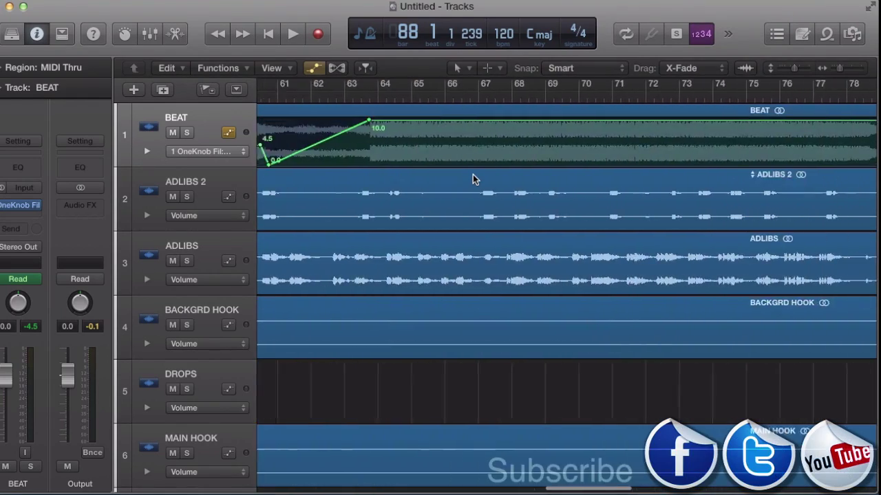
scroll(472, 179, "left", 20)
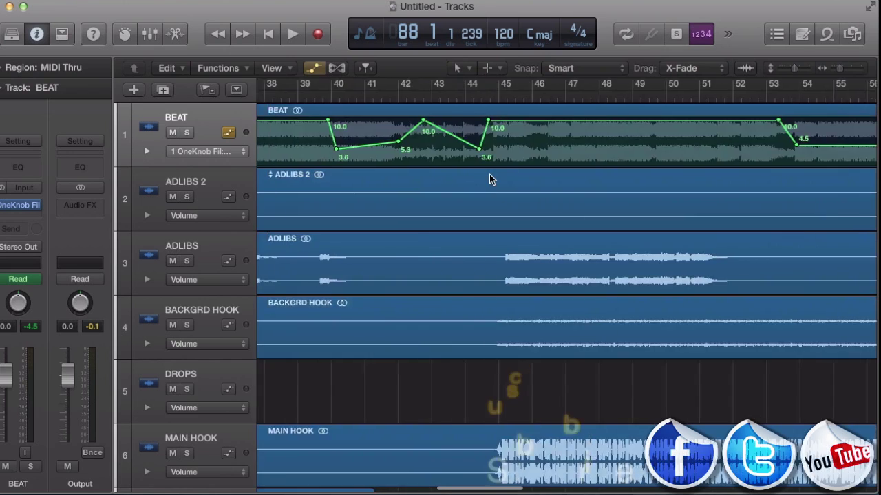
Solo the BEAT track, play its filter automation from the song start to about bar 14, and unsolo it
left_click(187, 133)
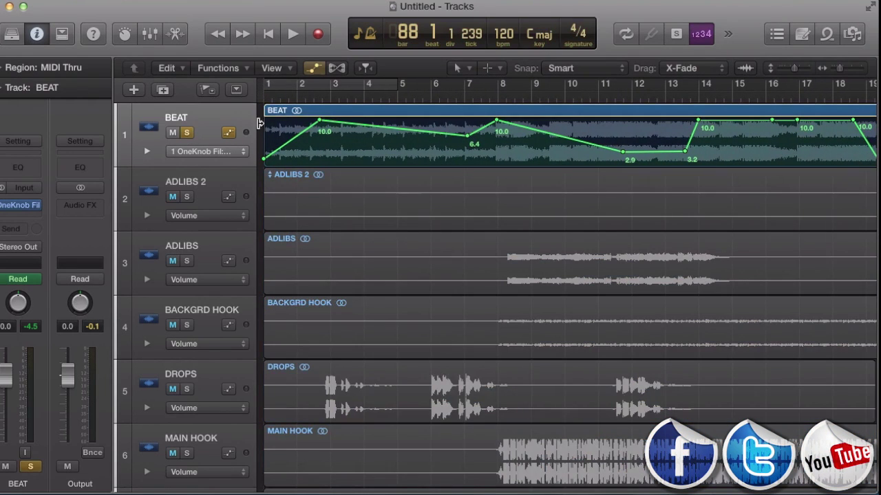
key("space")
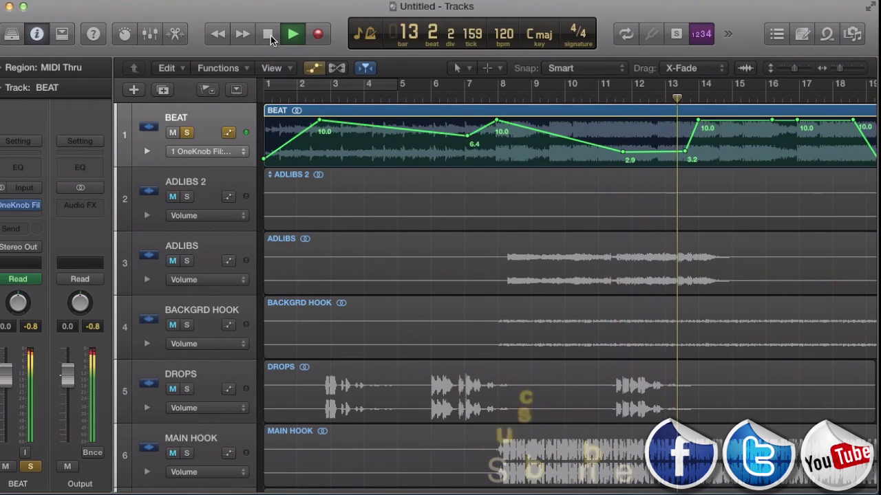
left_click(270, 36)
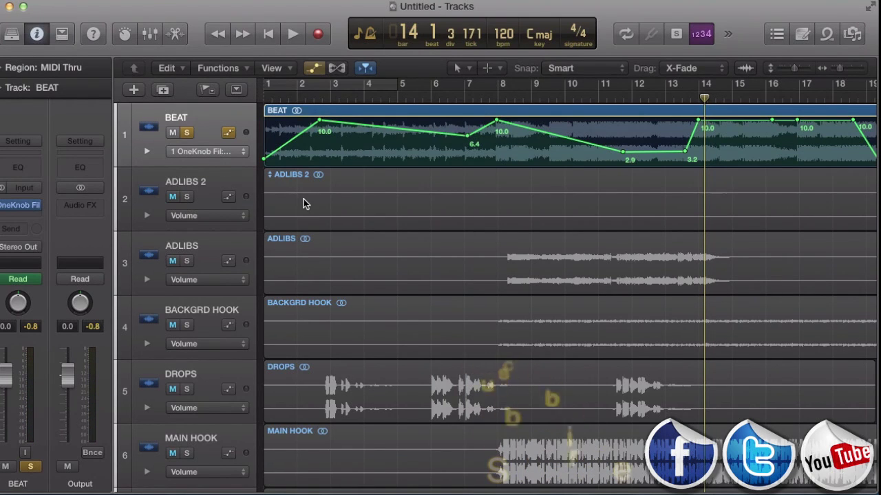
scroll(296, 200, "right", 10)
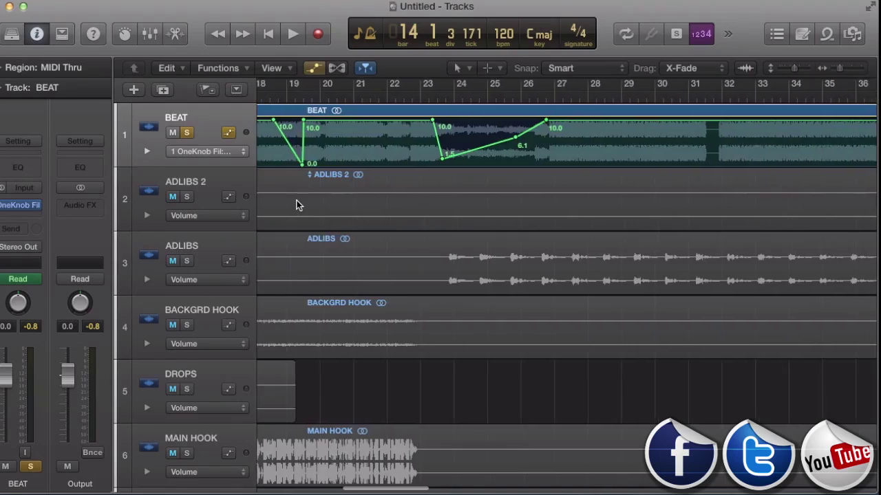
scroll(296, 200, "left", 9)
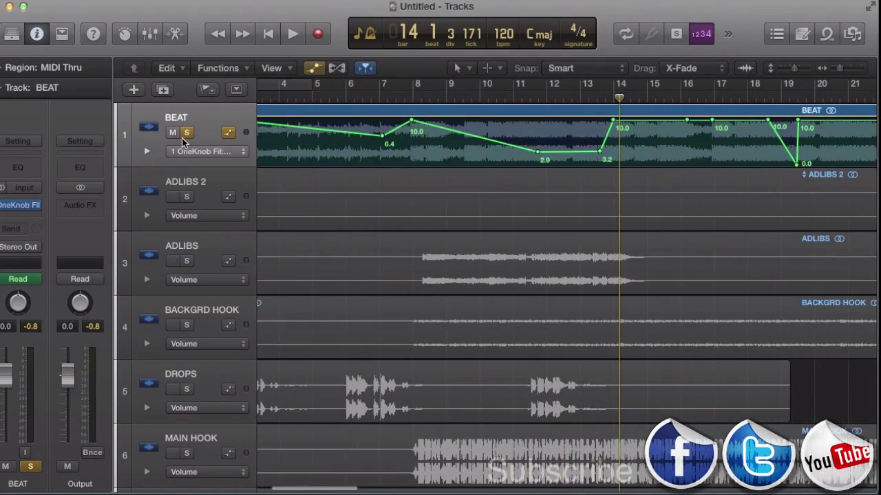
left_click(186, 134)
Reorder the tracks so MAIN HOOK sits directly below BEAT and ADLIBS directly below MAIN HOOK
scroll(310, 217, "down", 3)
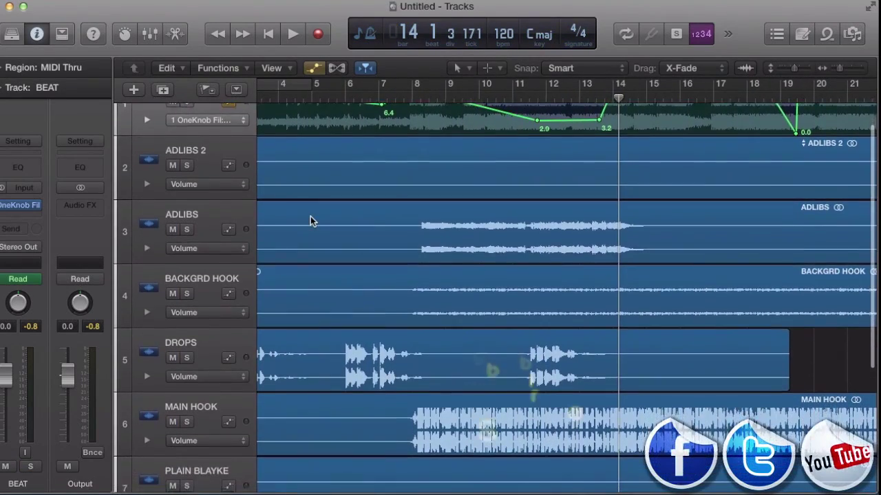
left_click_drag(217, 333, 167, 183)
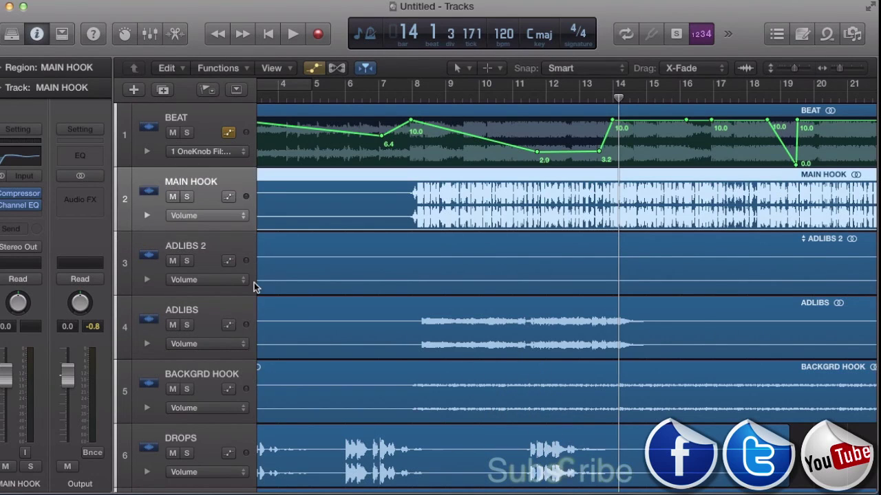
scroll(253, 288, "right", 1)
left_click_drag(196, 309, 178, 265)
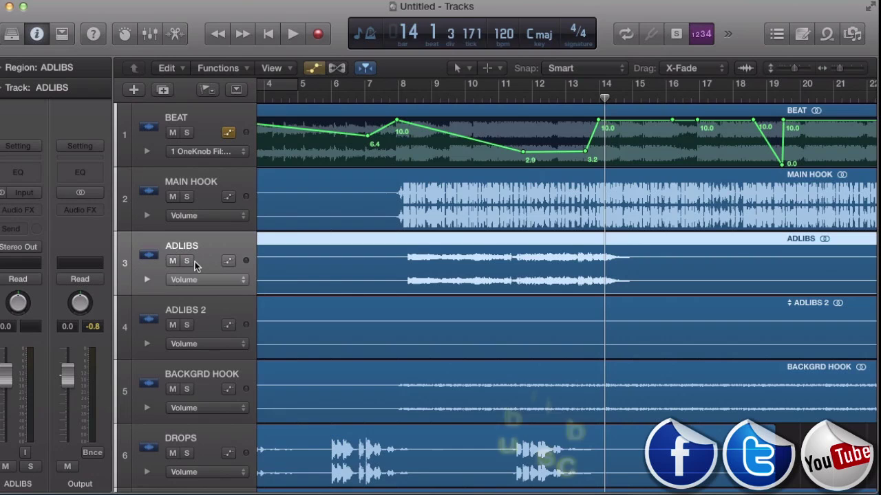
Play the ADLIBS track soloed from bar 9, add MAIN HOOK to the solo, and unsolo both tracks
left_click(187, 261)
left_click(428, 94)
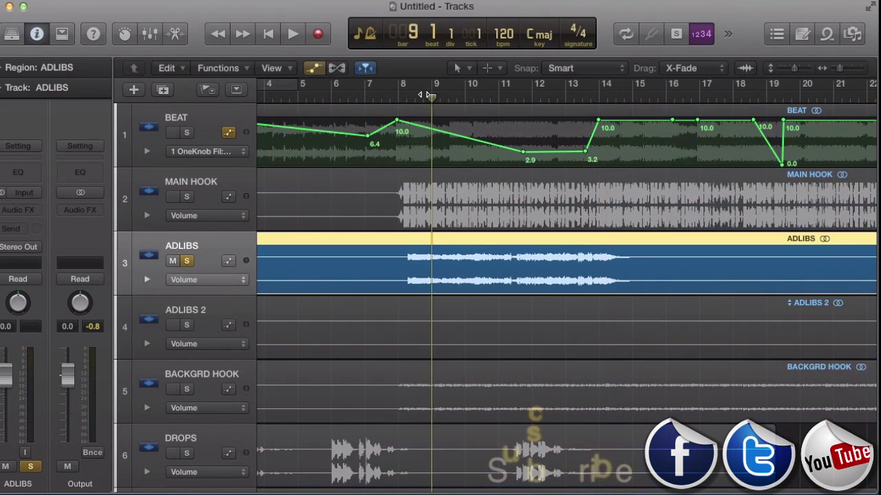
key("space")
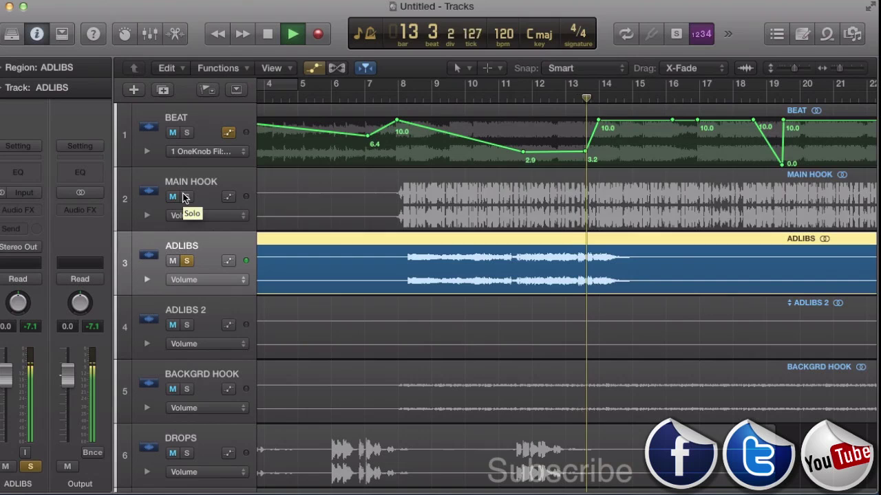
left_click(186, 197)
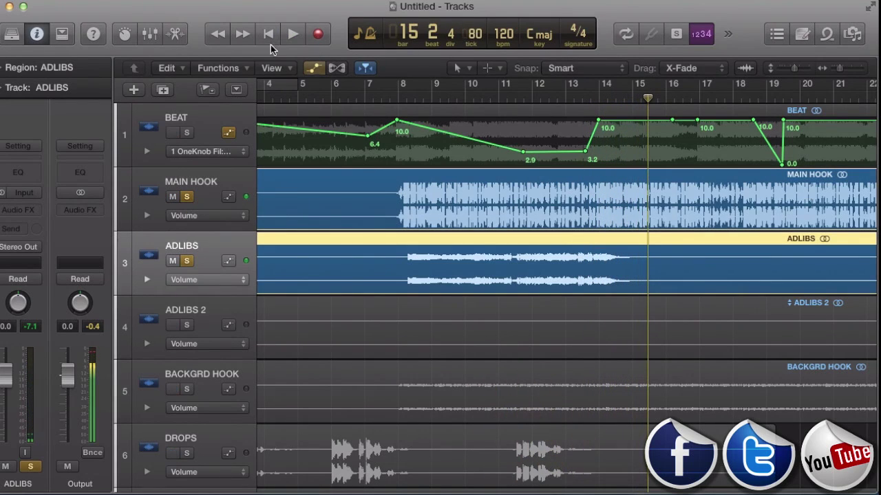
left_click(189, 263)
left_click(186, 197)
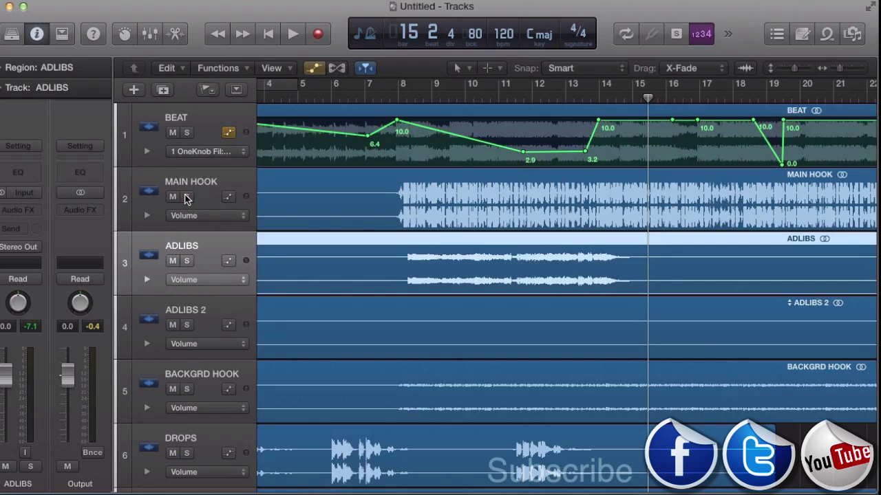
Reduce the heights of the ADLIBS and MAIN HOOK tracks so that more tracks fit in view
scroll(184, 279, "down", 3)
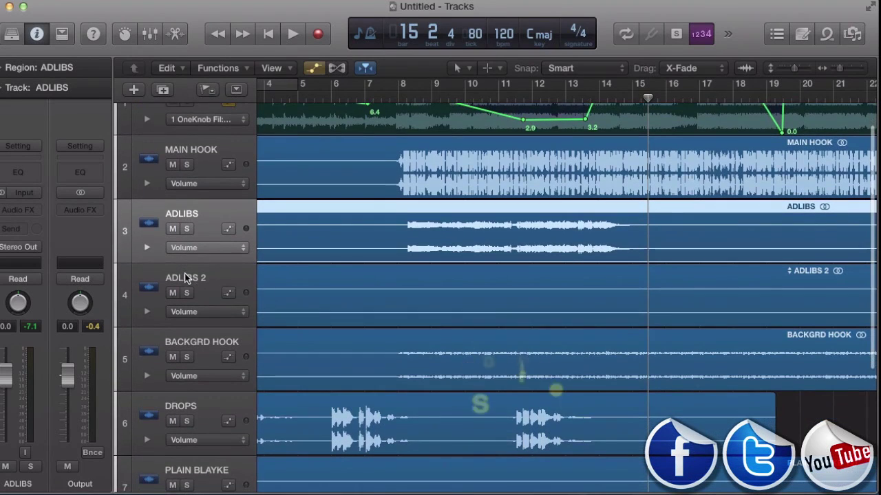
scroll(329, 268, "right", 5)
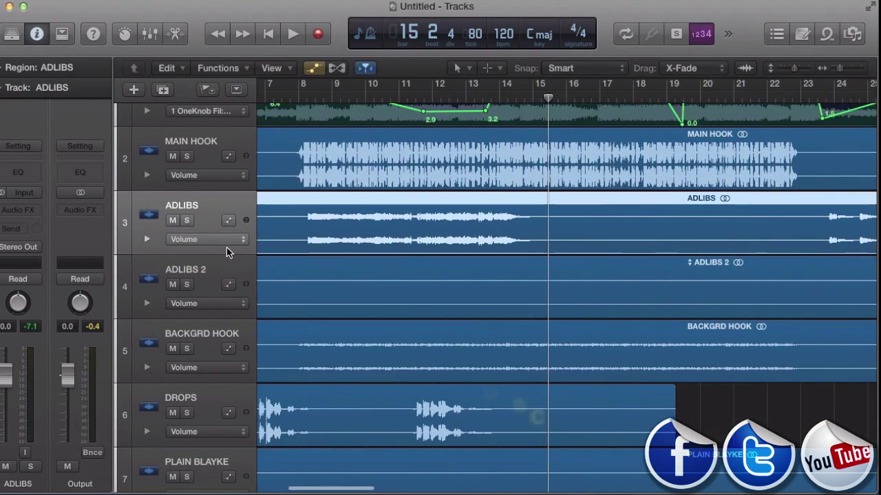
left_click_drag(227, 253, 226, 234)
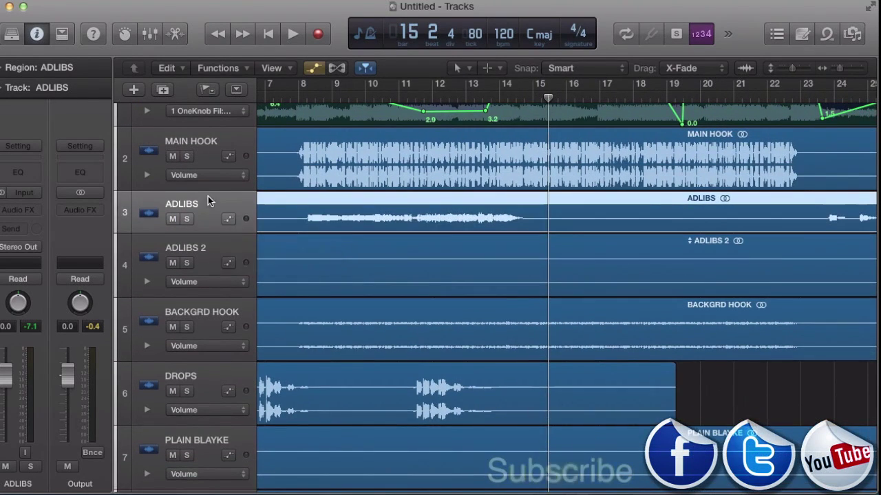
left_click_drag(210, 187, 214, 159)
scroll(346, 233, "right", 3)
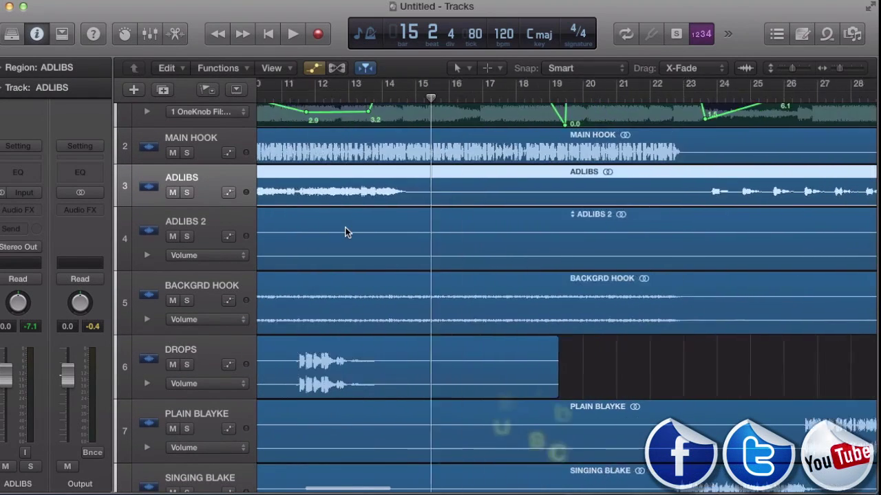
scroll(346, 232, "left", 6)
scroll(279, 258, "right", 10)
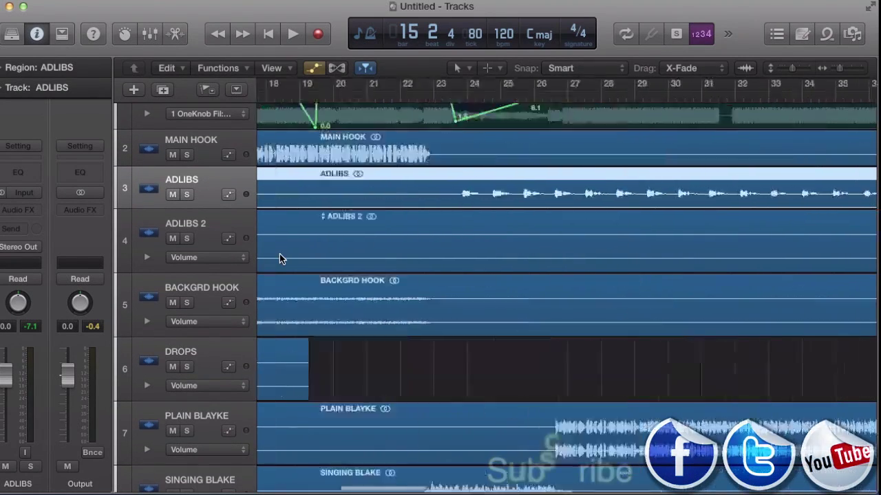
scroll(280, 258, "left", 8)
scroll(280, 258, "left", 5)
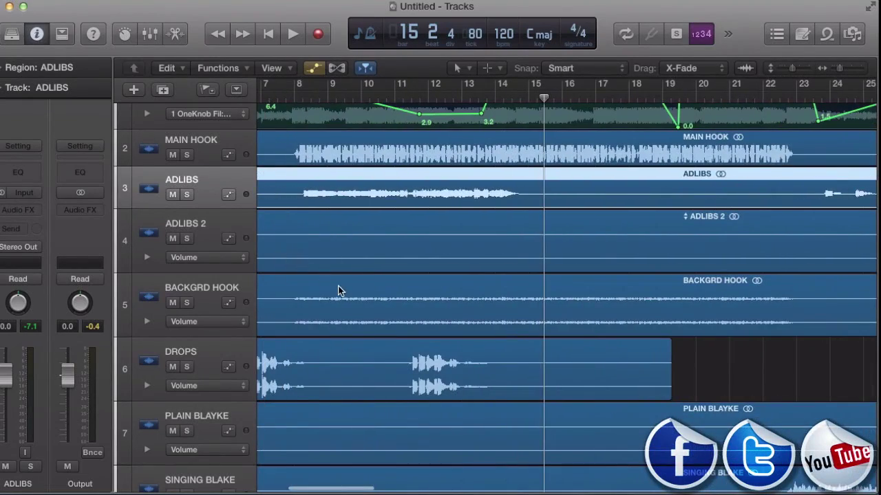
scroll(300, 282, "left", 4)
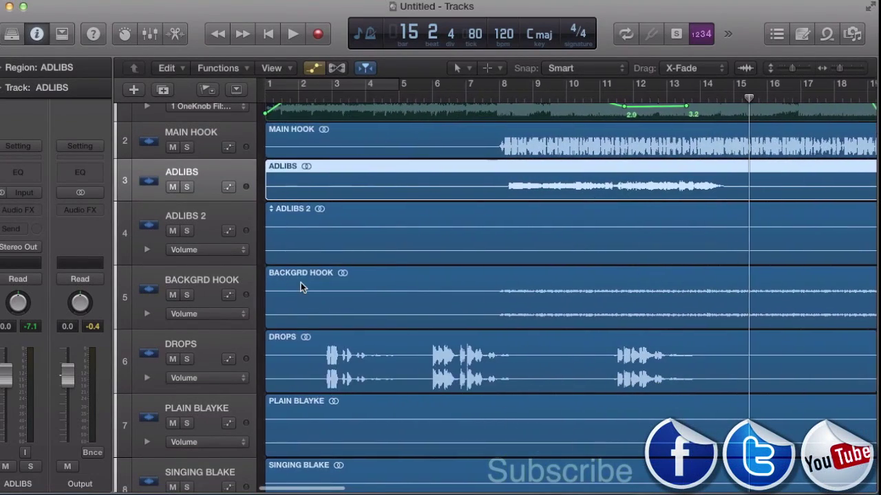
Play the whole mix from bar 2 to about the end of bar 3
left_click(306, 95)
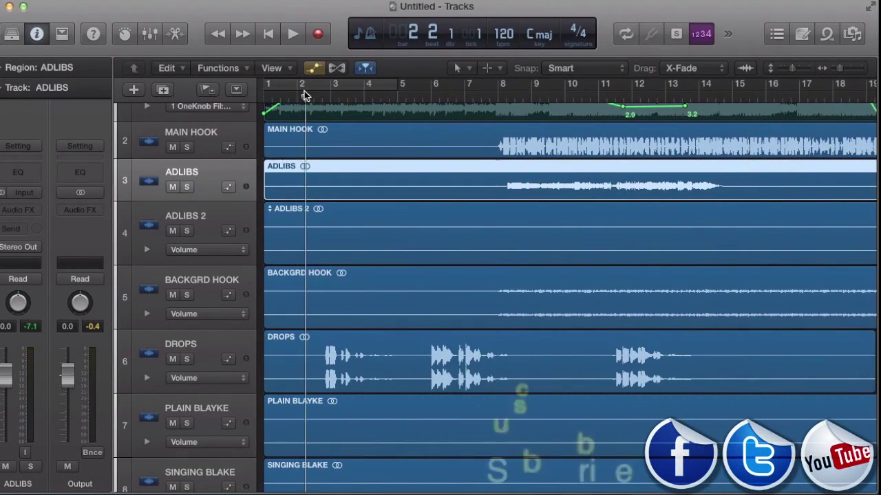
scroll(184, 313, "up", 3)
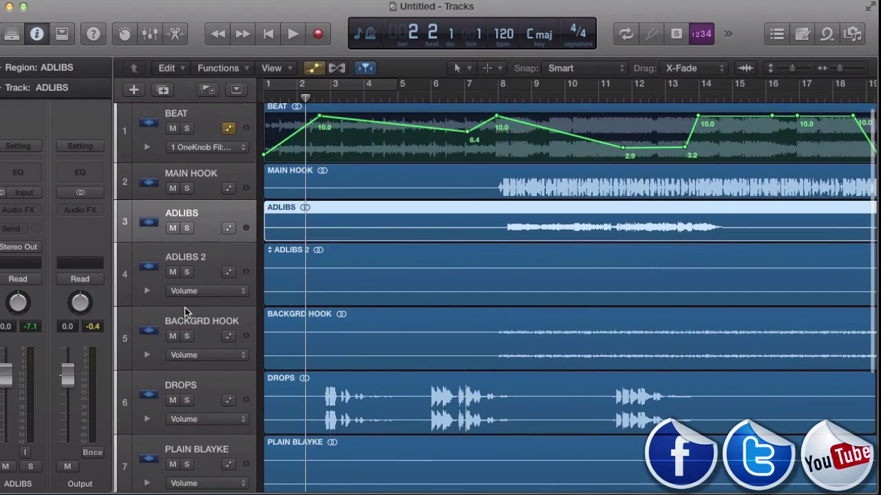
key("space")
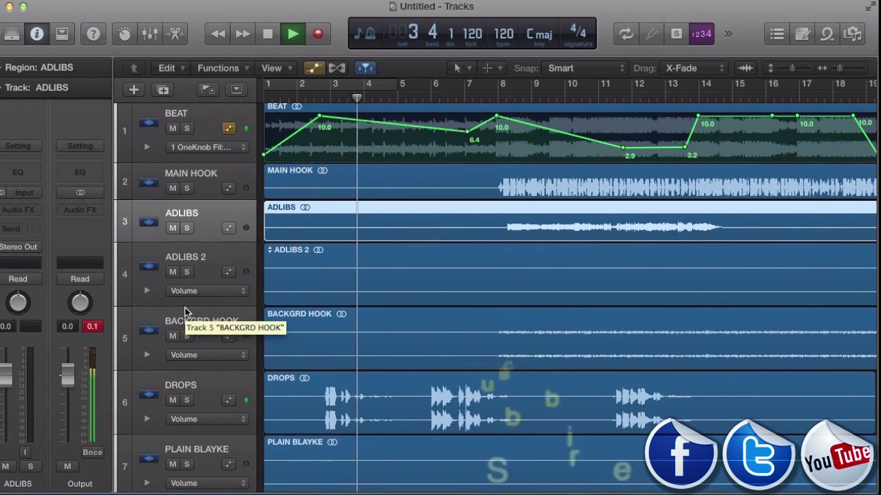
key("space")
Add a Channel EQ to the DROPS track and cut its fifth band by 24 dB at 610 Hz with a Q of 0.10
left_click(203, 383)
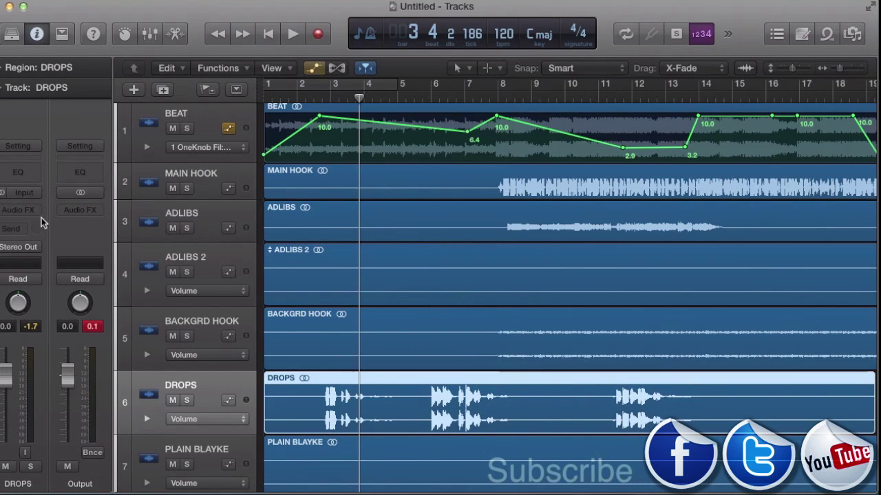
left_click(22, 170)
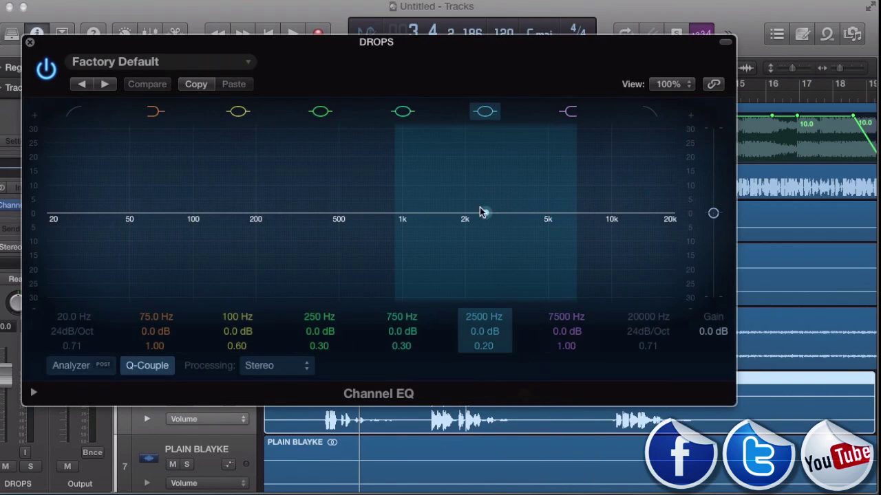
left_click_drag(363, 221, 357, 350)
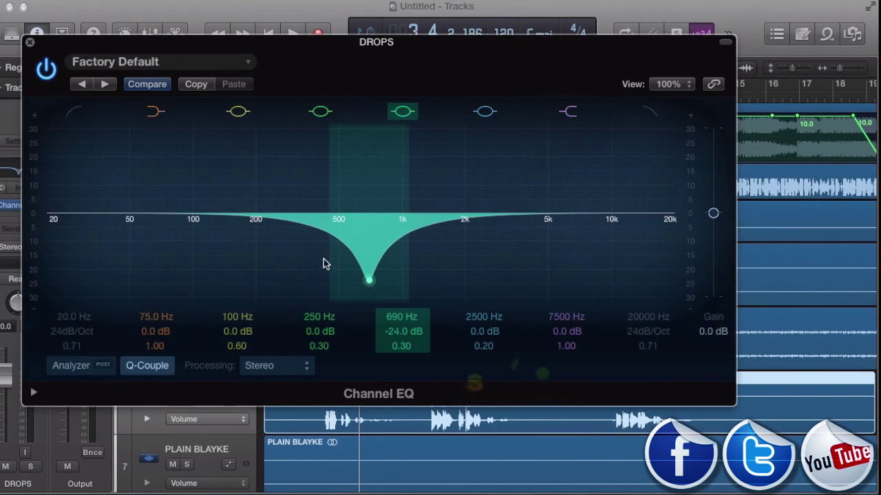
left_click_drag(367, 281, 353, 334)
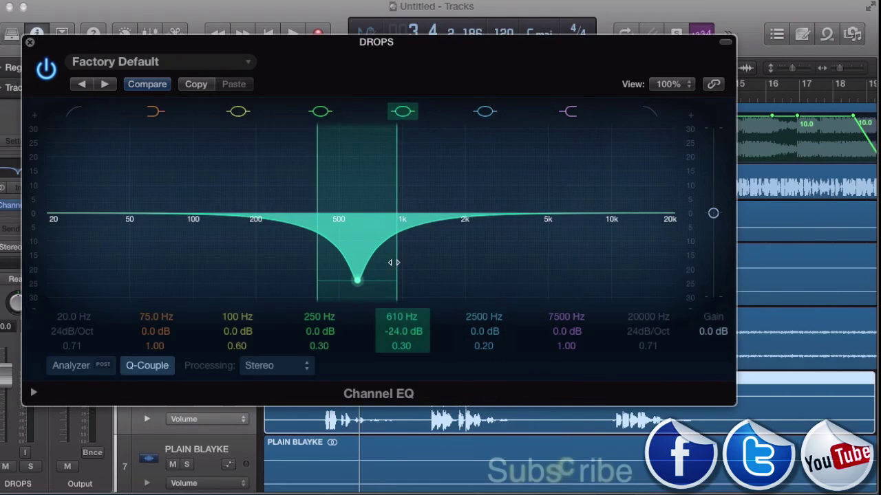
left_click_drag(393, 262, 431, 261)
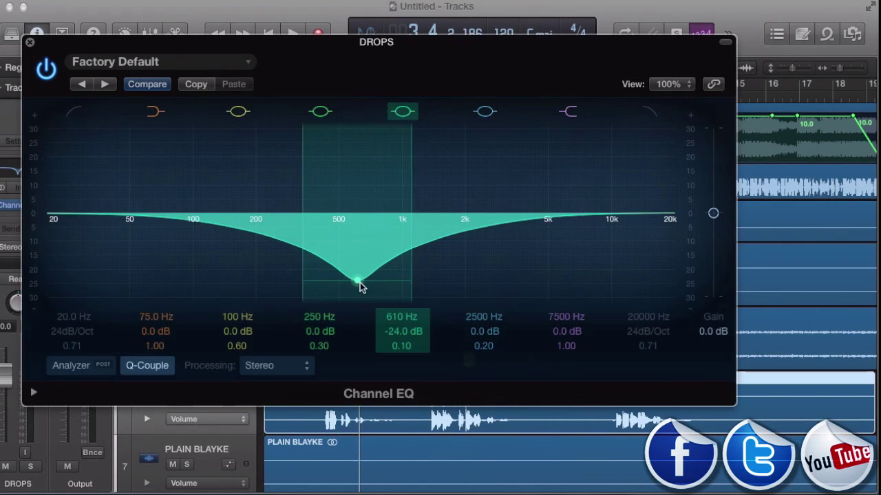
left_click(30, 42)
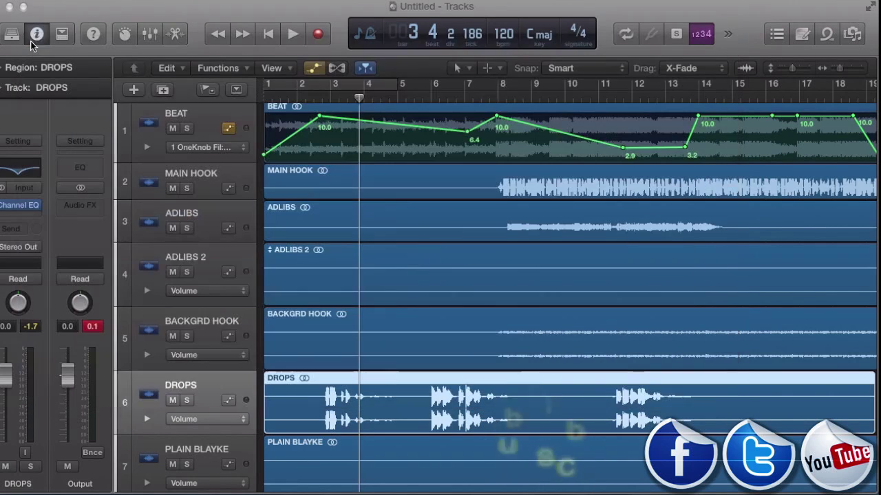
Play the mix from about bar 2 to bar 7 to hear the equalized DROPS track
left_click(311, 97)
key("space")
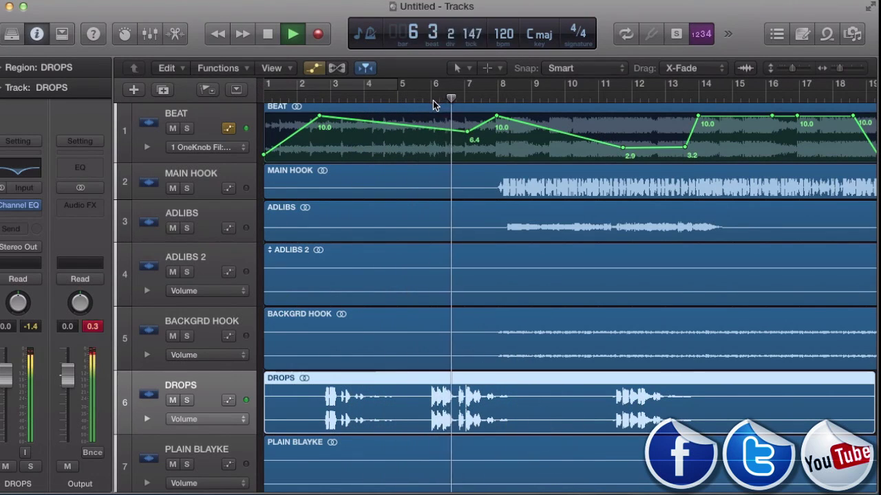
key("space")
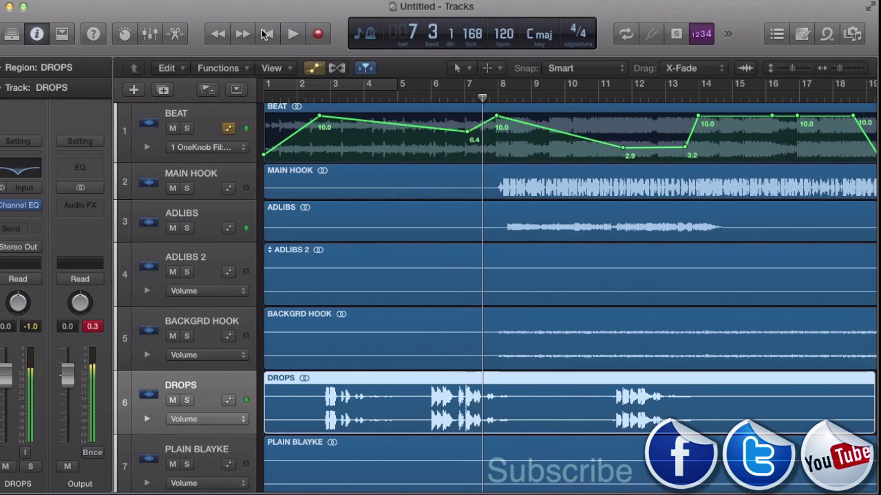
Insert a stereo Sample Delay on the DROPS track and set its left delay to 4242 samples
left_click(36, 221)
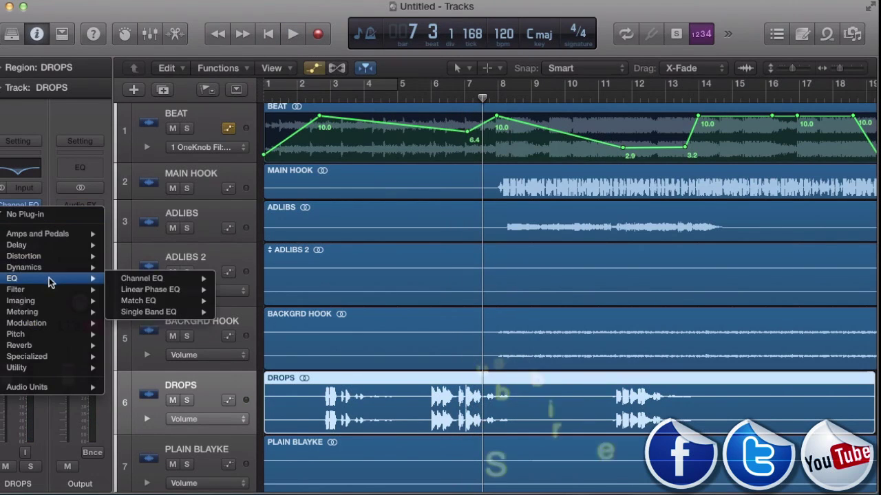
mouse_move(58, 249)
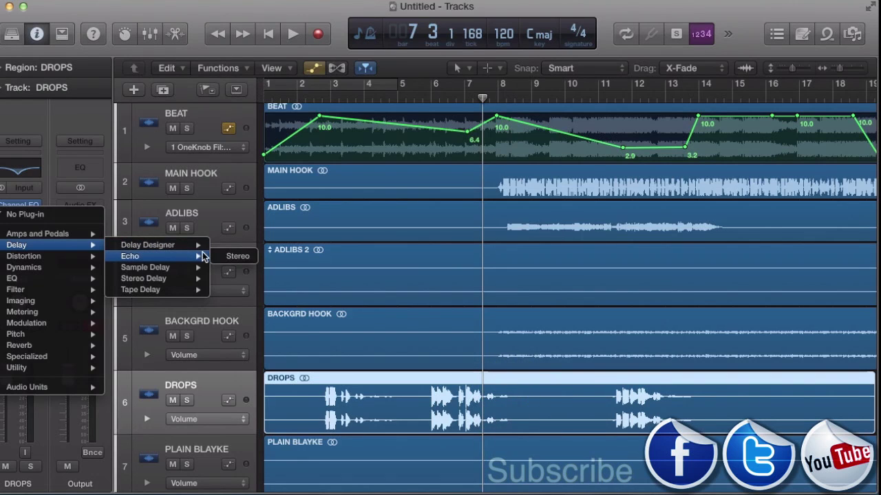
mouse_move(207, 270)
left_click(233, 267)
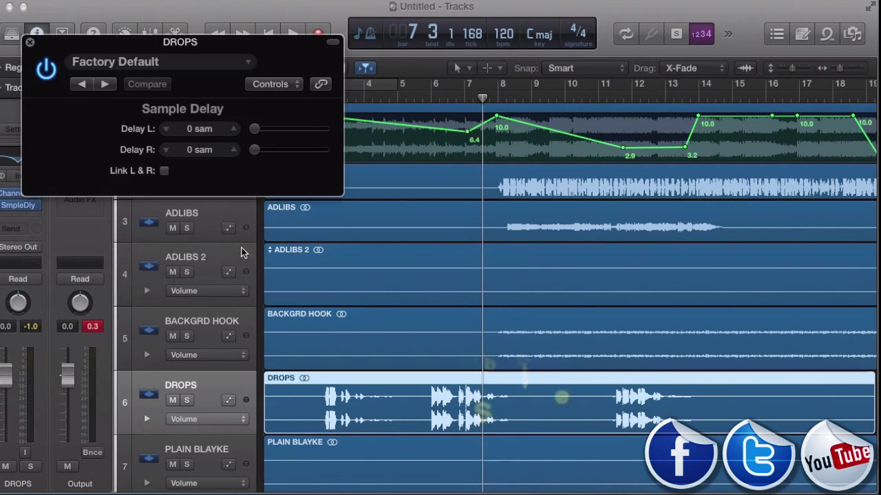
left_click_drag(254, 136, 274, 138)
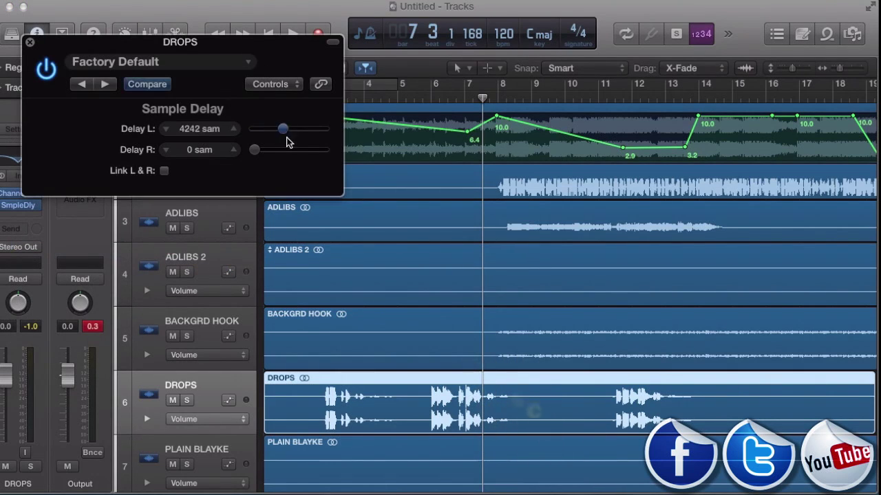
left_click(30, 42)
Play the mix from bar 2 beat 3 to about bar 8 to hear the Sample Delay on DROPS
left_click(315, 94)
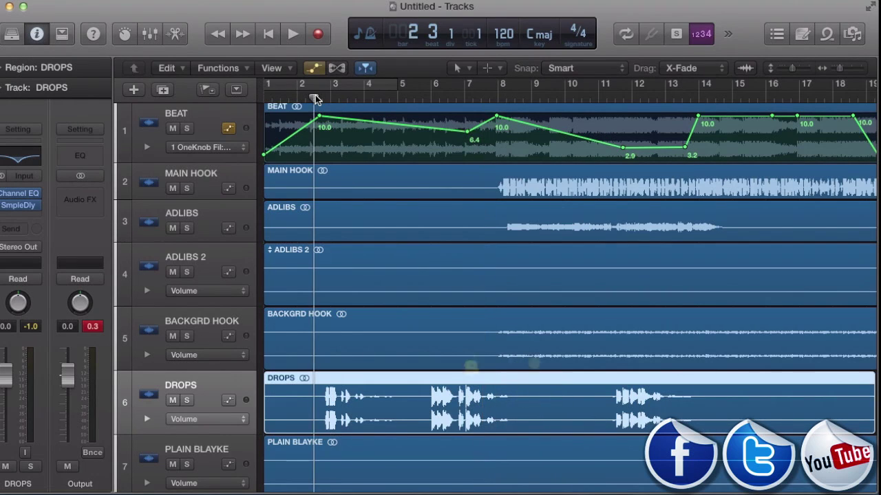
key("space")
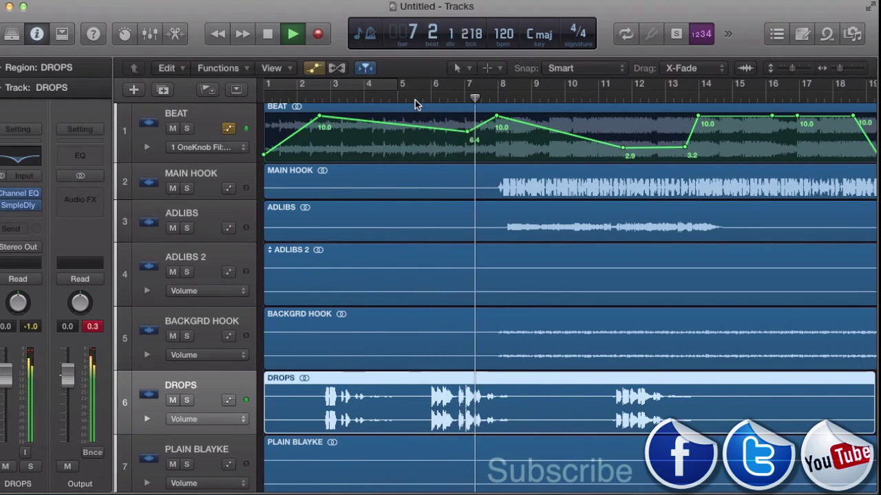
left_click(268, 36)
Insert a Stereo Delay with its Factory Default settings on the DROPS track after the Sample Delay
scroll(264, 248, "down", 2)
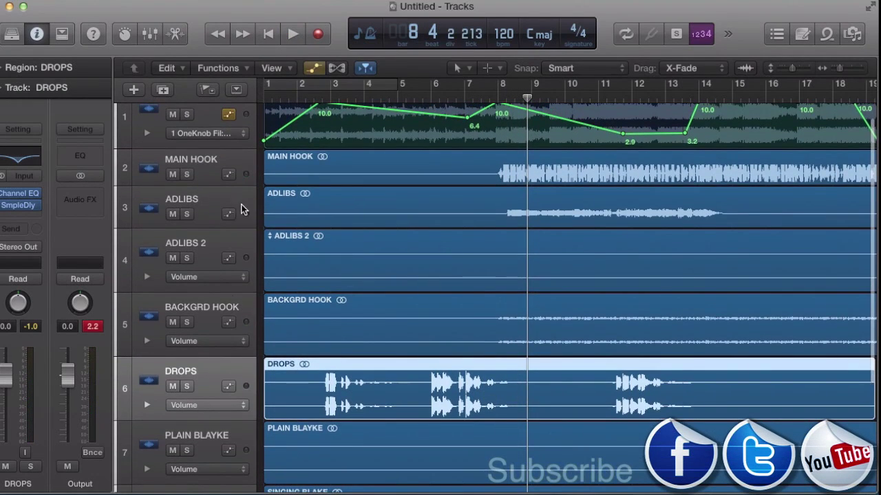
scroll(308, 266, "down", 2)
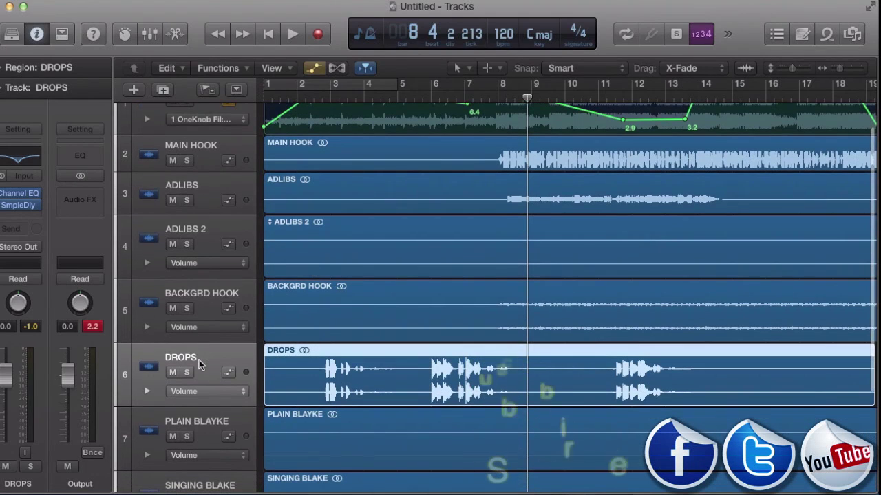
left_click(36, 217)
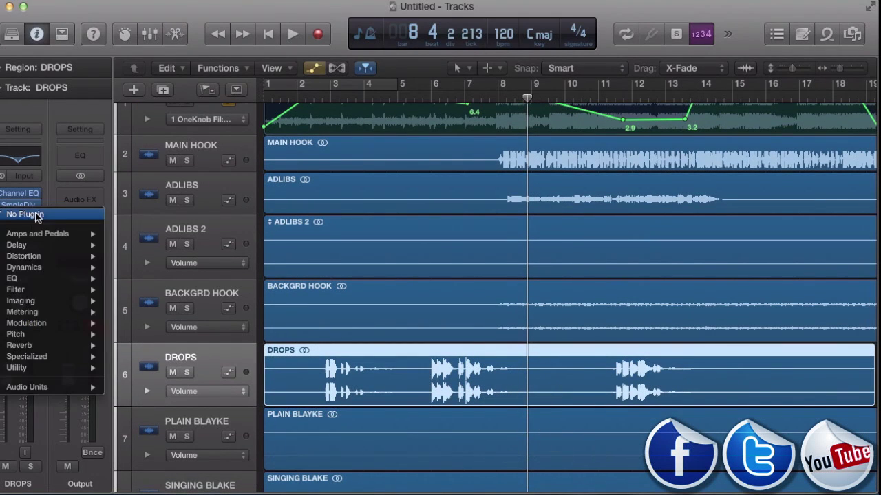
mouse_move(48, 245)
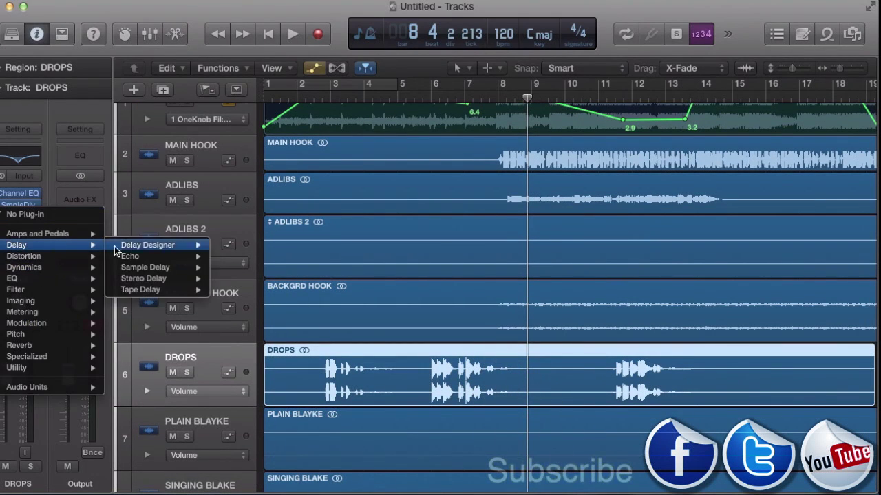
mouse_move(128, 249)
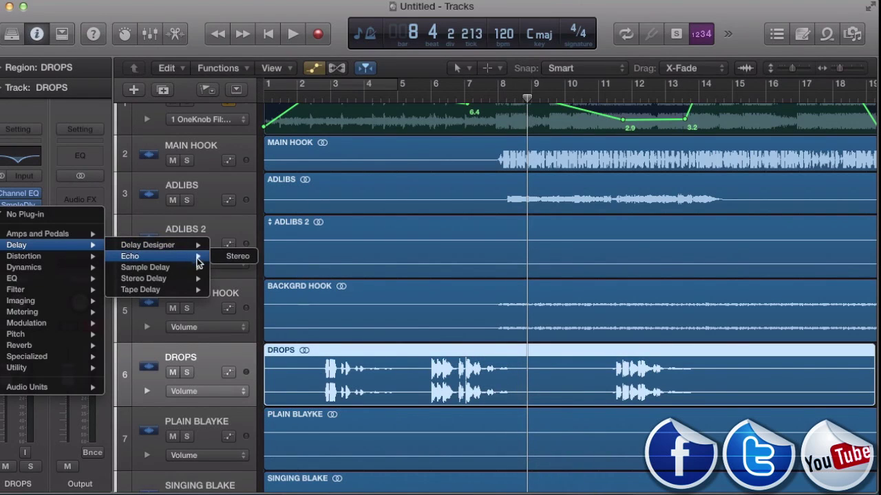
mouse_move(201, 278)
left_click(234, 279)
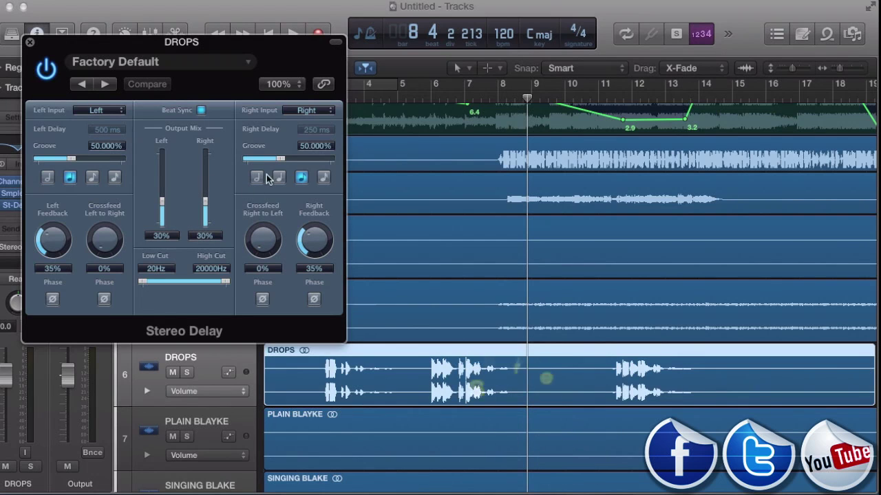
Play the mix from about bar 5 to bar 12 to hear the Stereo Delay on DROPS, closing the plug-in window
left_click(413, 98)
key("space")
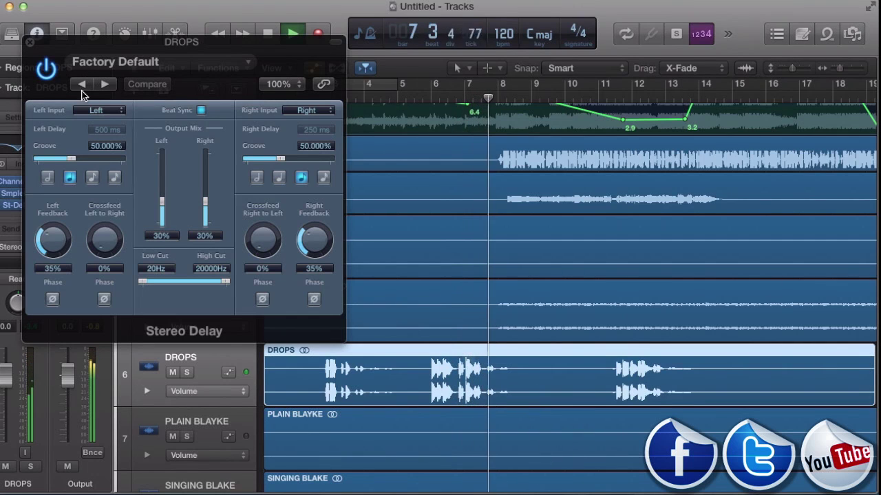
left_click(30, 43)
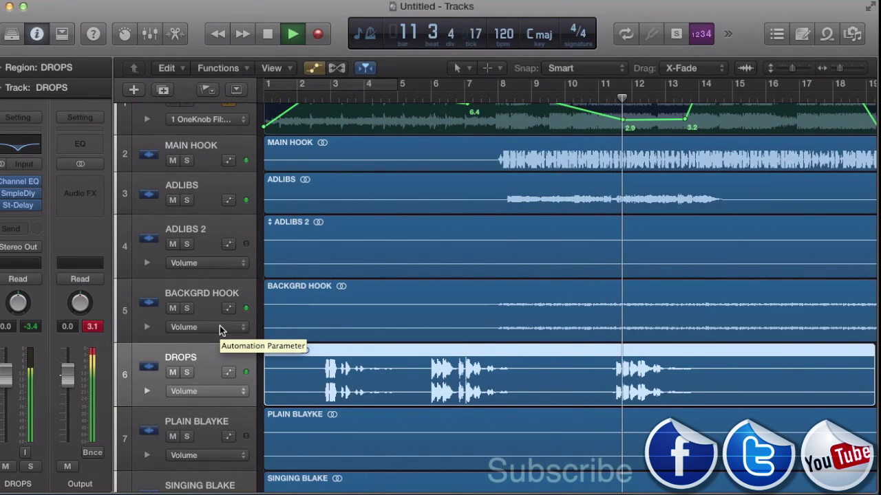
left_click(273, 38)
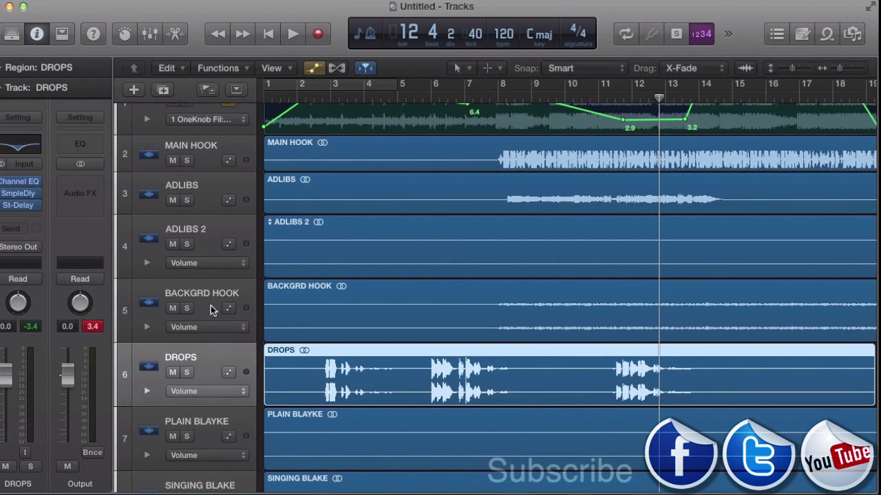
Insert a stereo Sample Delay on the MAIN HOOK track after its Compressor and Channel EQ
scroll(212, 196, "up", 1)
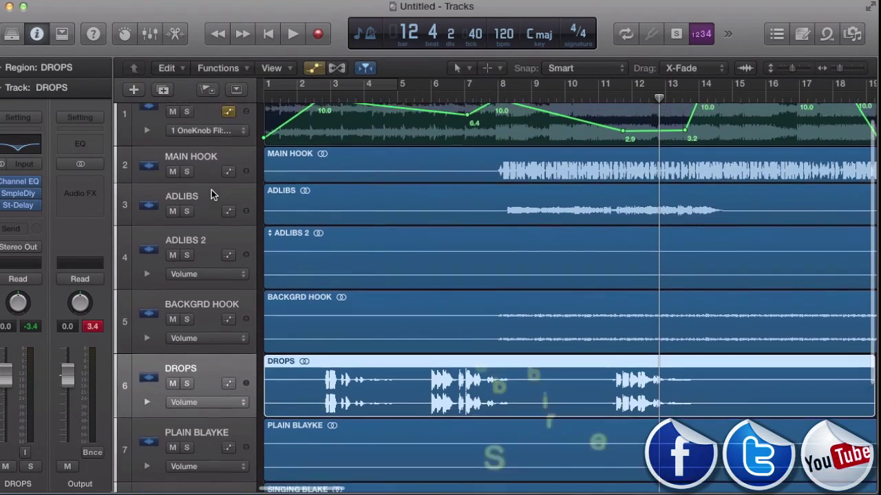
left_click(207, 169)
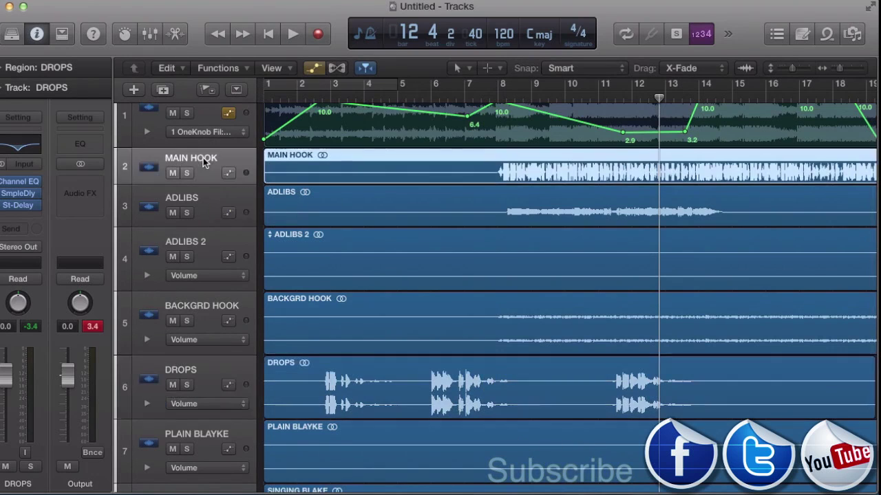
left_click(38, 216)
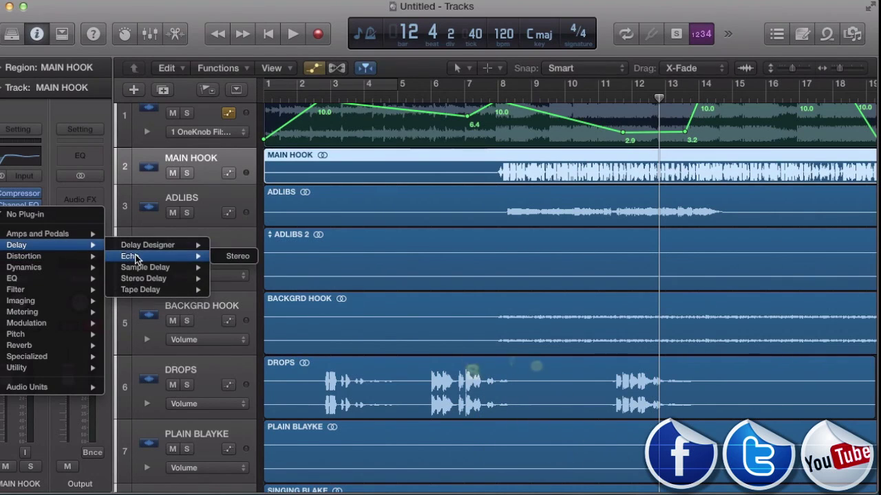
mouse_move(139, 266)
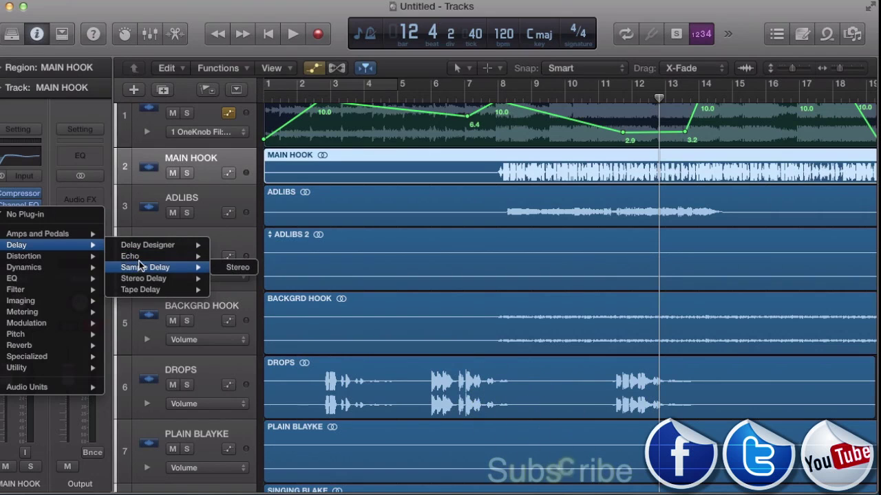
left_click(234, 268)
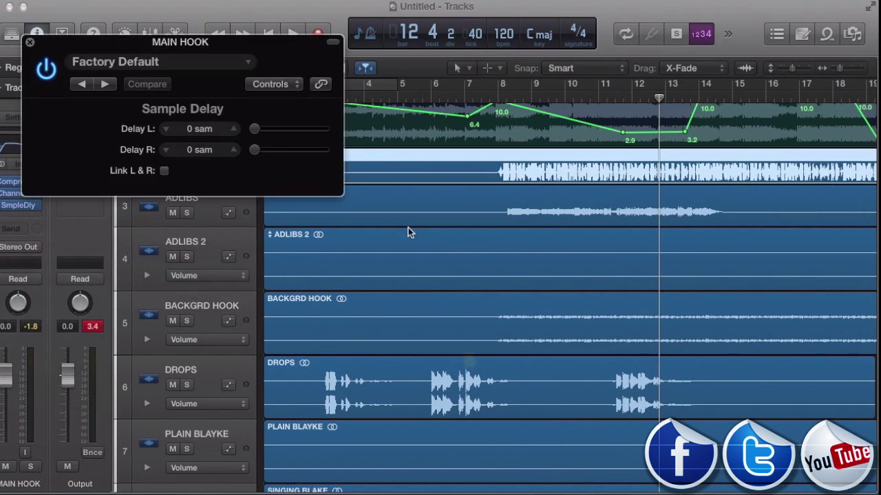
Set MAIN HOOK's left sample delay to 808 samples during playback from about bar 7, and listen through to bar 19
left_click(473, 89)
left_click(475, 89)
key("space")
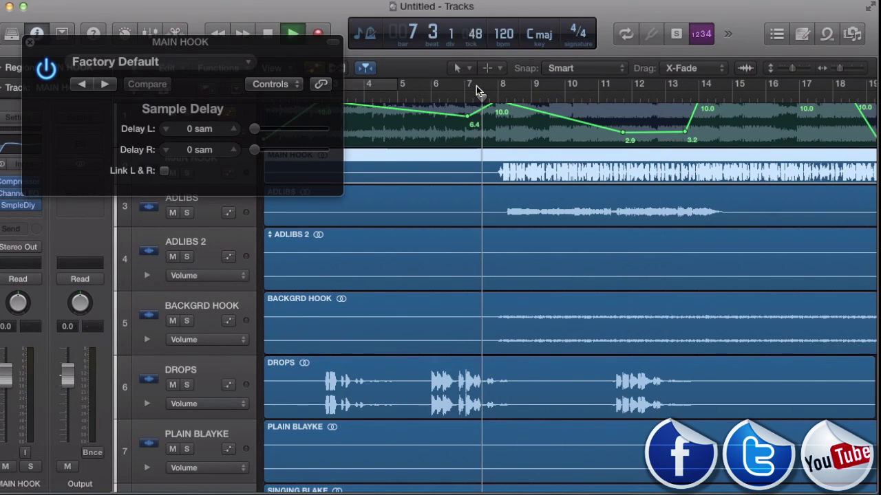
mouse_move(254, 130)
left_mouse_down()
mouse_move(282, 133)
mouse_move(260, 130)
left_mouse_up()
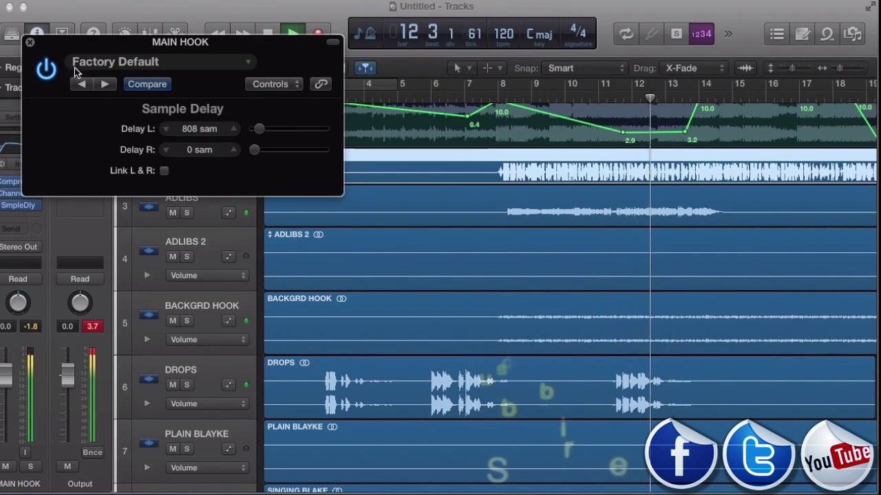
left_click(29, 44)
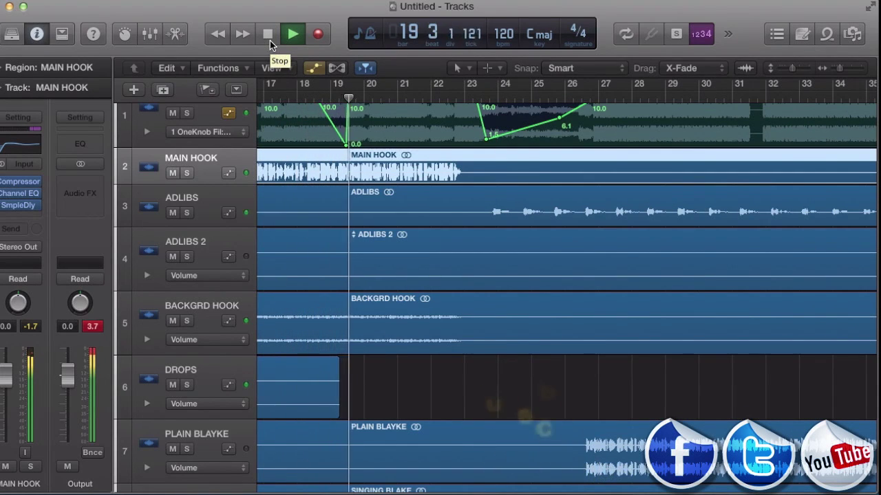
scroll(298, 197, "down", 1)
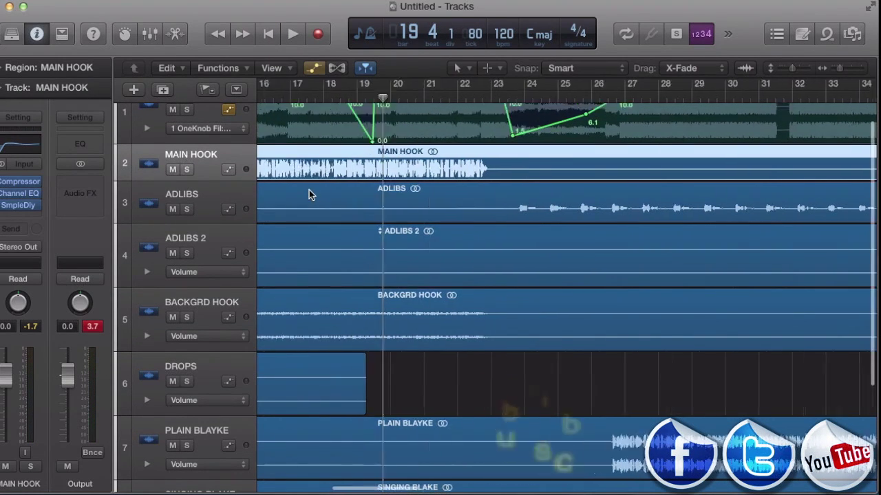
Solo the MAIN HOOK track and play it from bar 8
scroll(309, 193, "left", 10)
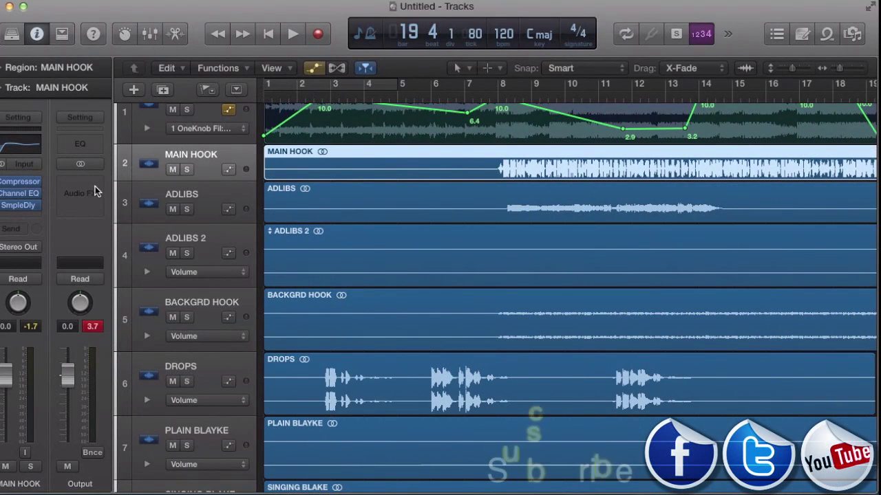
left_click(185, 170)
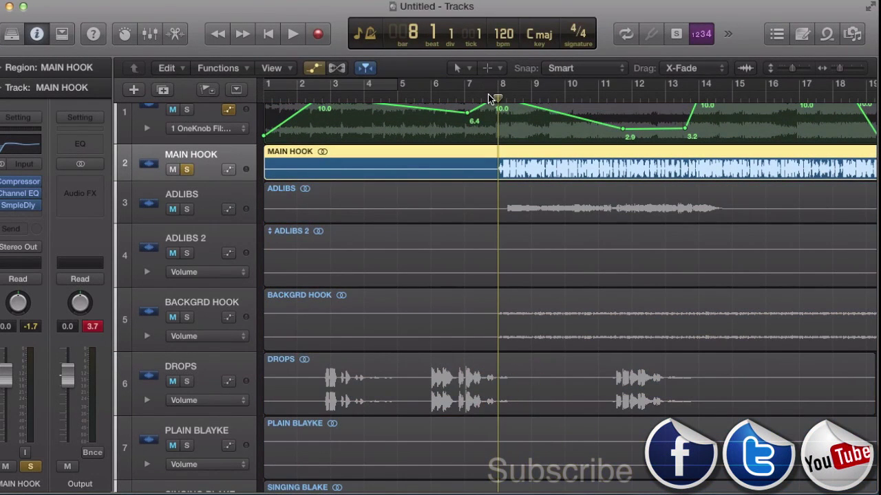
key("space")
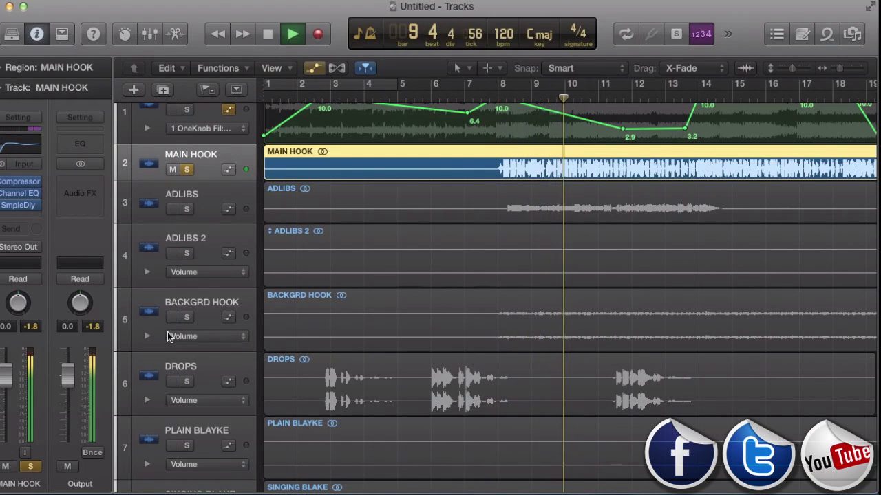
Insert a Stereo Delay on the MAIN HOOK track after its Sample Delay during playback
left_click(27, 215)
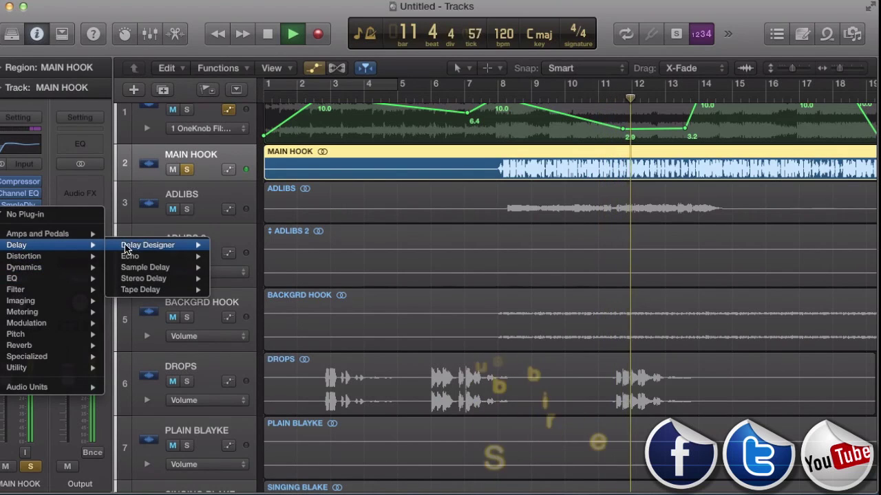
mouse_move(154, 271)
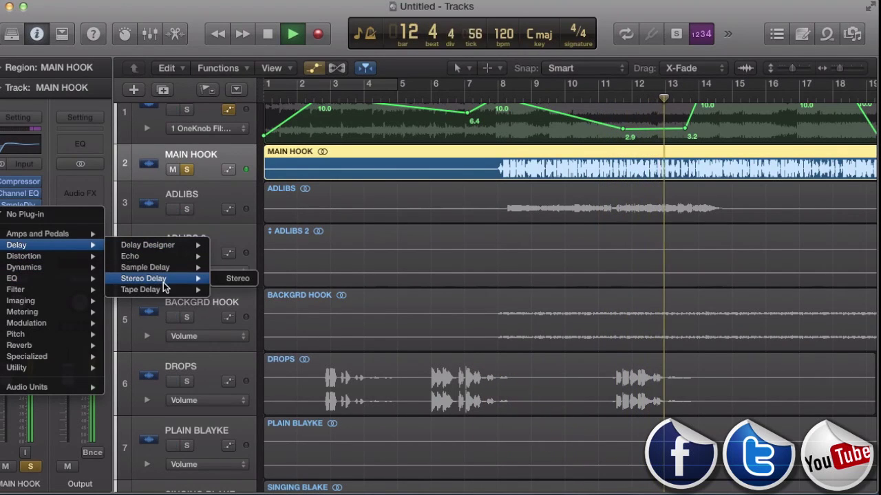
left_click(232, 278)
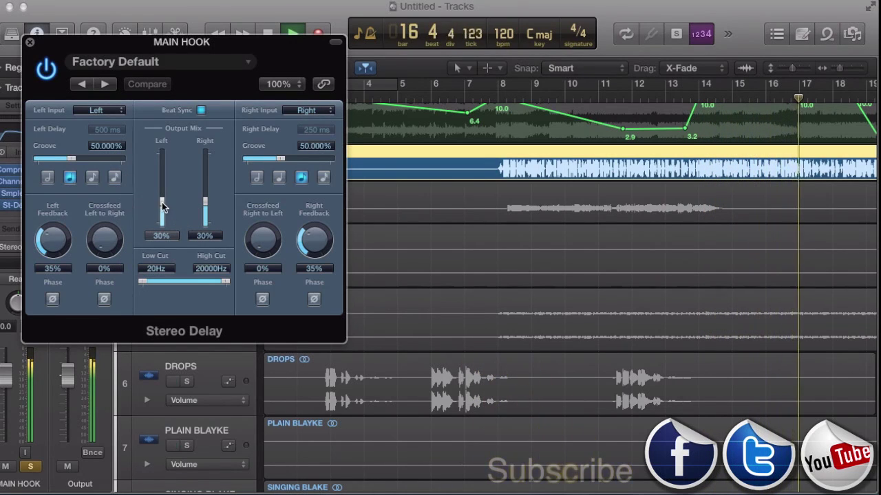
Lower the Stereo Delay's left output mix to 16%, set its right delay to a quarter note, and close the plug-in window
left_click_drag(162, 203, 162, 216)
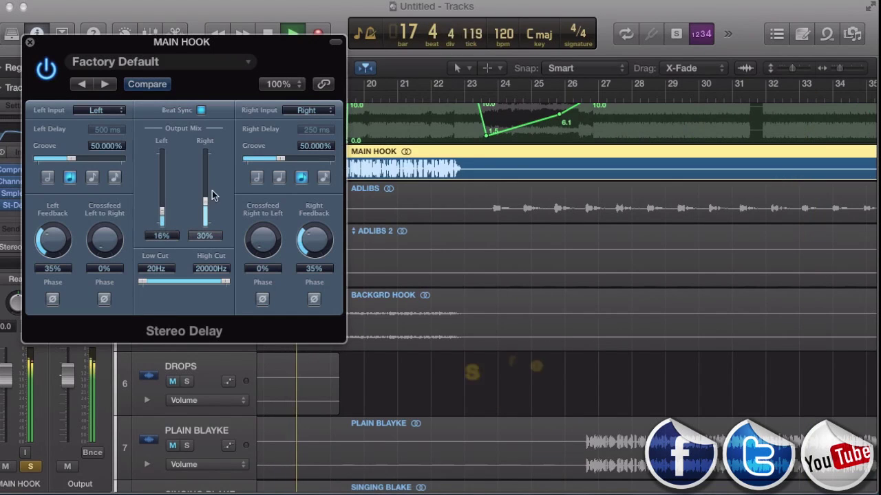
left_click(178, 62)
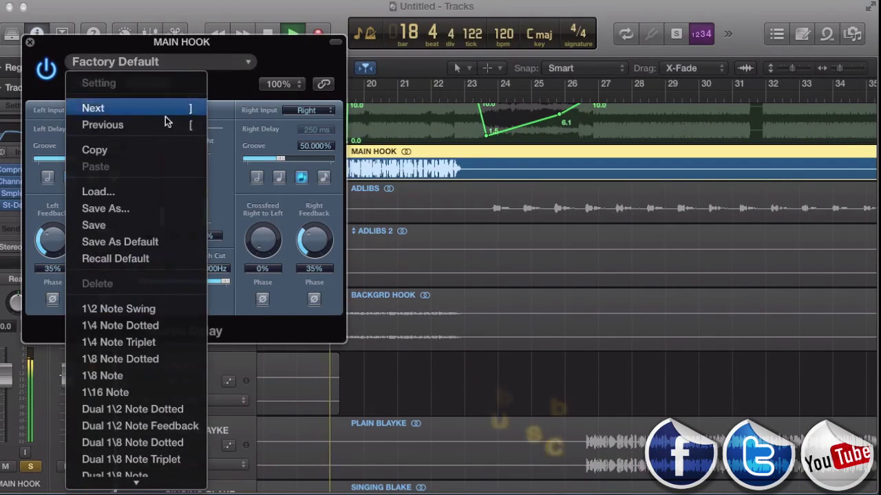
left_click(238, 115)
left_click(278, 177)
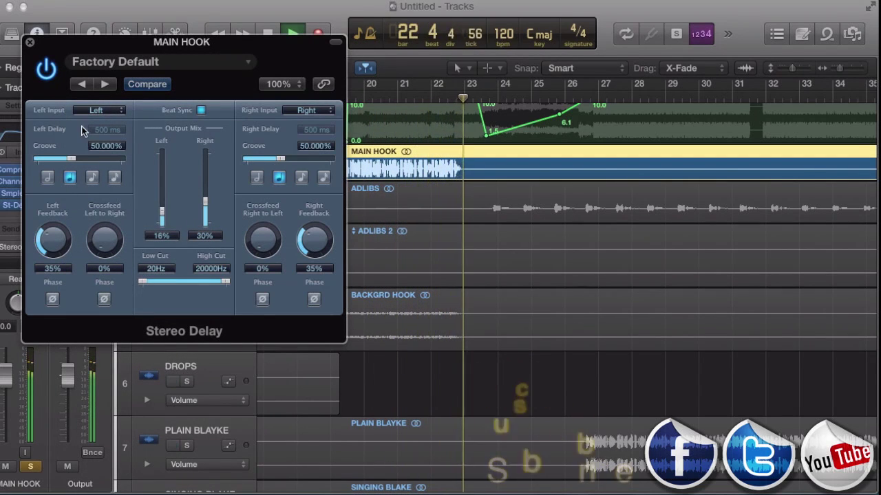
left_click(30, 44)
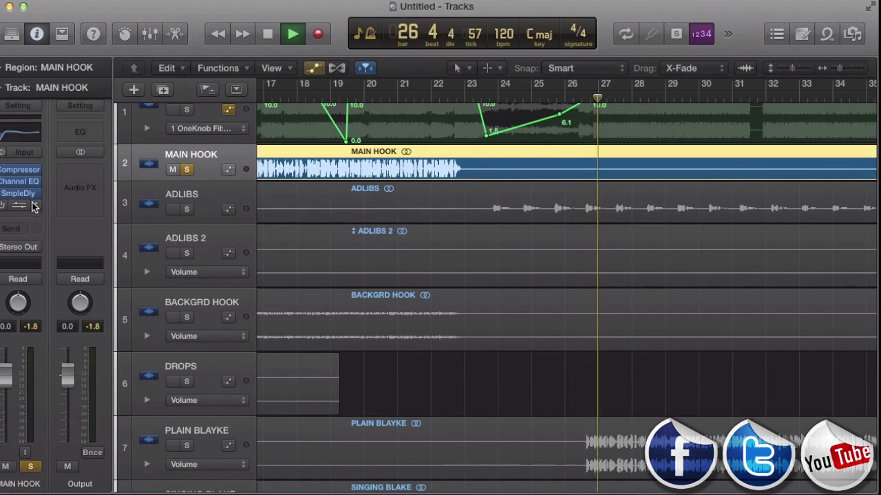
Replace the Stereo Delay on the MAIN HOOK track with a stereo Echo
scroll(315, 172, "left", 10)
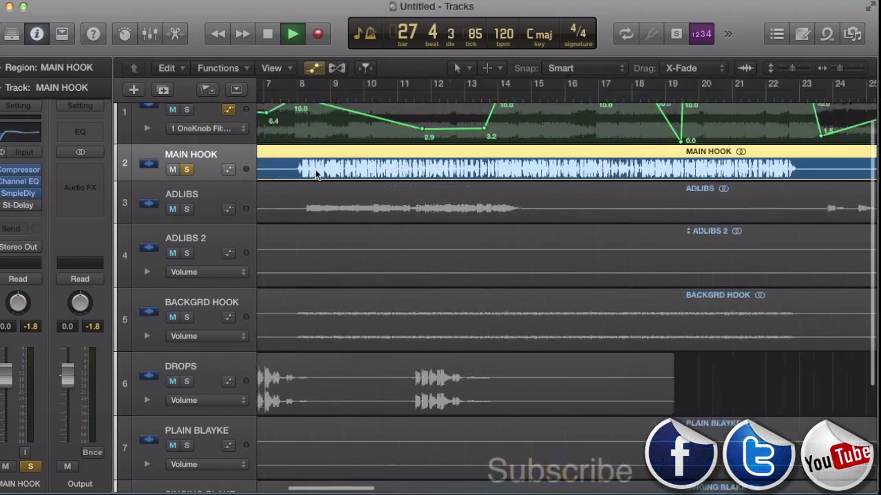
left_click(29, 206)
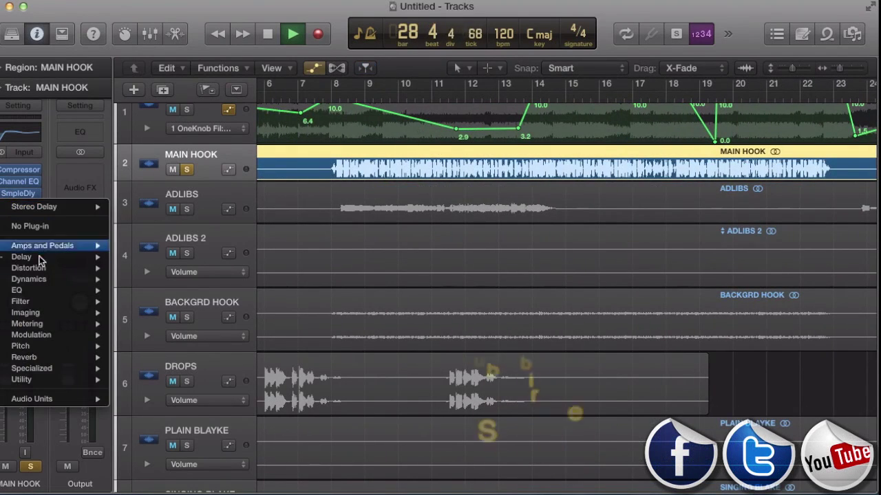
mouse_move(44, 260)
mouse_move(155, 265)
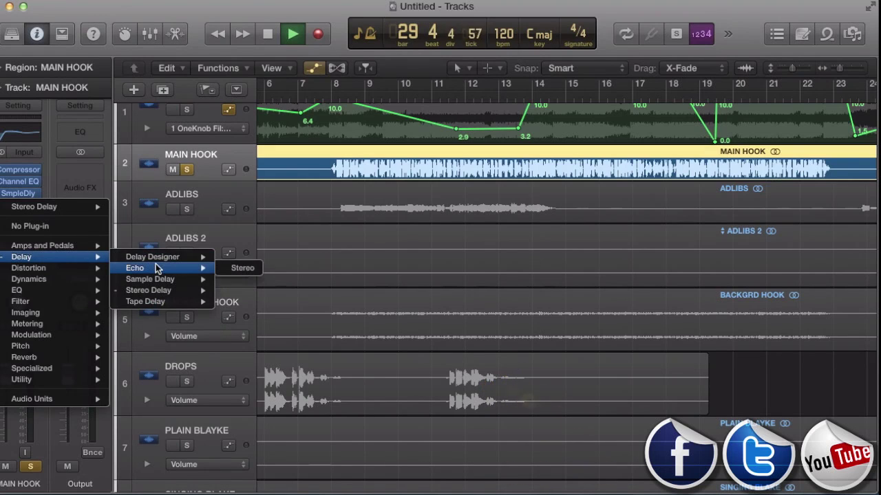
left_click(222, 269)
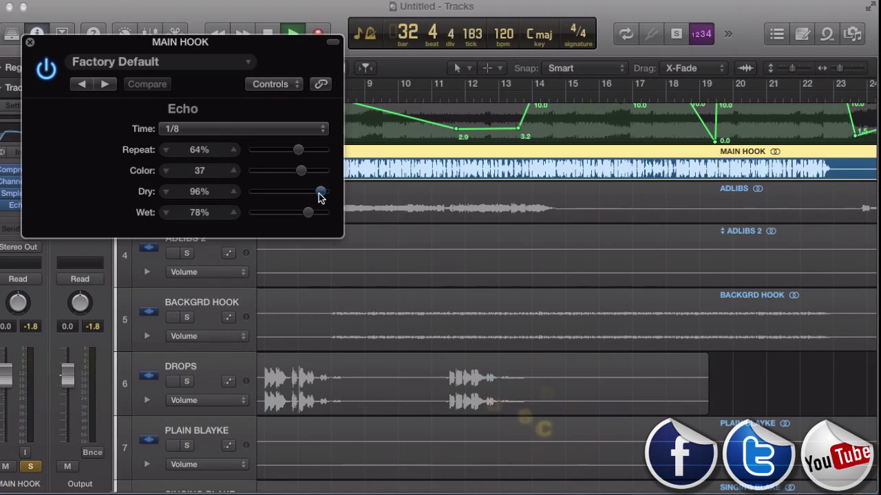
Set MAIN HOOK's Echo to 1/4 time, 60% repeat, 100% dry and 25% wet while replaying the hook from bar 8
left_click_drag(307, 213, 269, 217)
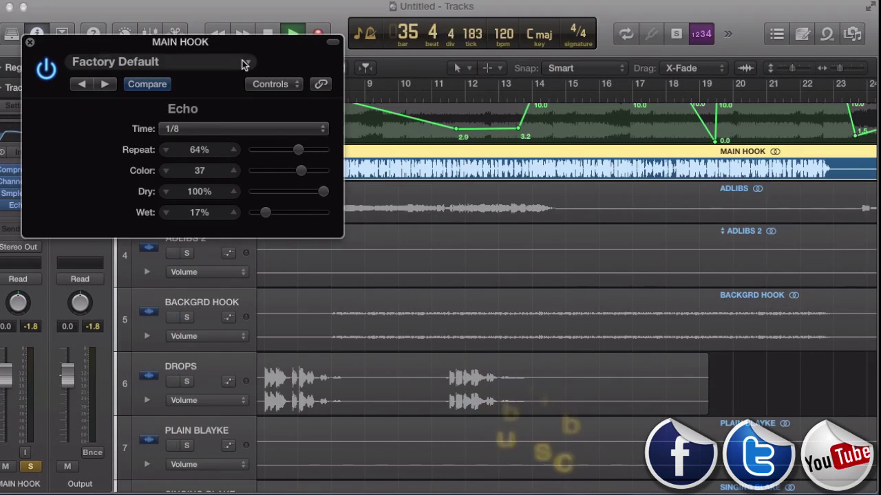
left_click_drag(240, 47, 277, 242)
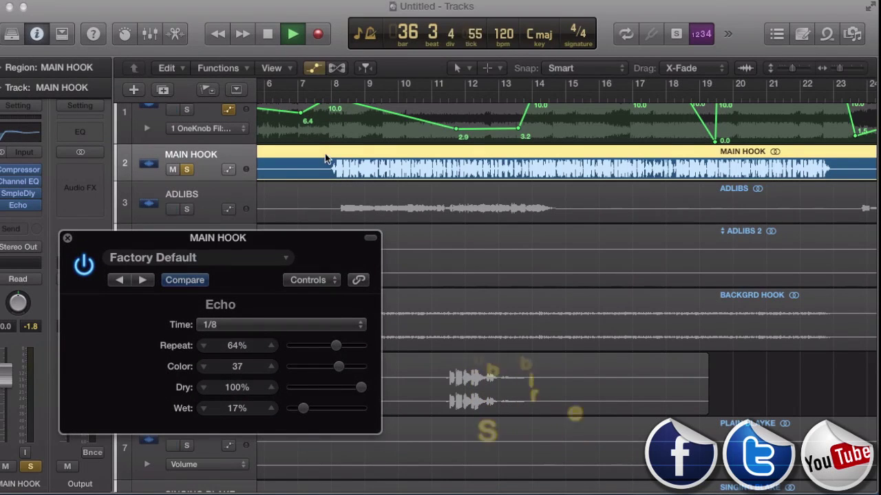
left_click(337, 97)
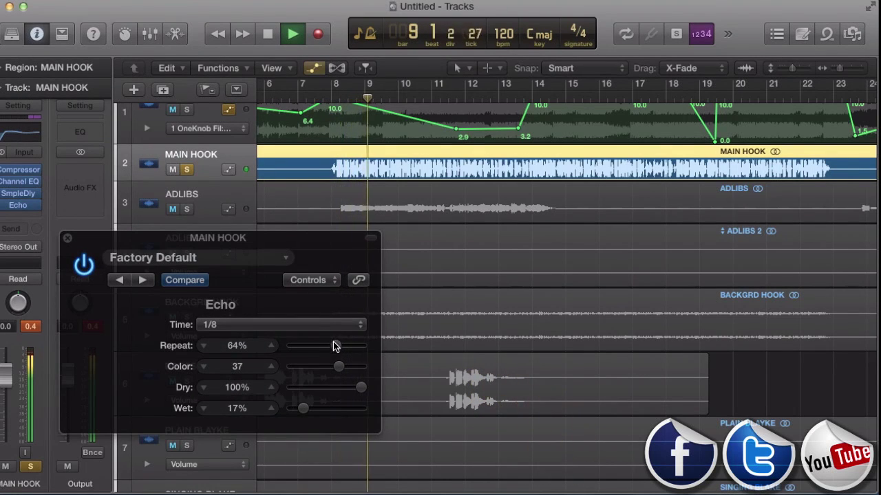
left_click_drag(333, 345, 326, 347)
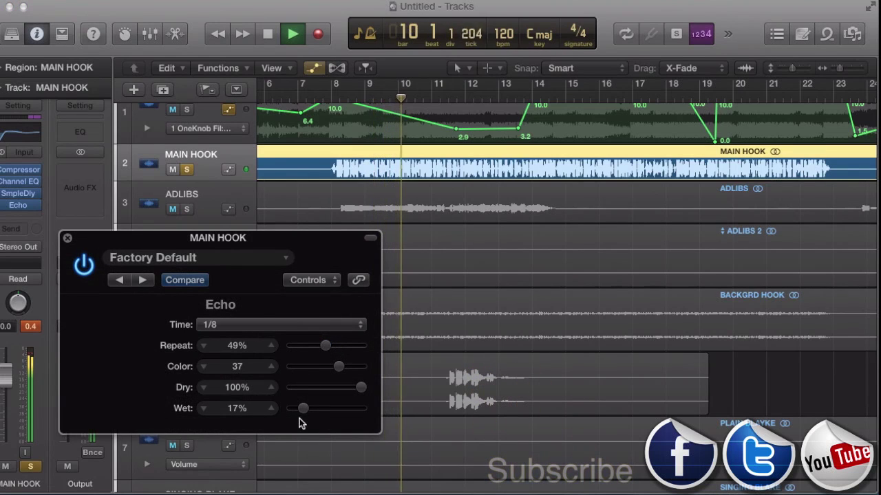
left_click_drag(306, 411, 310, 411)
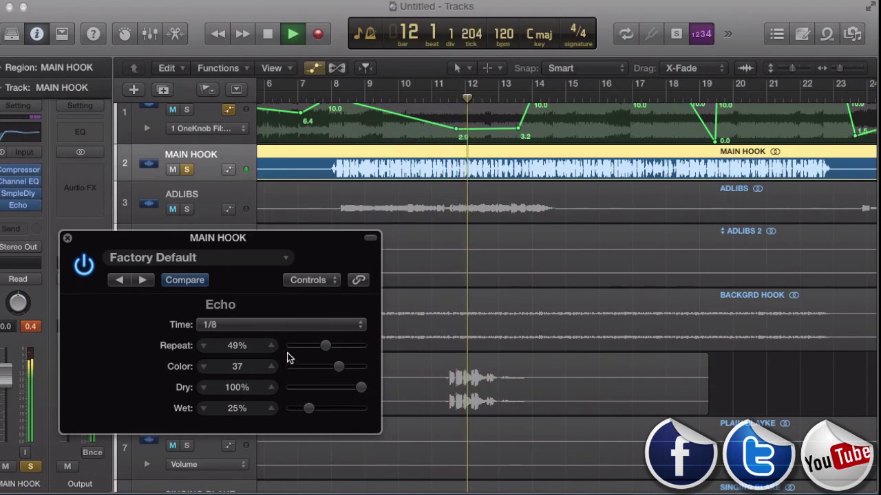
left_click_drag(328, 347, 336, 350)
left_click(313, 327)
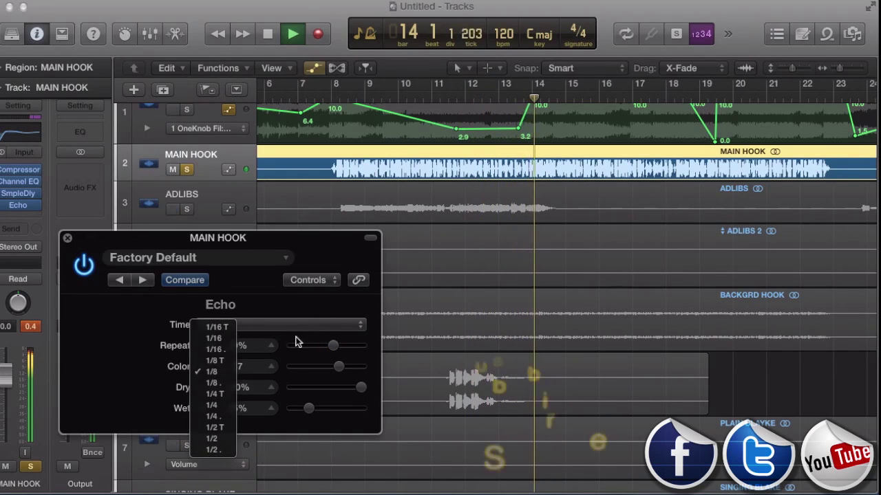
left_click(214, 406)
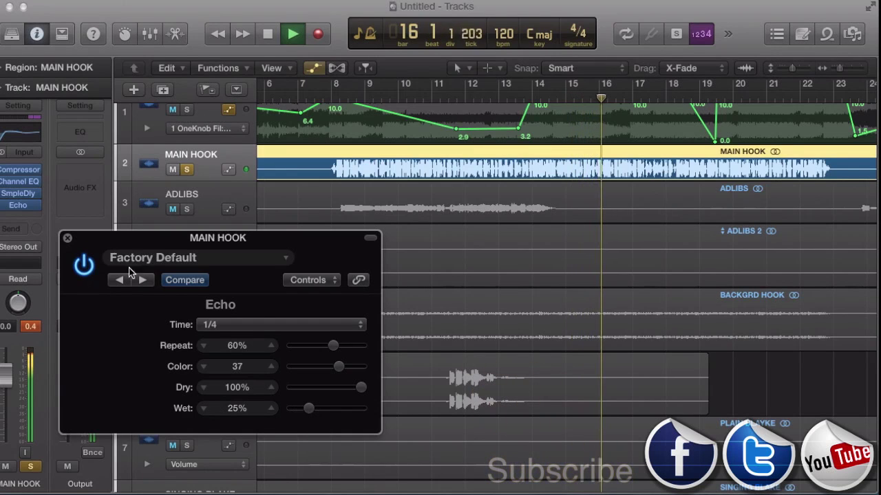
Close the Echo window, stop playback, return the playhead to bar 8, and unsolo MAIN HOOK
left_click(68, 239)
key("space")
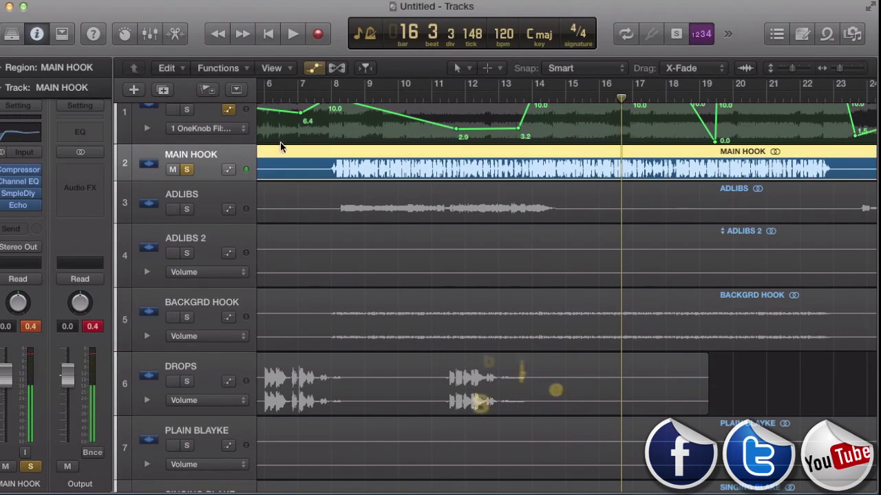
left_click(330, 93)
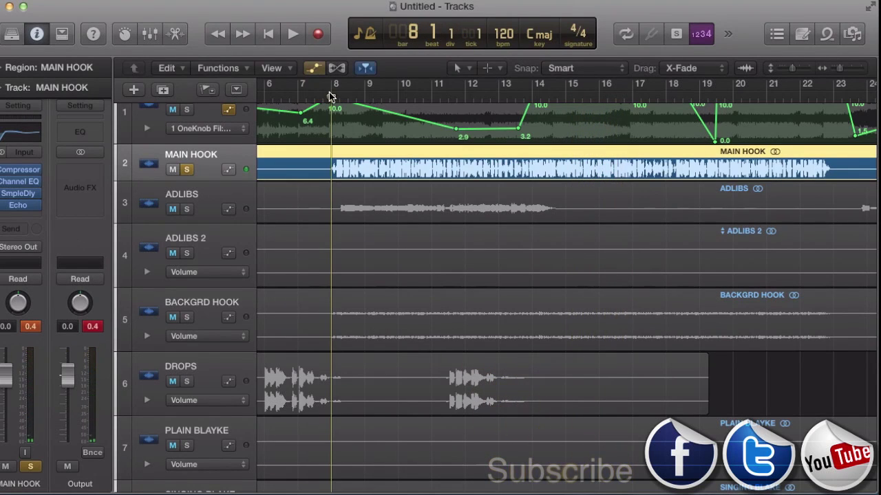
left_click(187, 171)
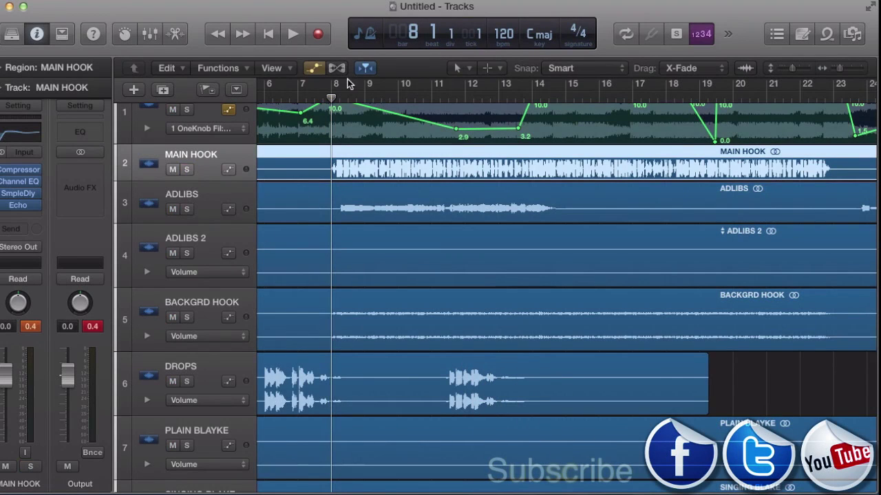
Play the full mix from the intro, check the main hook with its Echo, and skip ahead to the singing part around bar 24
scroll(337, 217, "left", 5)
left_click(316, 98)
key("space")
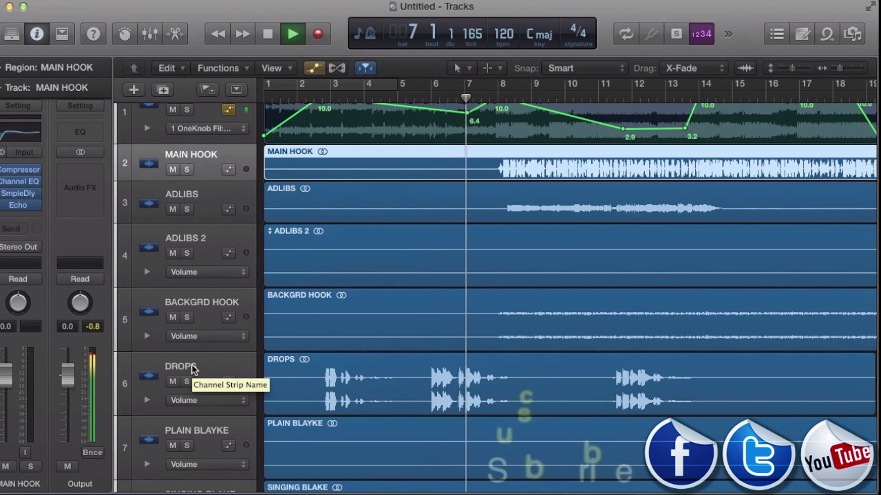
scroll(279, 357, "down", 3)
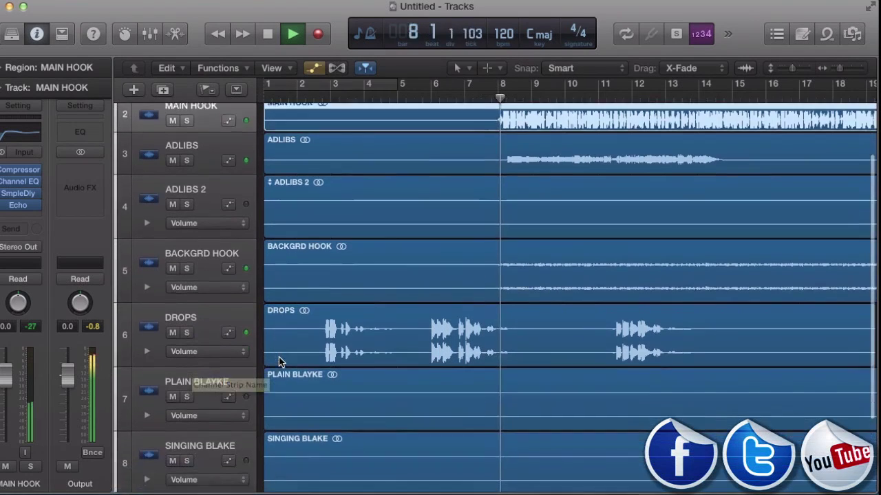
scroll(278, 357, "down", 5)
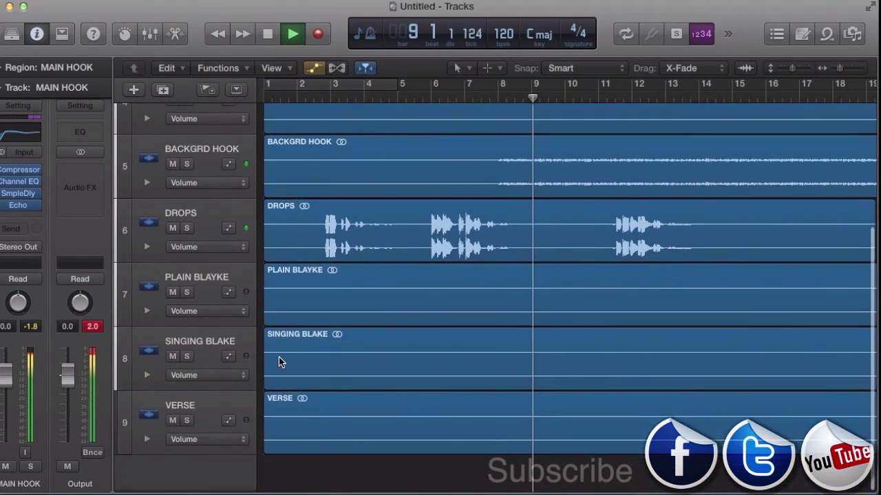
scroll(278, 357, "right", 1)
scroll(278, 357, "right", 10)
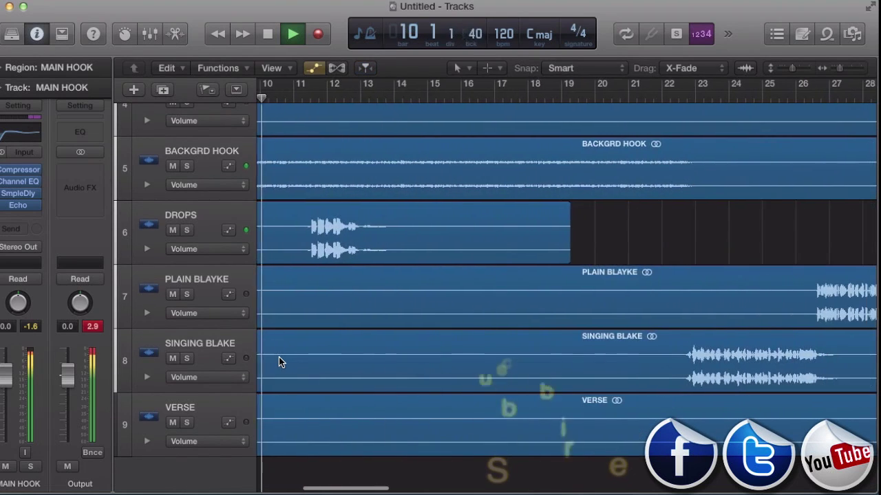
scroll(279, 362, "right", 3)
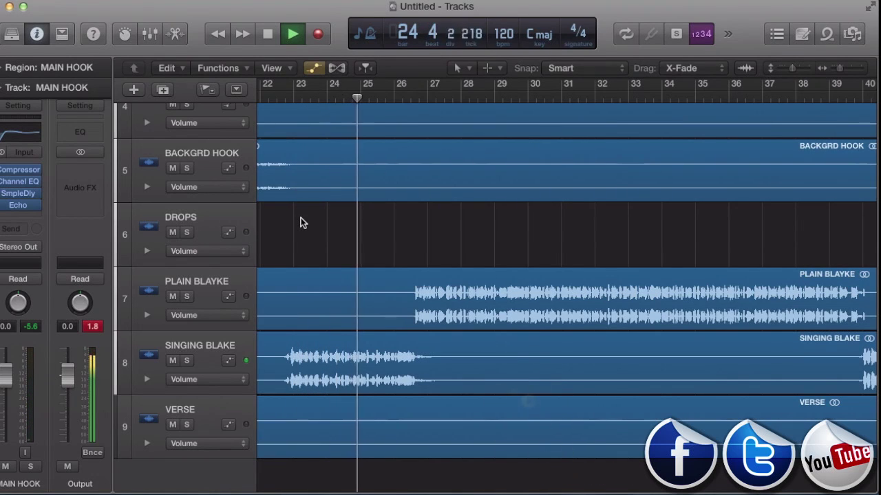
Continue checking the full mix past bar 31, skip ahead to around bar 40, and listen to the second hook's start at bar 45
scroll(302, 223, "right", 5)
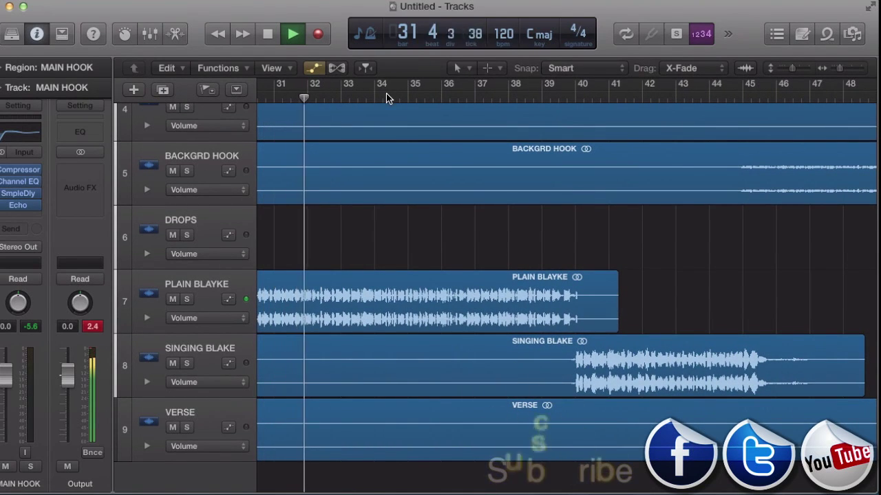
left_click(615, 2)
left_click(614, 2)
scroll(512, 204, "right", 3)
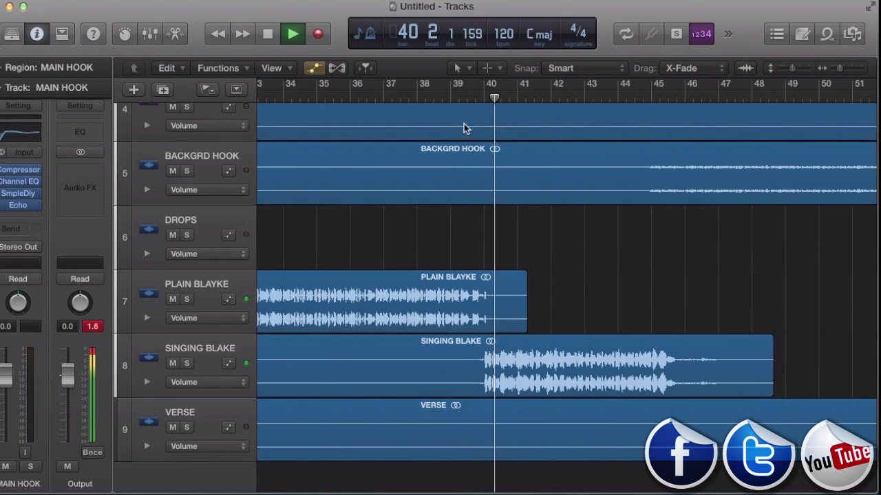
scroll(443, 218, "up", 5)
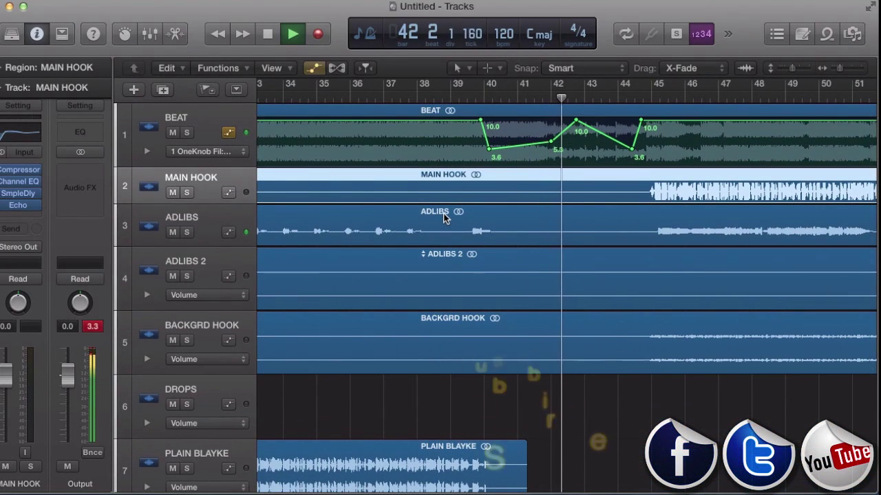
scroll(444, 216, "down", 1)
scroll(443, 216, "down", 4)
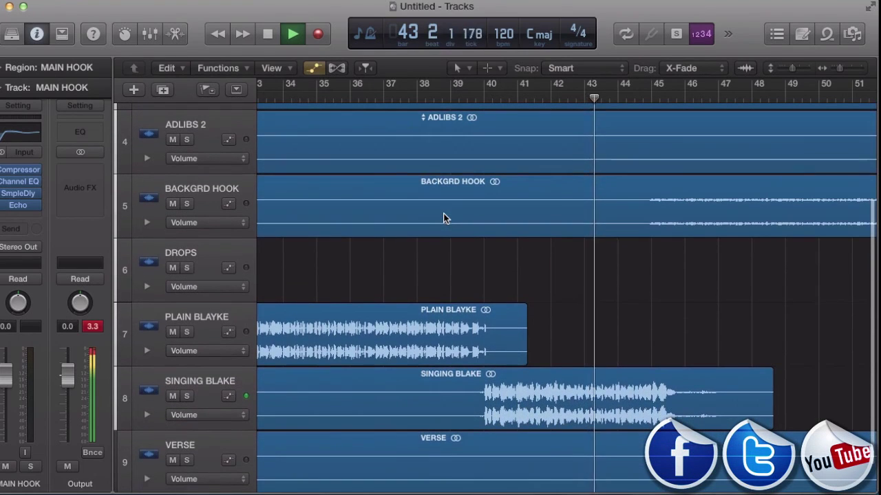
scroll(553, 304, "right", 5)
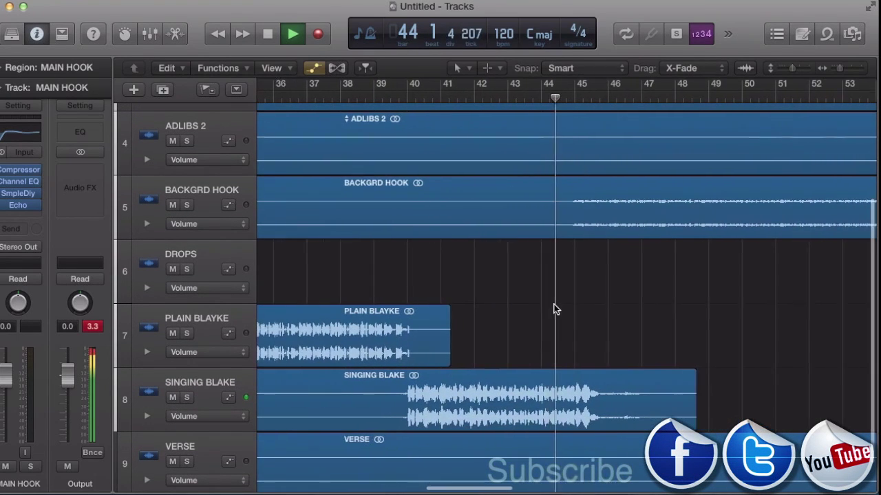
scroll(555, 308, "right", 1)
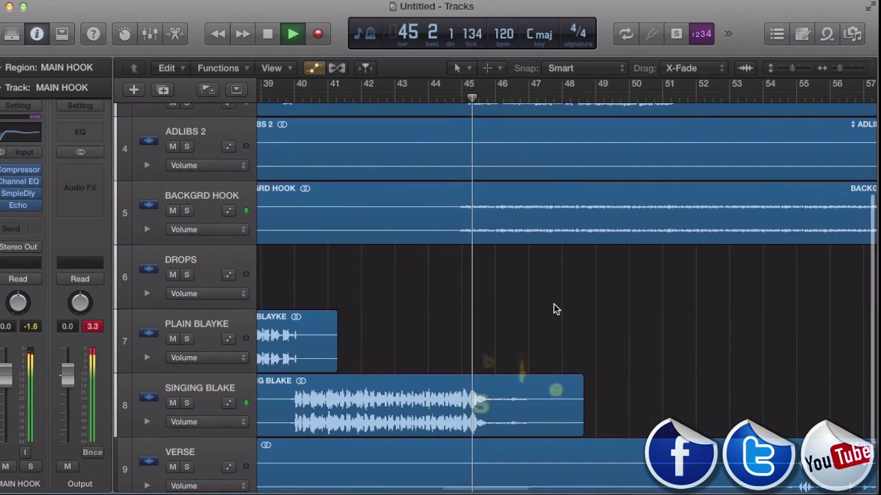
Listen to the second hook from bar 45, checking its vocal tracks and beat automation, and skip ahead to the verse around bar 60
scroll(554, 308, "up", 2)
scroll(553, 304, "up", 3)
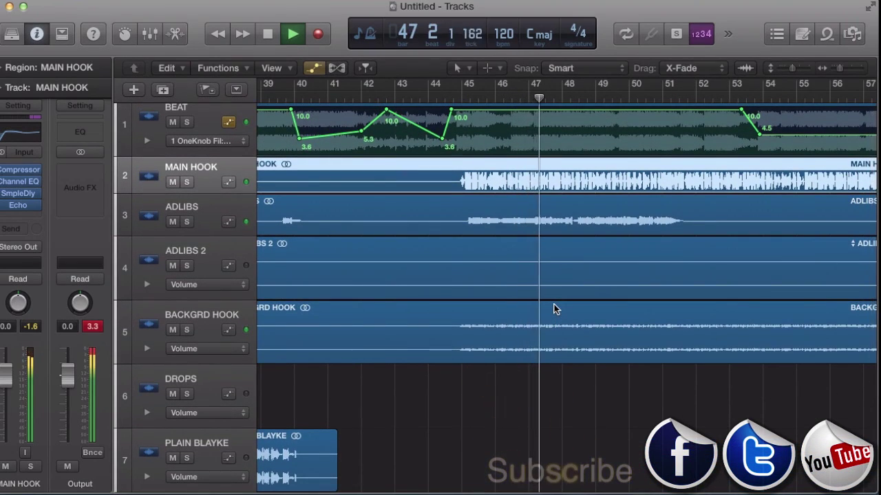
scroll(553, 304, "down", 2)
scroll(553, 304, "right", 5)
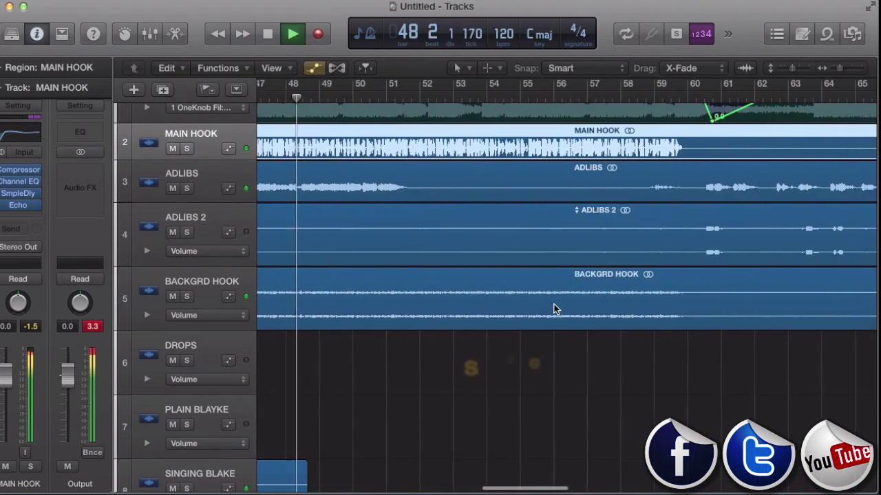
scroll(553, 303, "left", 1)
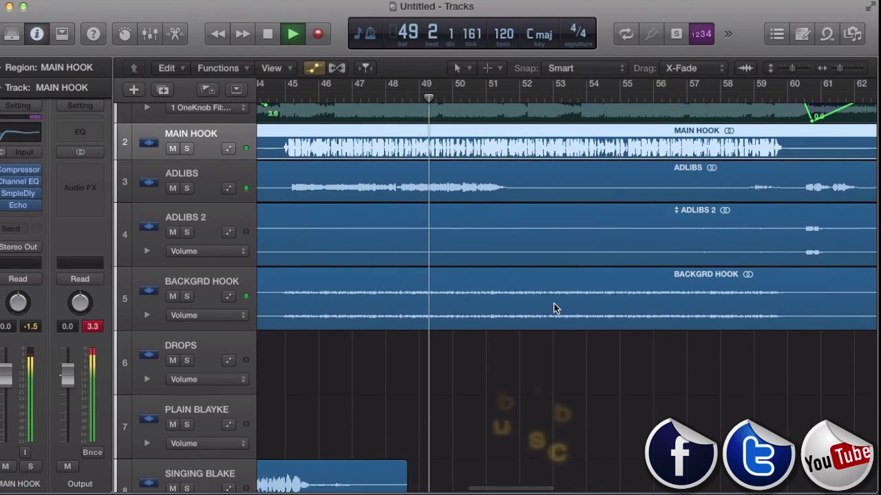
scroll(554, 303, "down", 1)
scroll(554, 304, "right", 3)
scroll(554, 303, "right", 5)
scroll(554, 304, "down", 4)
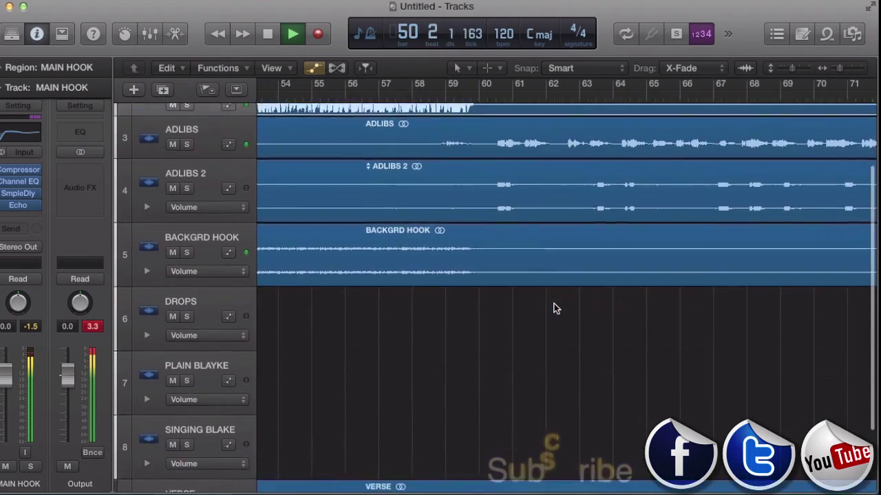
scroll(553, 304, "up", 3)
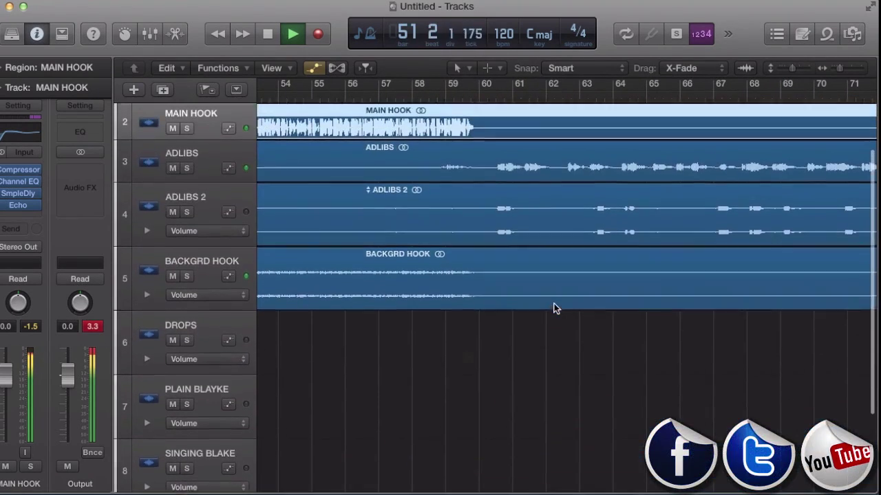
scroll(554, 303, "down", 1)
scroll(554, 308, "right", 1)
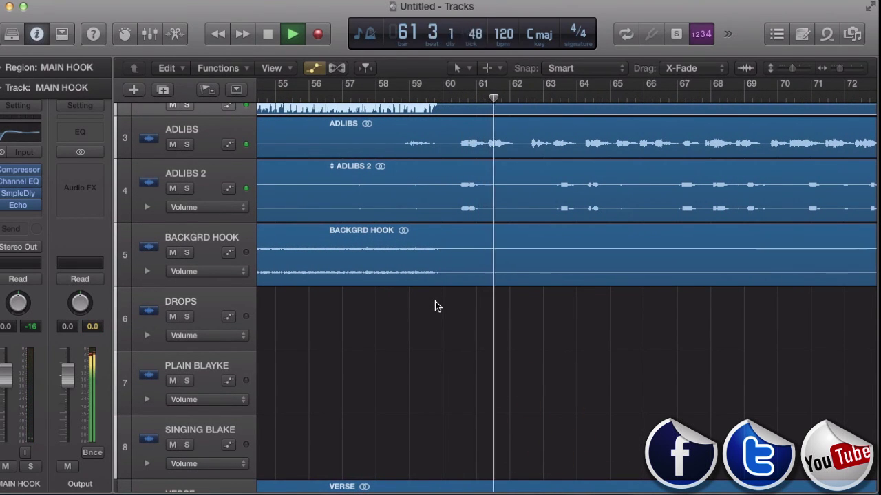
Check the verse's opening against the beat's filter sweep and the ad-libs, and select the VERSE track
scroll(435, 301, "up", 3)
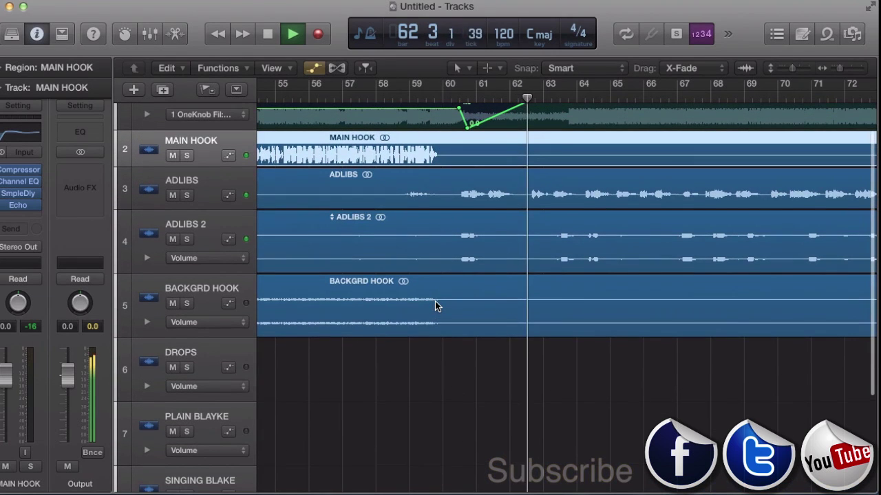
scroll(428, 370, "down", 6)
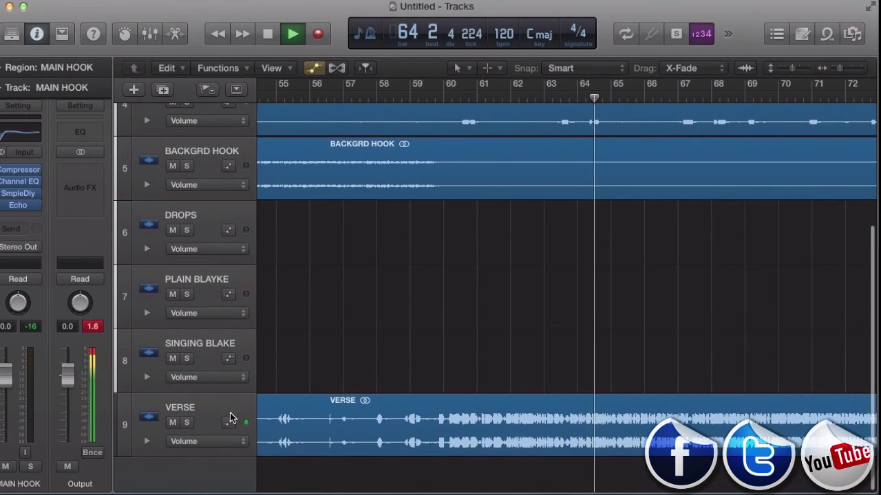
left_click(229, 416)
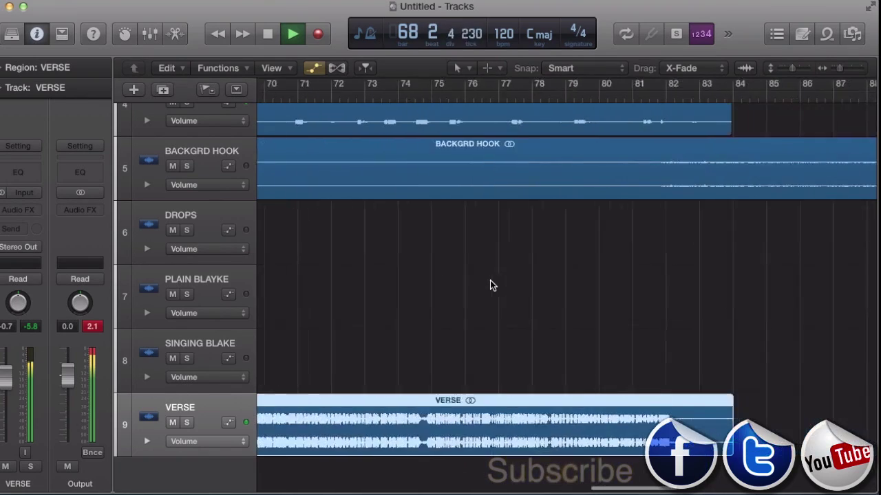
Continue checking the verse with the beat and ad-libs, deselect the region, and skip ahead to the third hook around bar 83
scroll(490, 285, "up", 3)
scroll(490, 285, "up", 5)
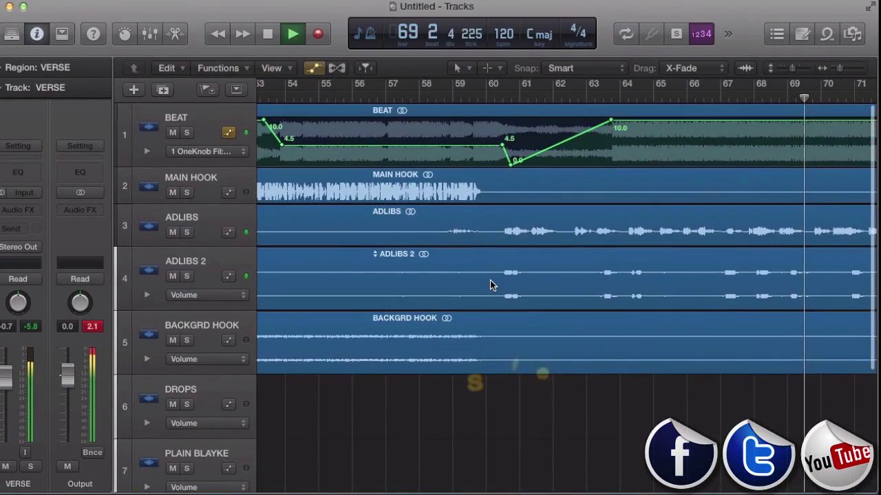
scroll(491, 280, "right", 4)
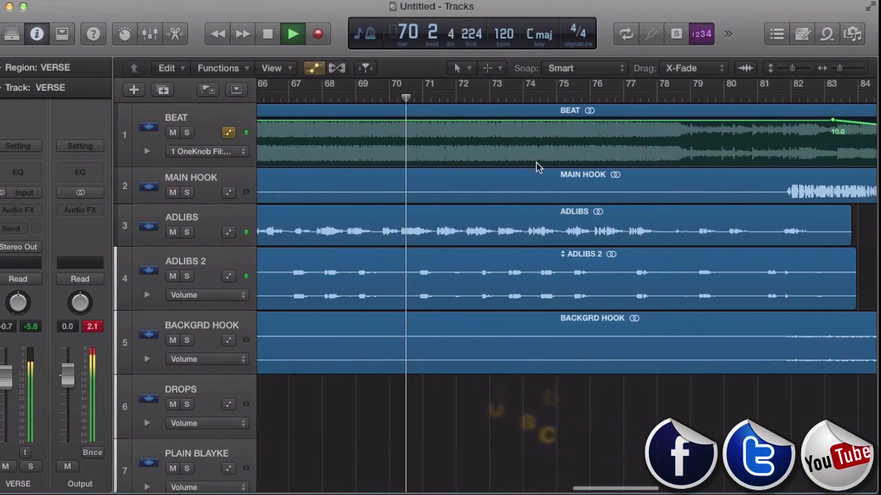
left_click(423, 389)
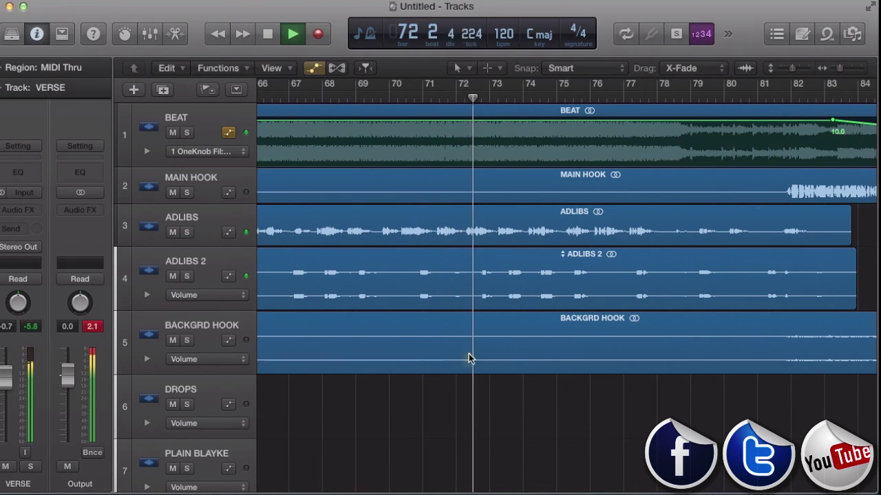
scroll(638, 375, "right", 5)
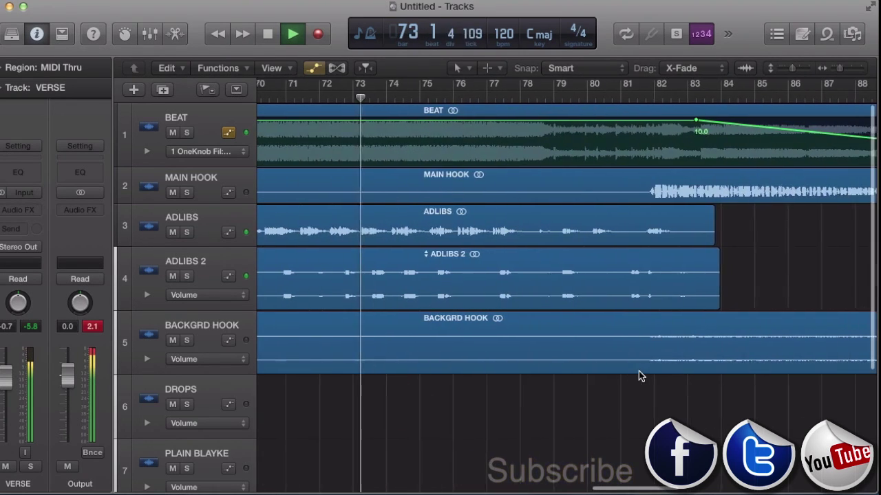
left_click(682, 97)
scroll(672, 189, "right", 10)
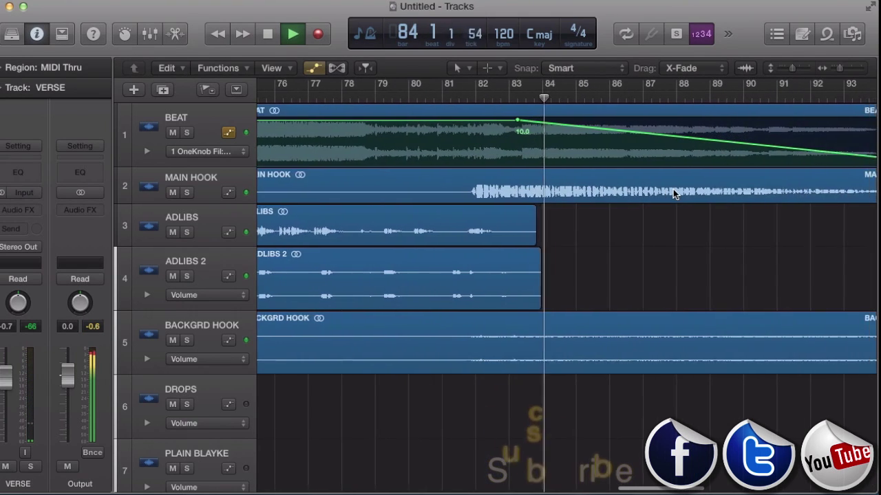